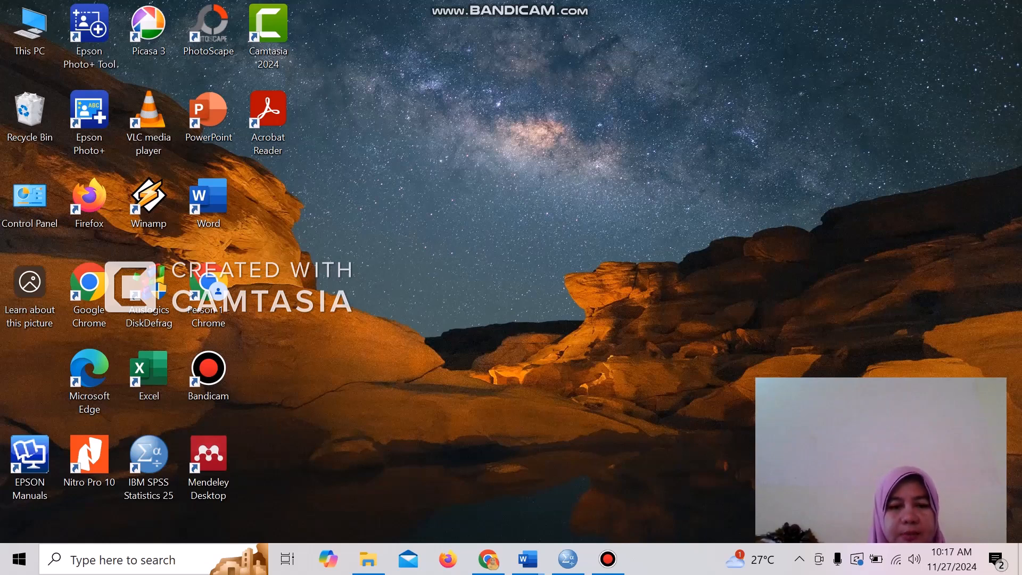
Switch to IBM SPSS Statistics and select the Excel workbook Nilai Pre-Post test.xlsx in Documents for data import
click(568, 559)
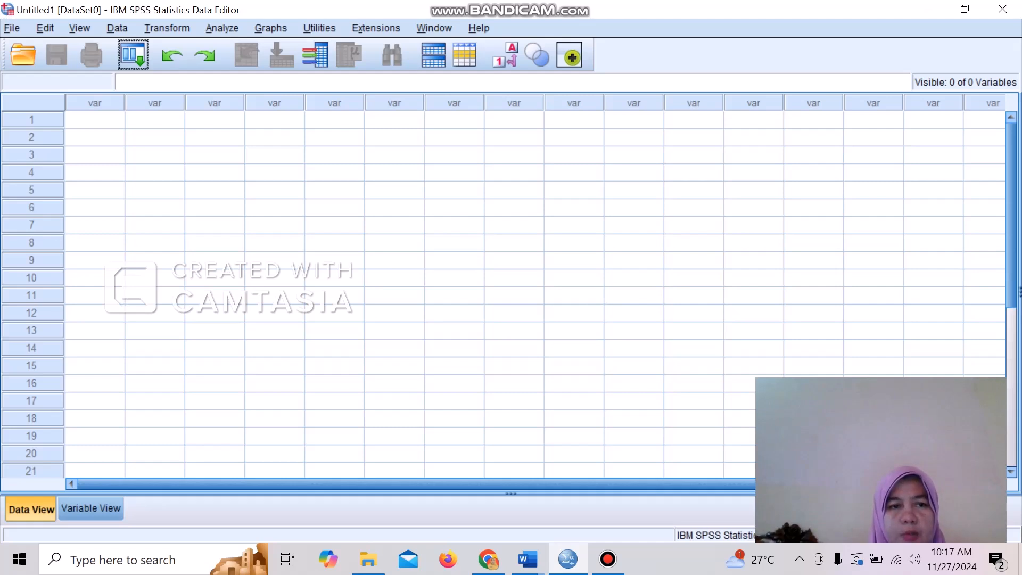
click(12, 28)
mouse_move(48, 86)
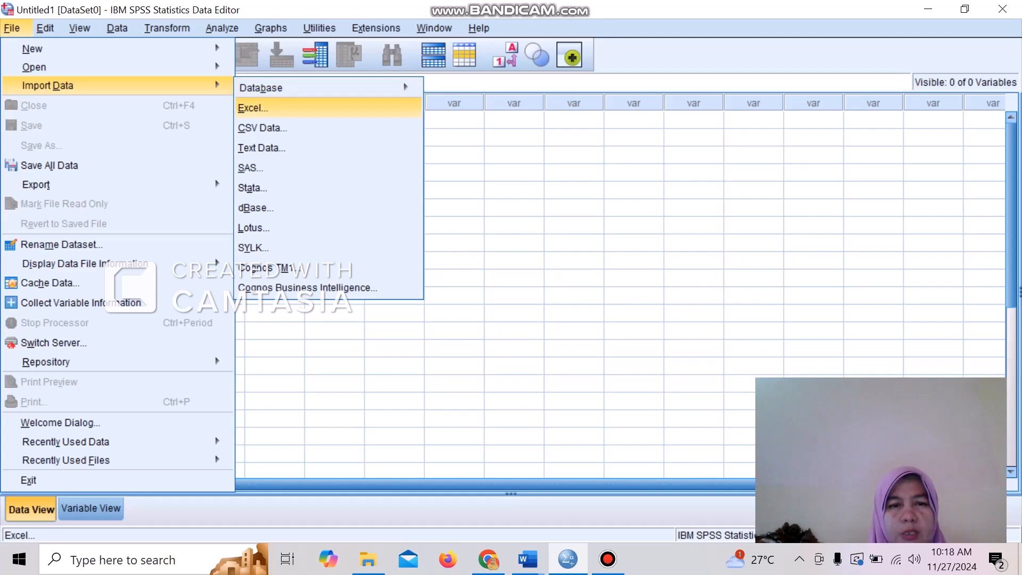
key(Return)
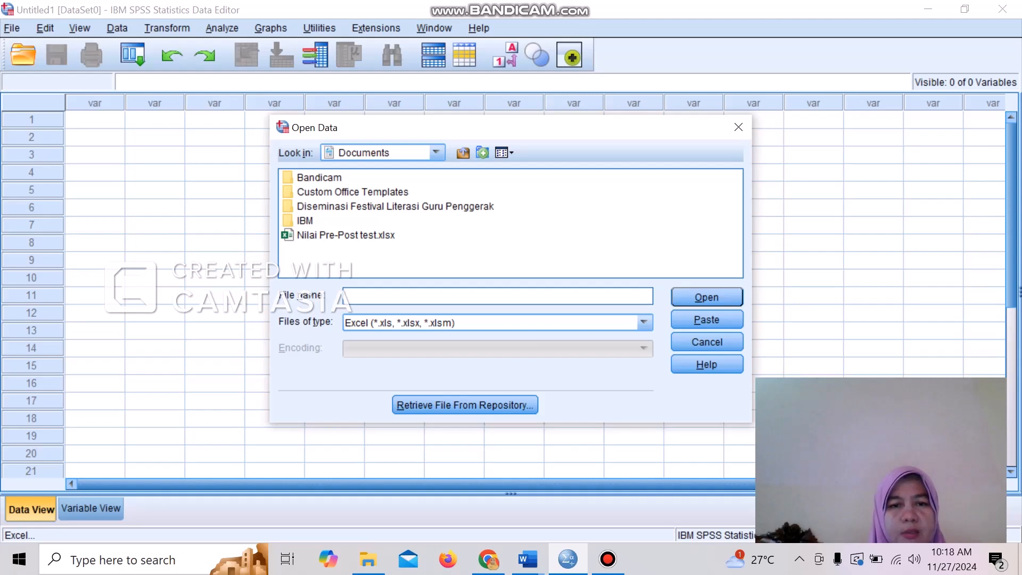
click(345, 235)
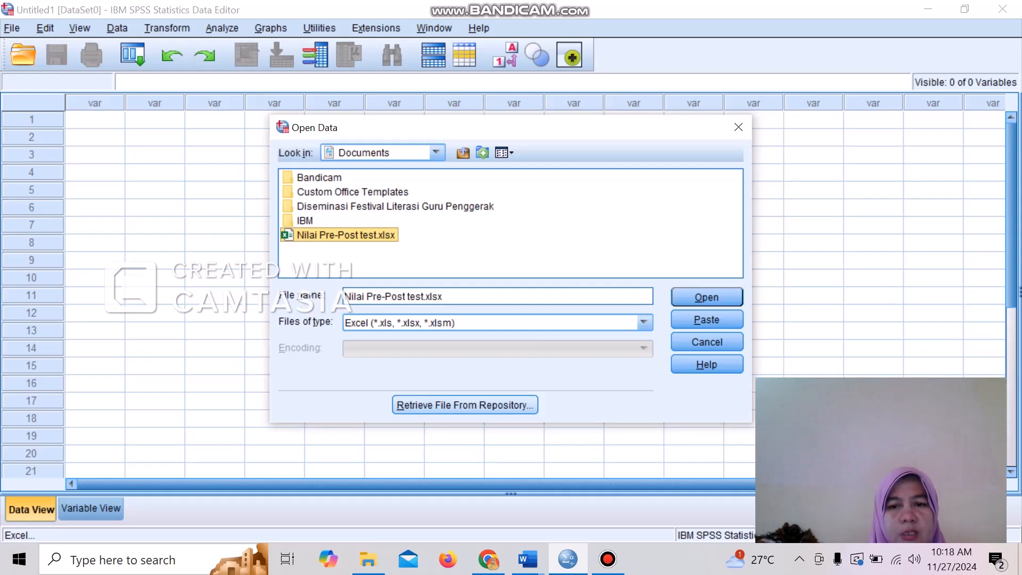
click(464, 405)
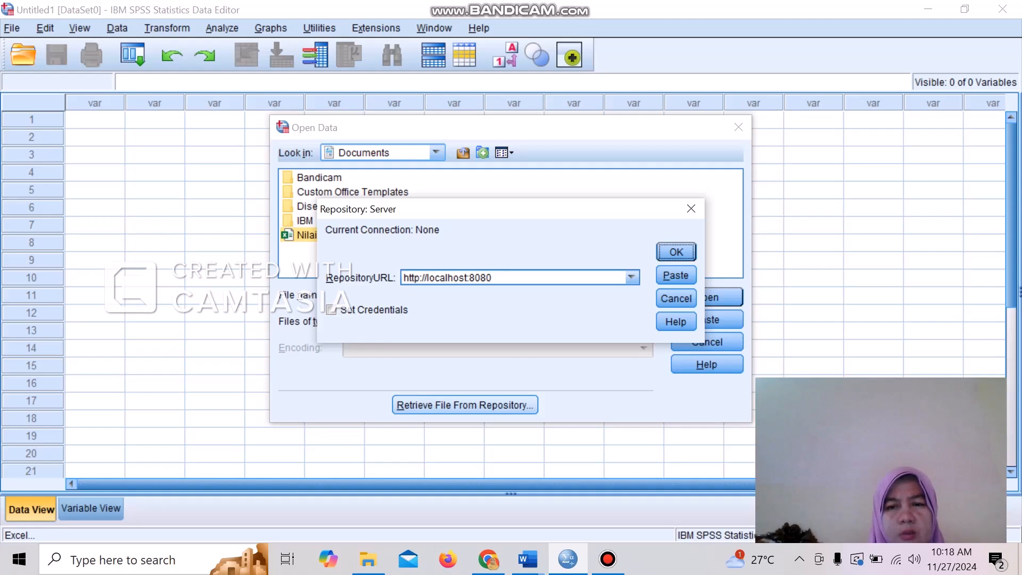
click(509, 301)
click(691, 208)
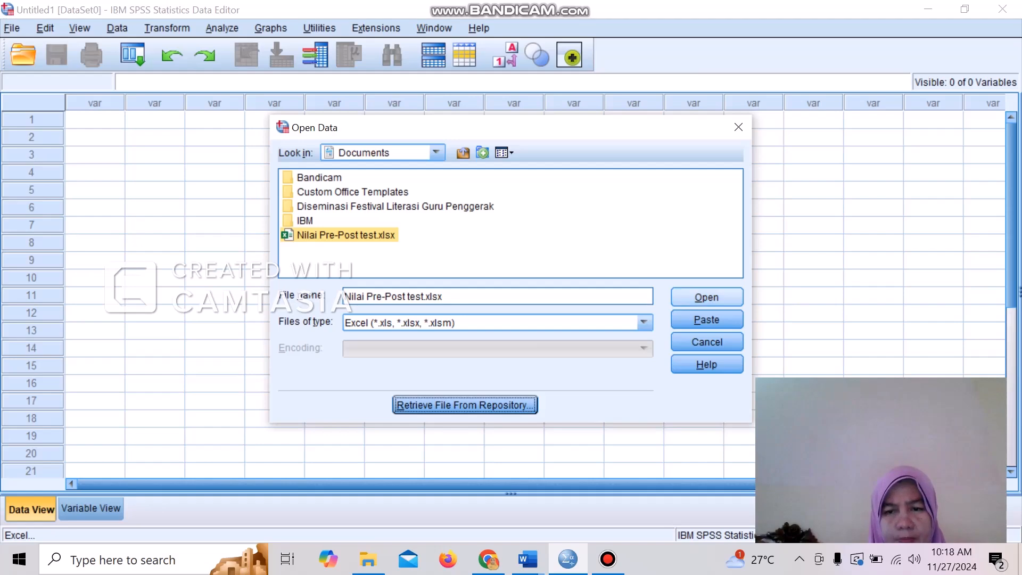
Open the selected workbook and import Sheet1 with variable names read from the first row of data
click(707, 297)
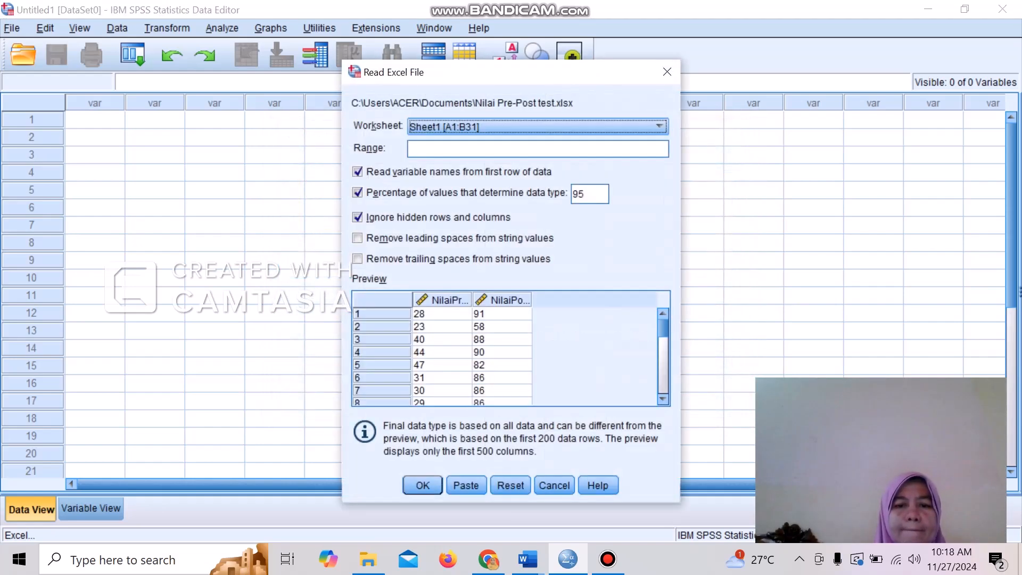
key(Return)
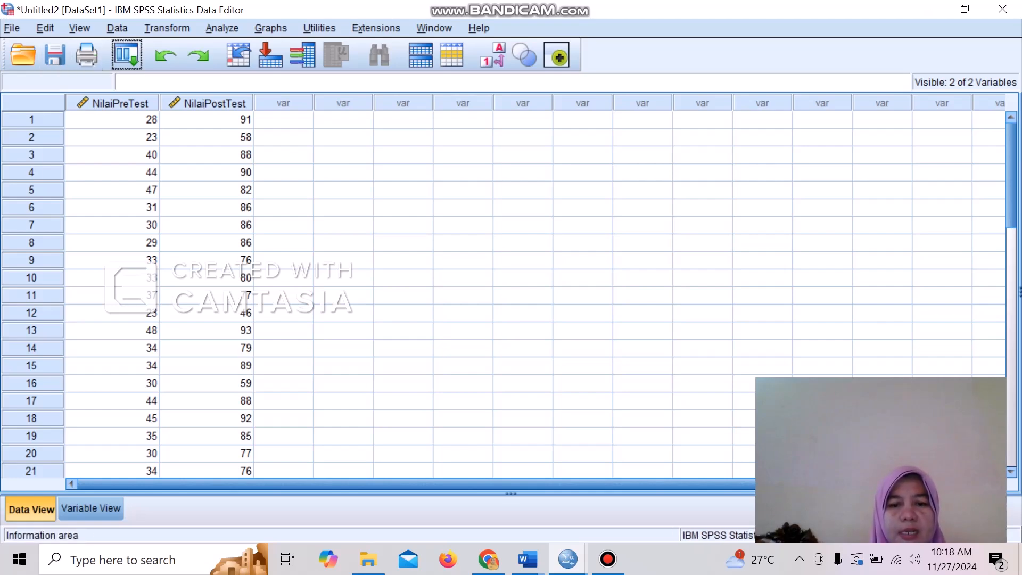
Switch to Document1 in Word and examine the research title, problem statements, hypotheses and one-group pretest-posttest design at 56% zoom
click(527, 559)
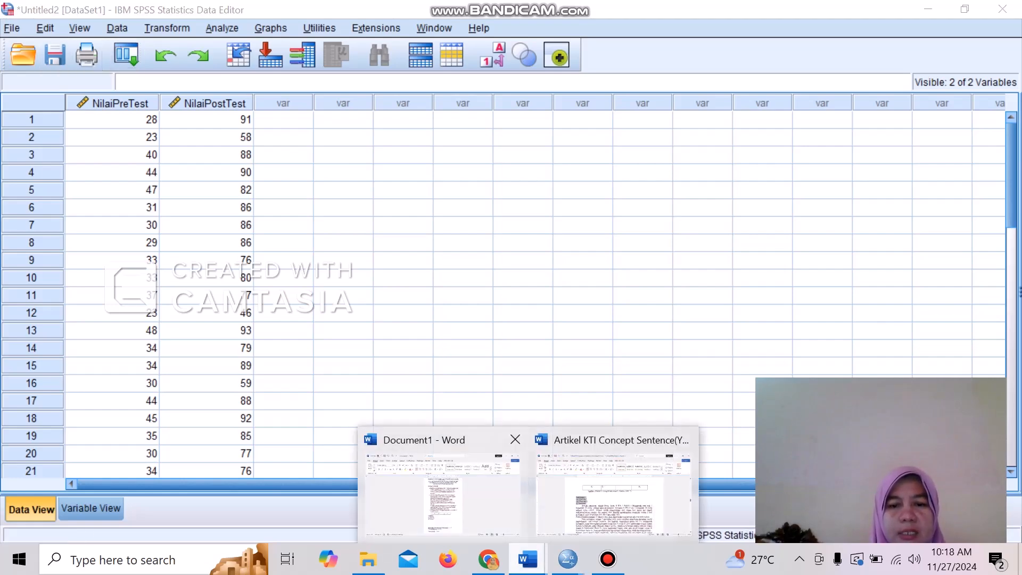
click(441, 492)
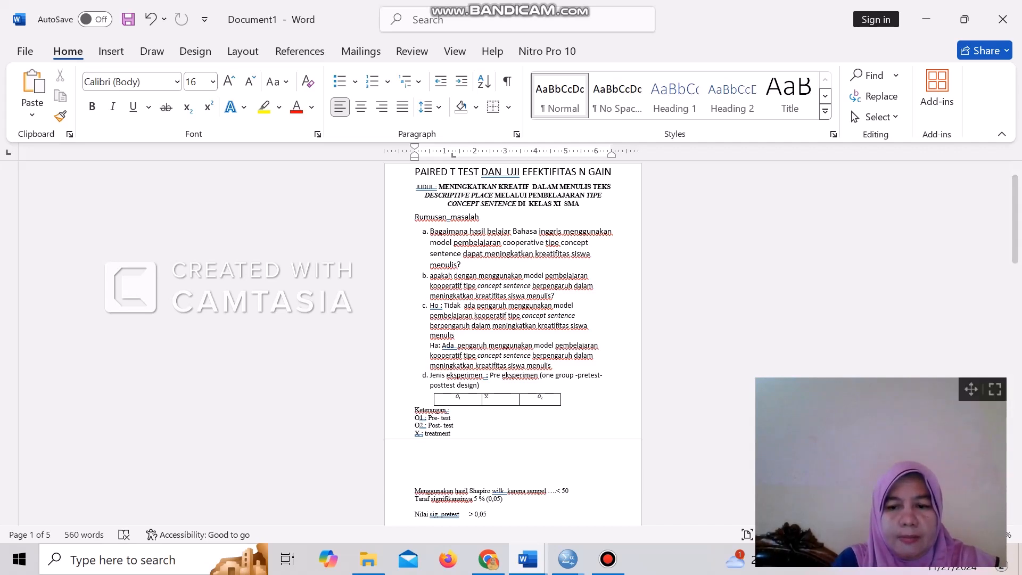
drag(966, 448, 214, 442)
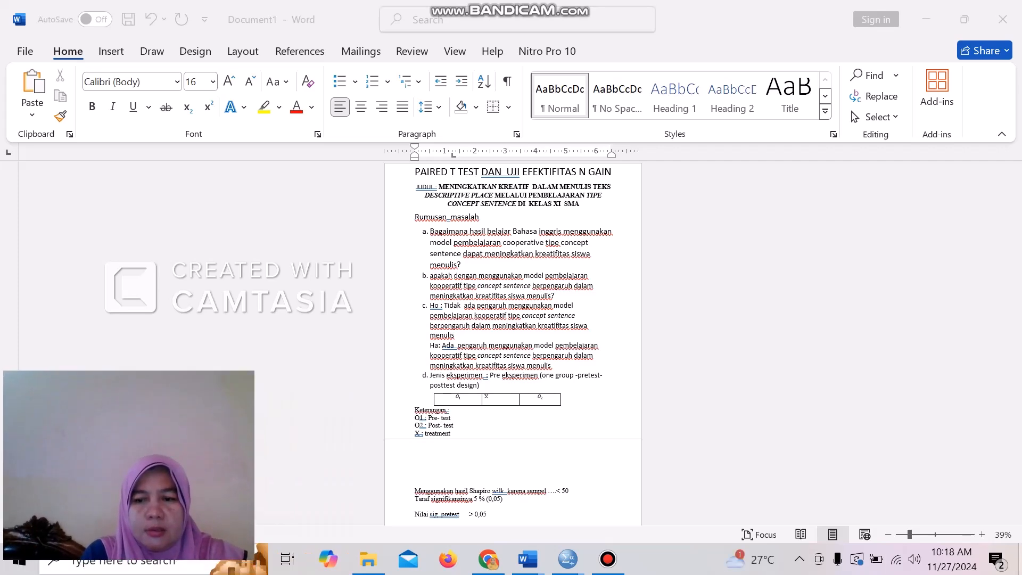
click(910, 534)
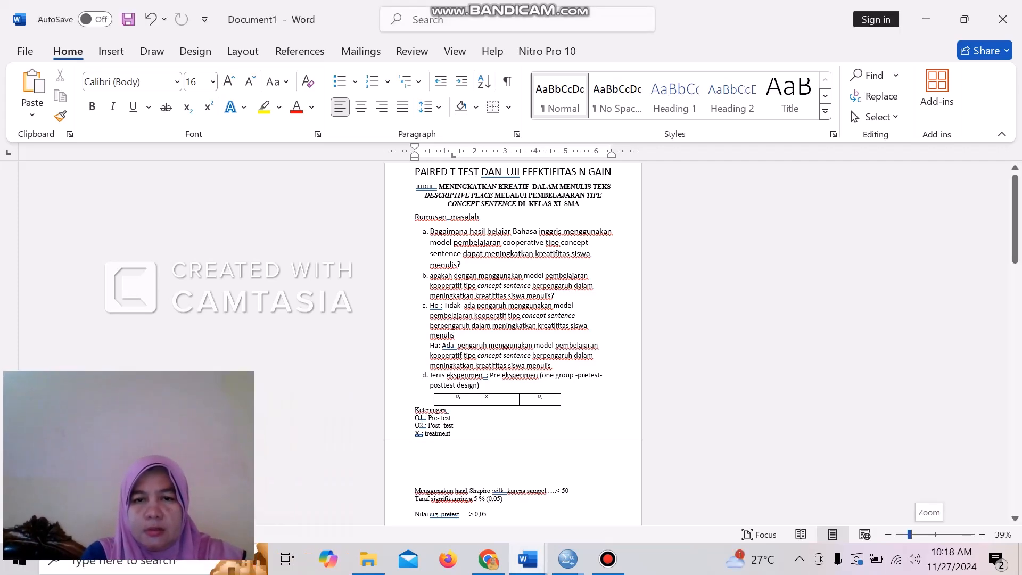
drag(910, 534, 917, 534)
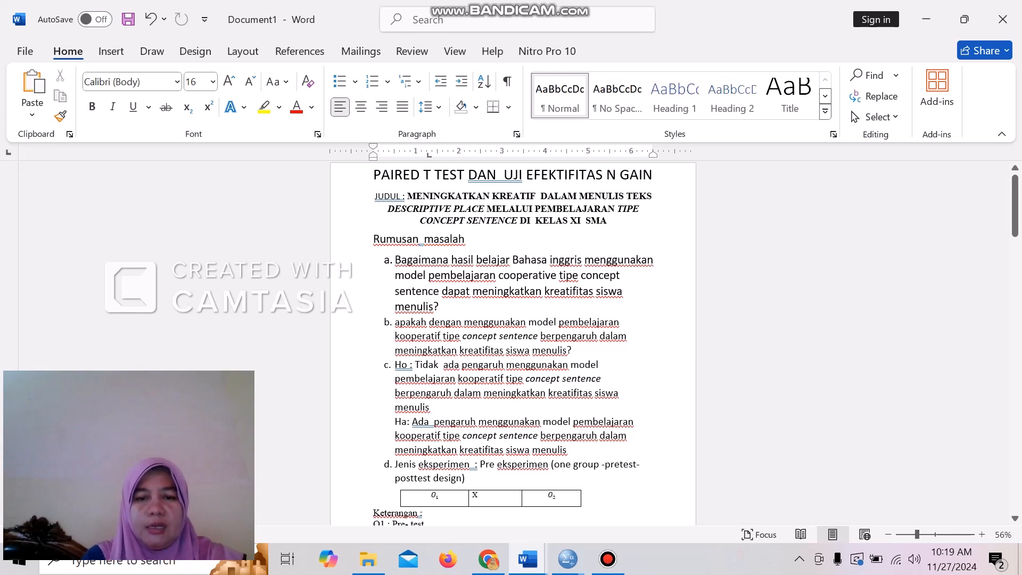
drag(1015, 200, 1014, 234)
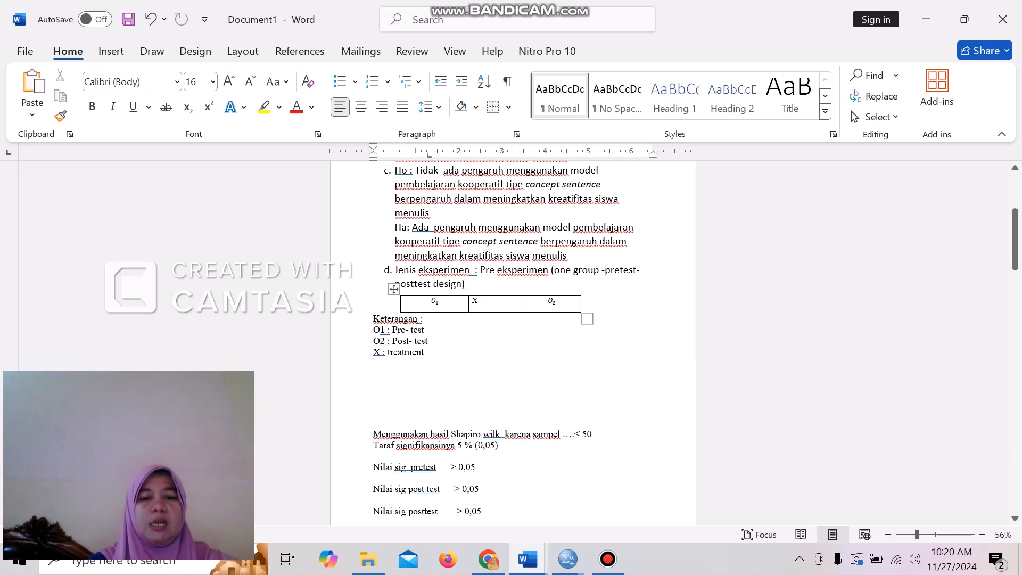
drag(1015, 237, 1015, 202)
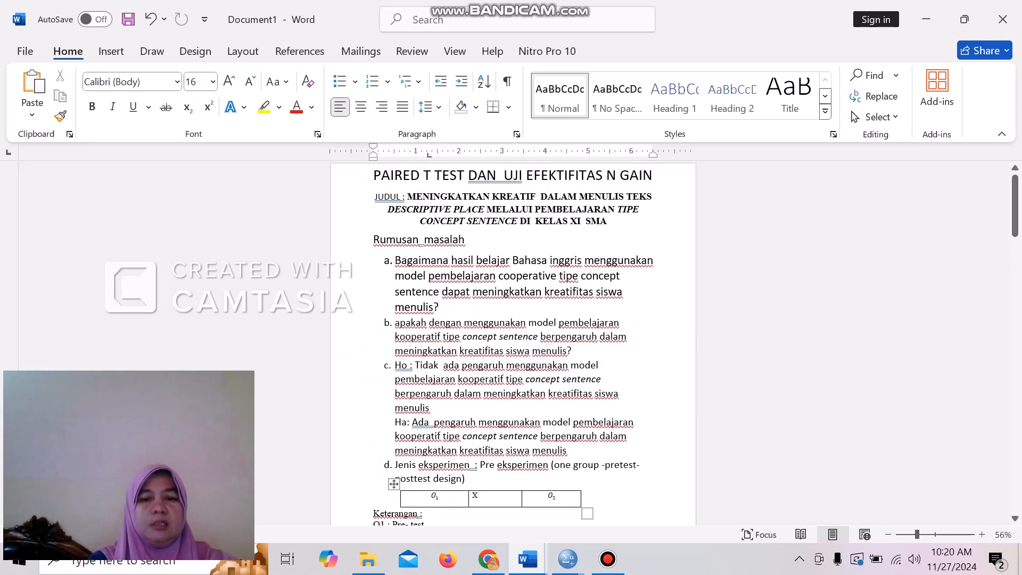
Return to the SPSS dataset and set up an Explore analysis with Nilai Pre-Test as dependent and Nilai Post-Test as factor
mouse_move(567, 559)
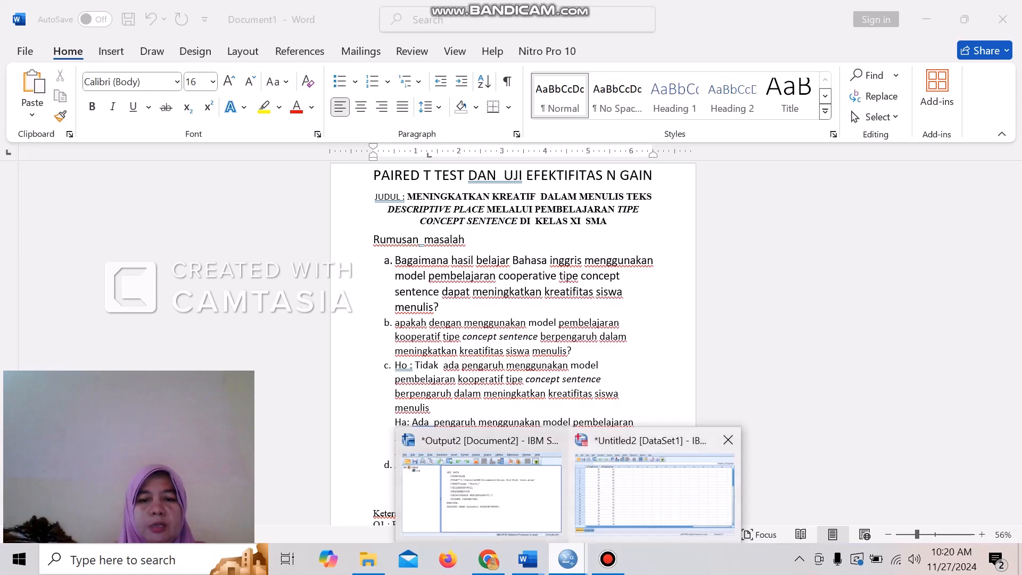
click(654, 479)
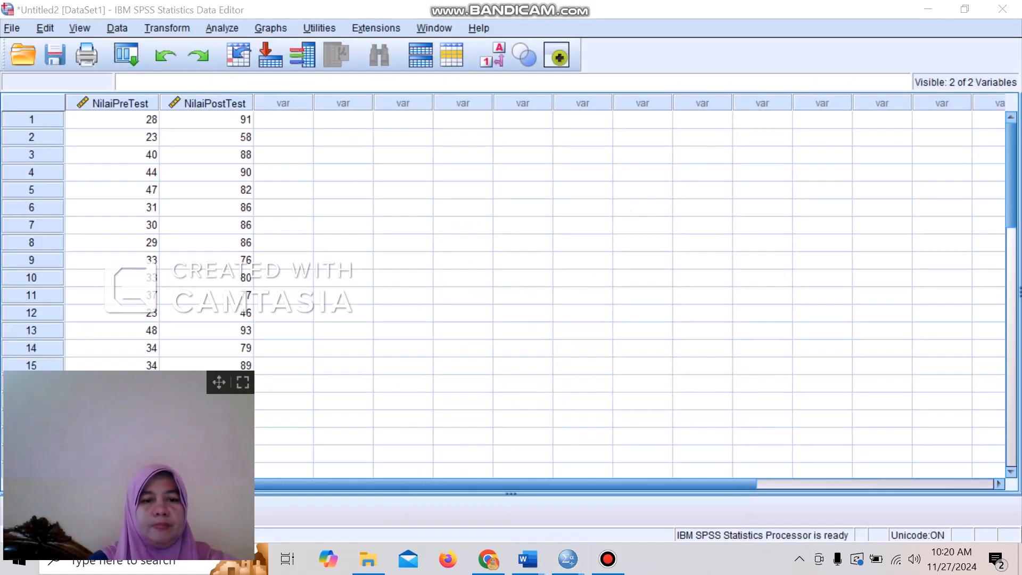
drag(219, 391, 971, 366)
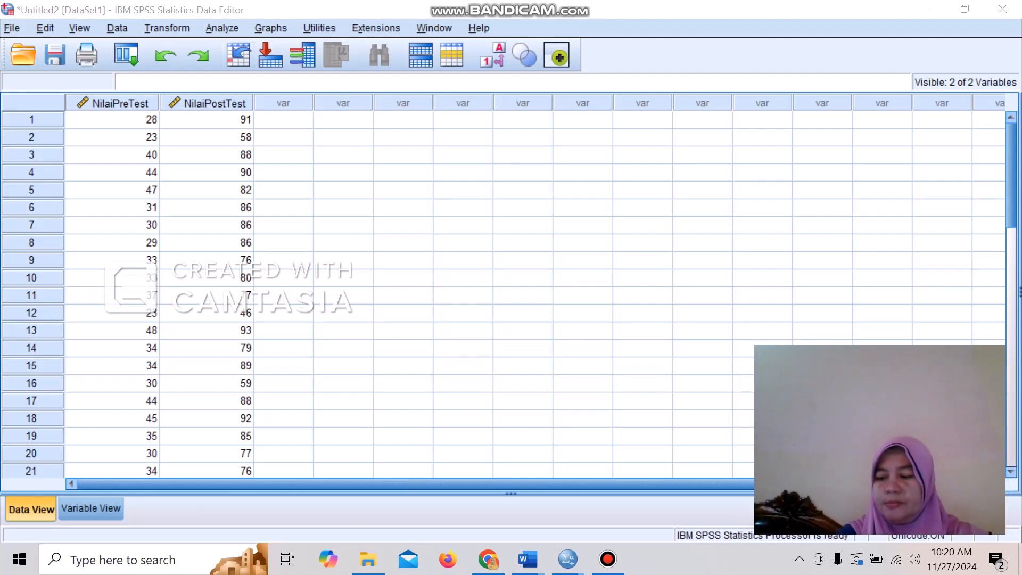
click(222, 28)
mouse_move(269, 66)
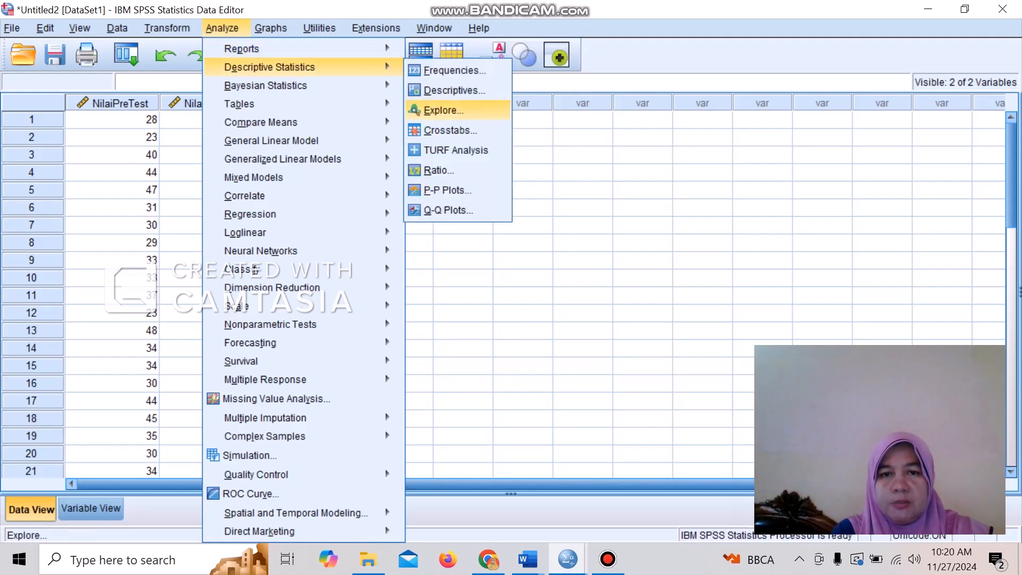
click(443, 110)
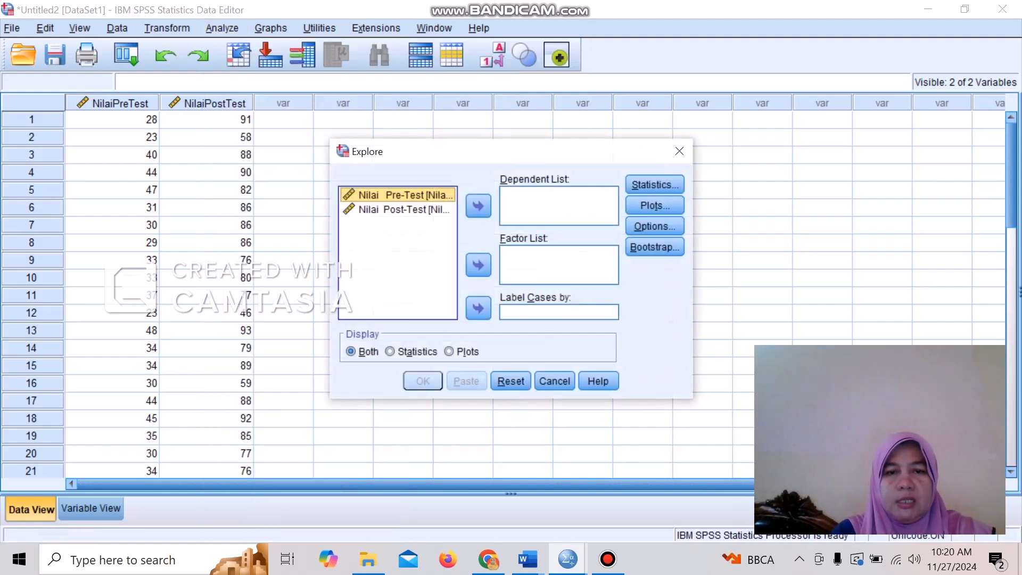
click(478, 206)
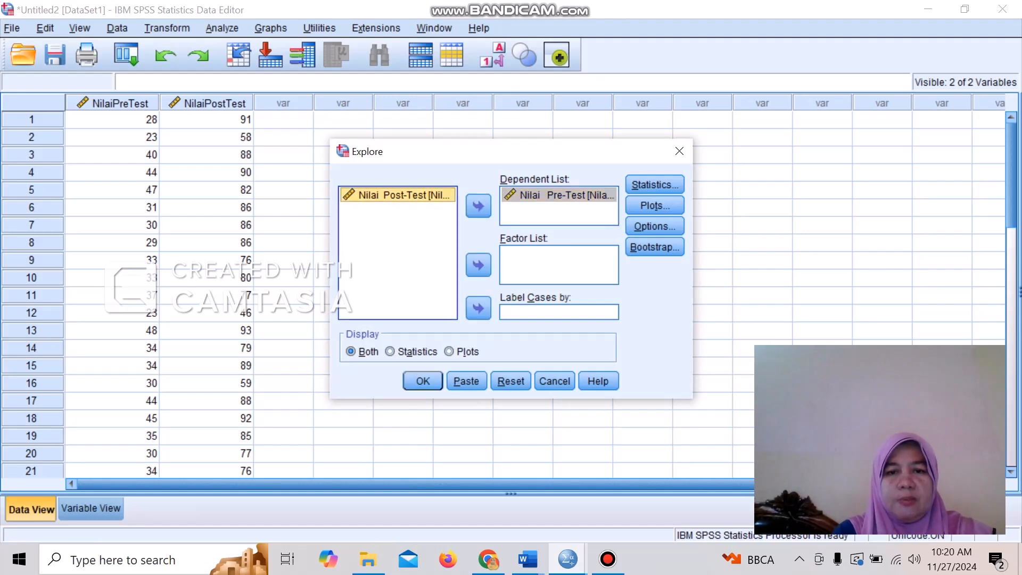
click(478, 265)
Enable normality plots with tests for the Explore analysis and run it
click(654, 205)
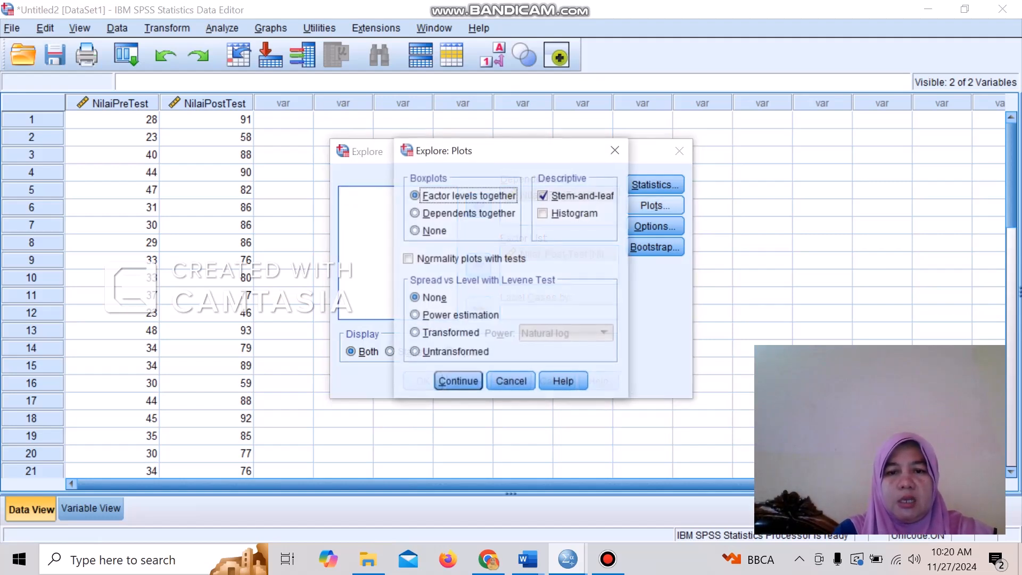
click(408, 259)
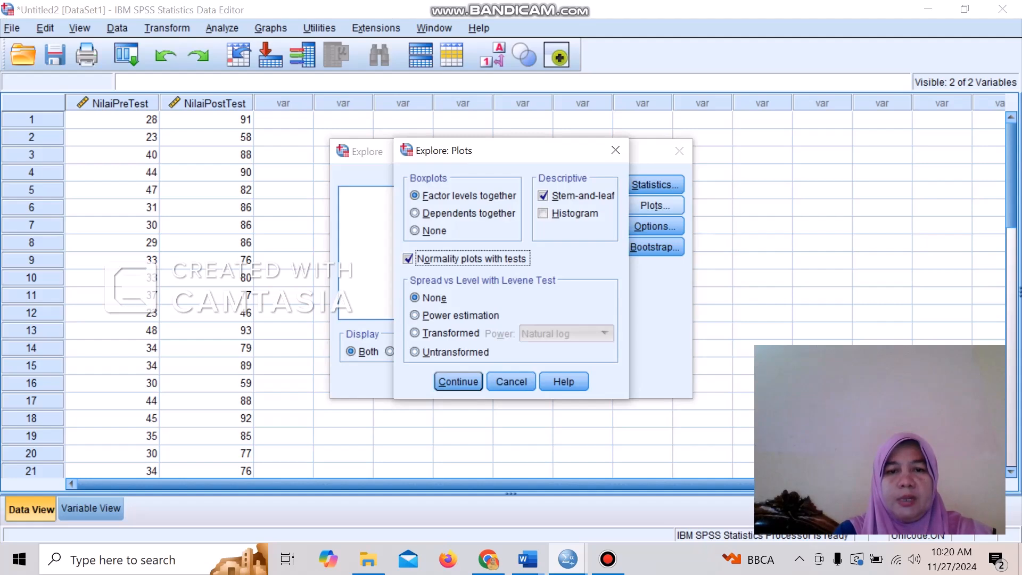
click(459, 381)
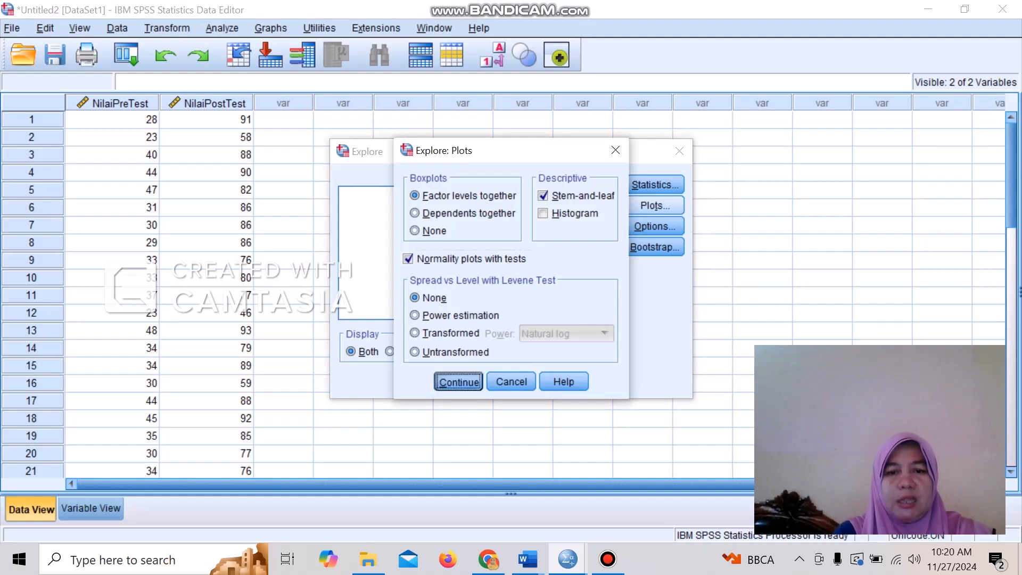
click(423, 381)
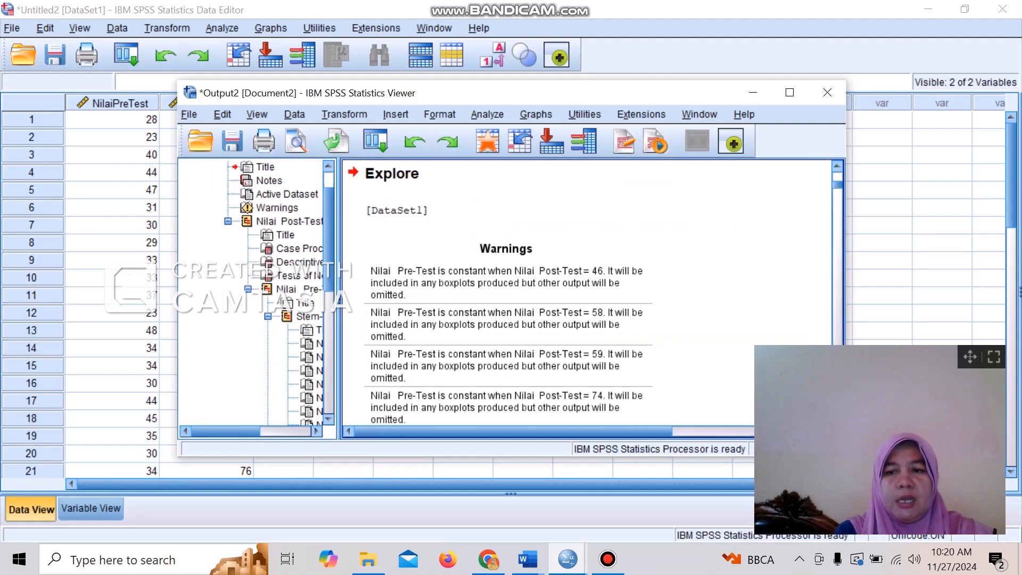
Examine the warnings and the Case Processing Summary in the Explore output, moving the viewer window higher on the screen
drag(992, 360, 1007, 401)
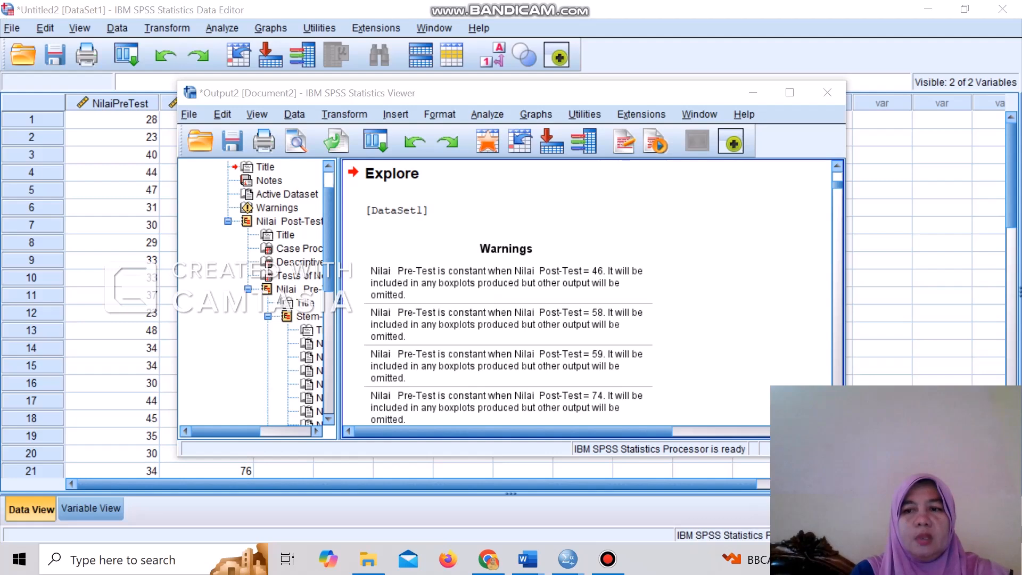
drag(1010, 204, 1010, 205)
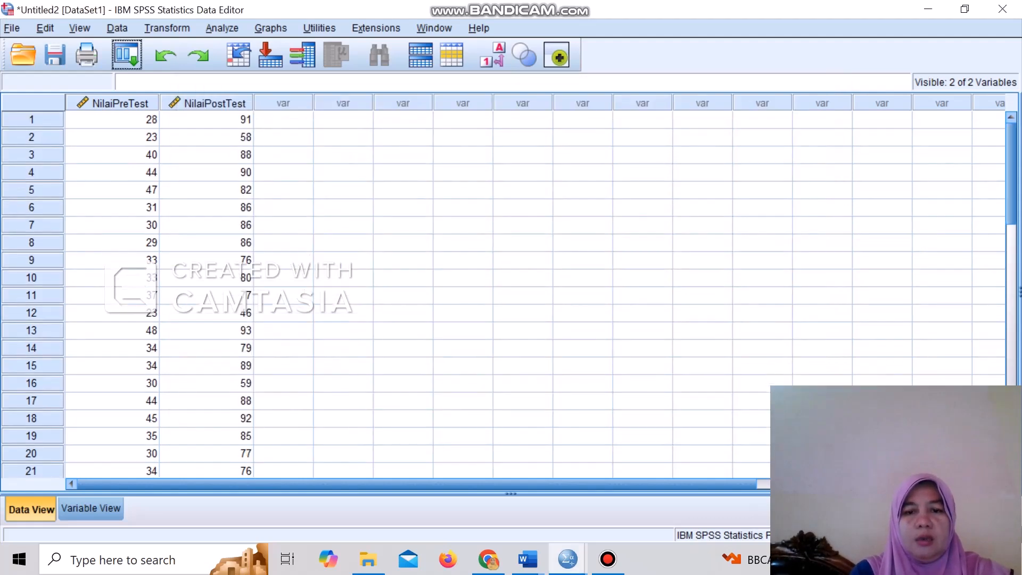
mouse_move(567, 558)
click(480, 491)
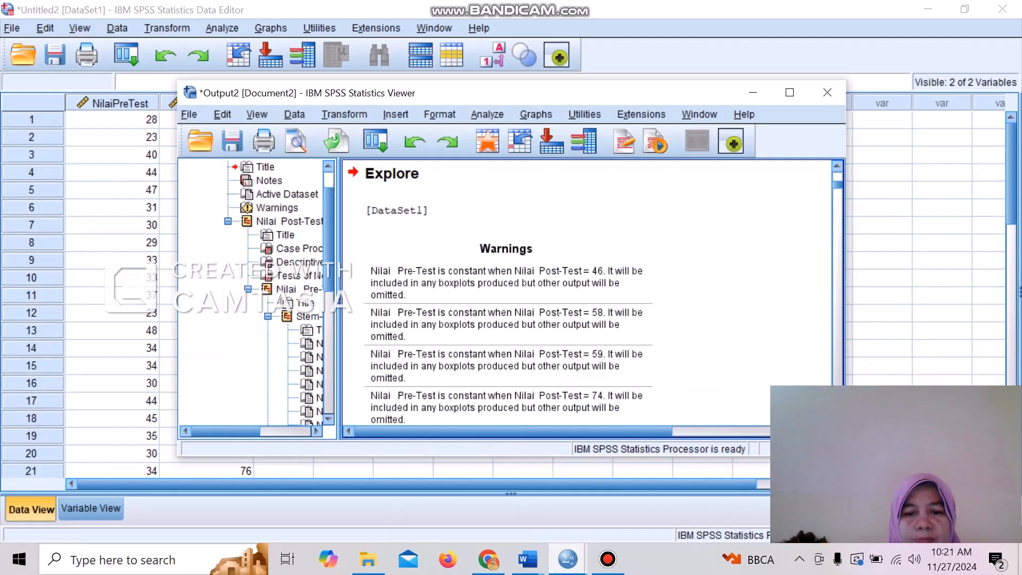
scroll(585, 293, down, 15)
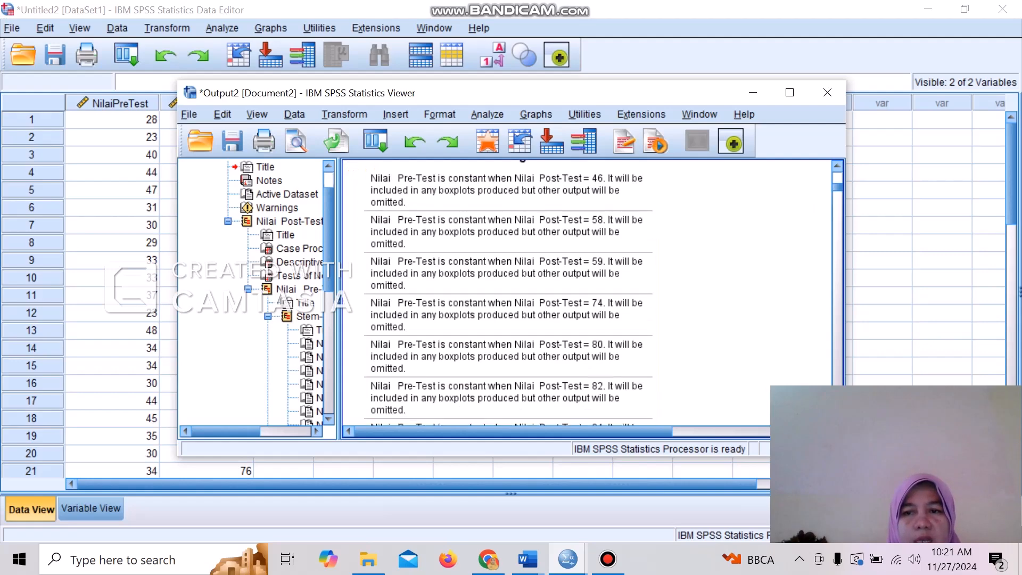
scroll(586, 292, down, 3)
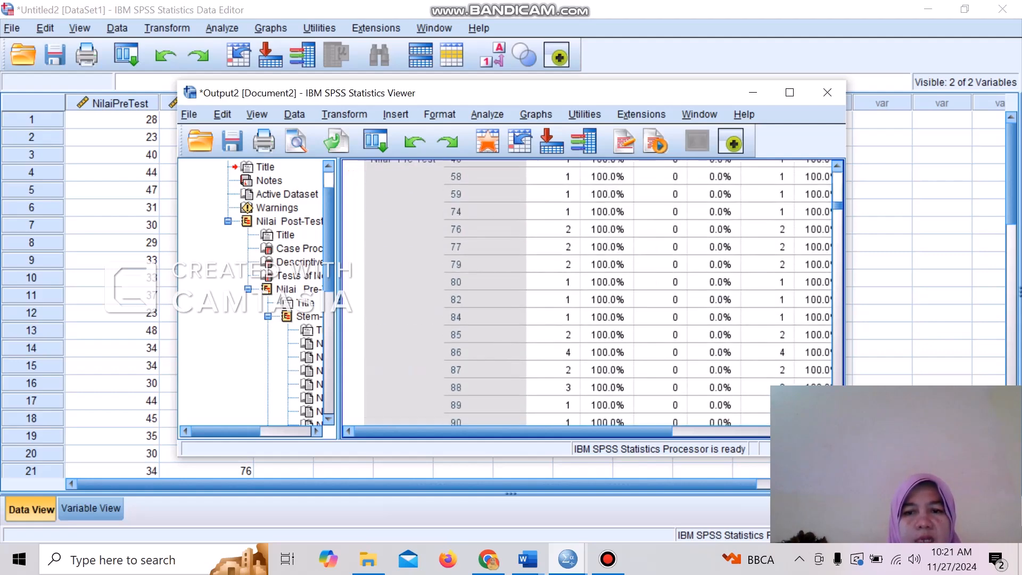
scroll(586, 293, up, 5)
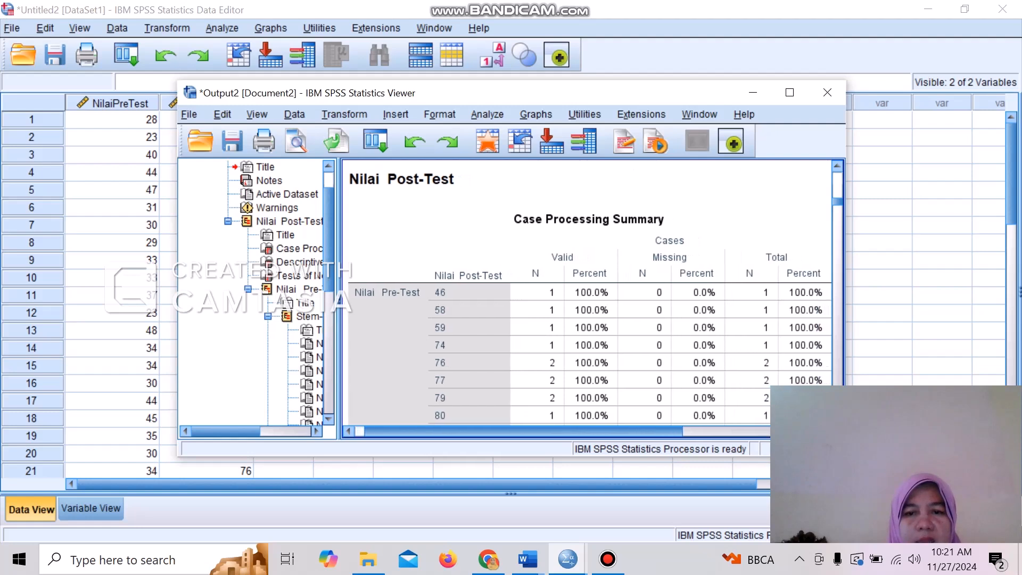
scroll(590, 303, right, 3)
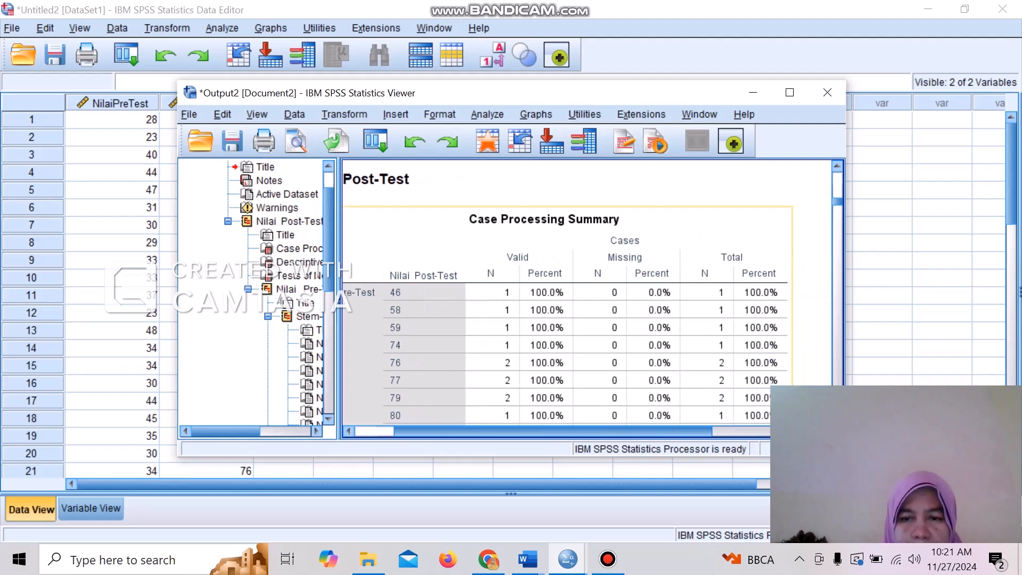
scroll(568, 305, left, 2)
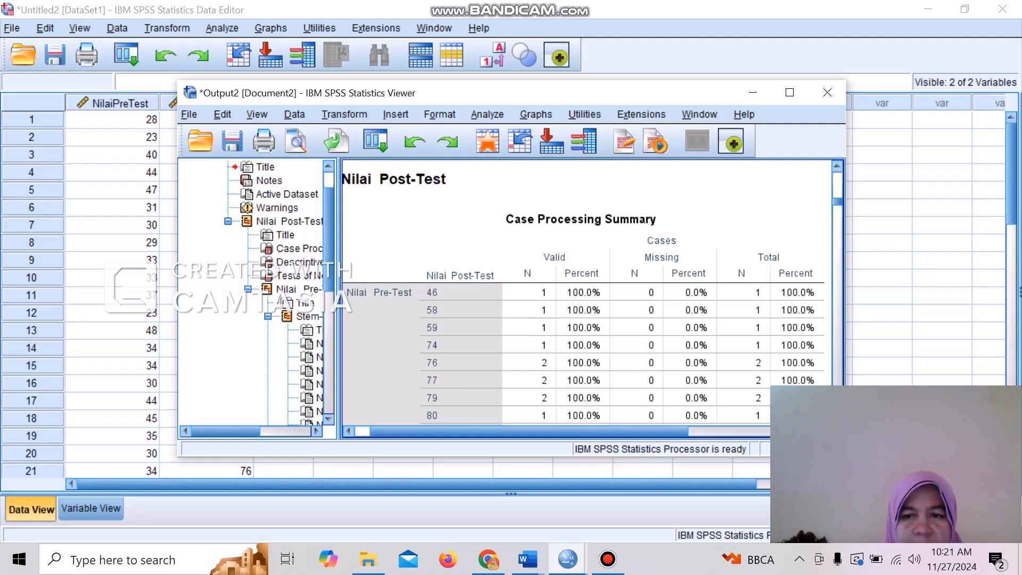
drag(985, 397, 1018, 381)
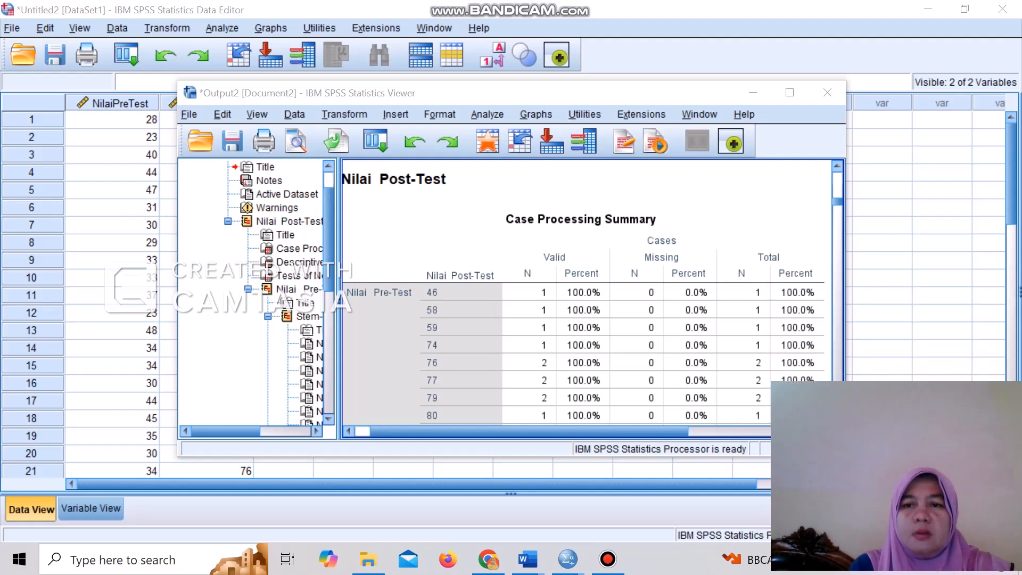
drag(724, 93, 710, 14)
scroll(340, 304, up, 5)
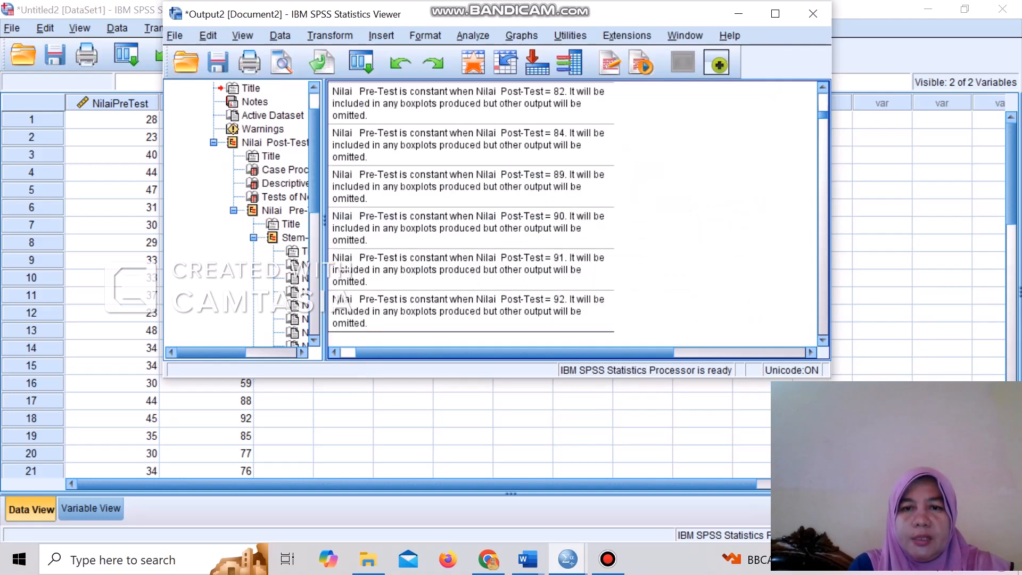
Reread the Explore warnings about constant Nilai Pre-Test values and compare them with the Case Processing Summary counts per Nilai Post-Test score
scroll(341, 299, up, 3)
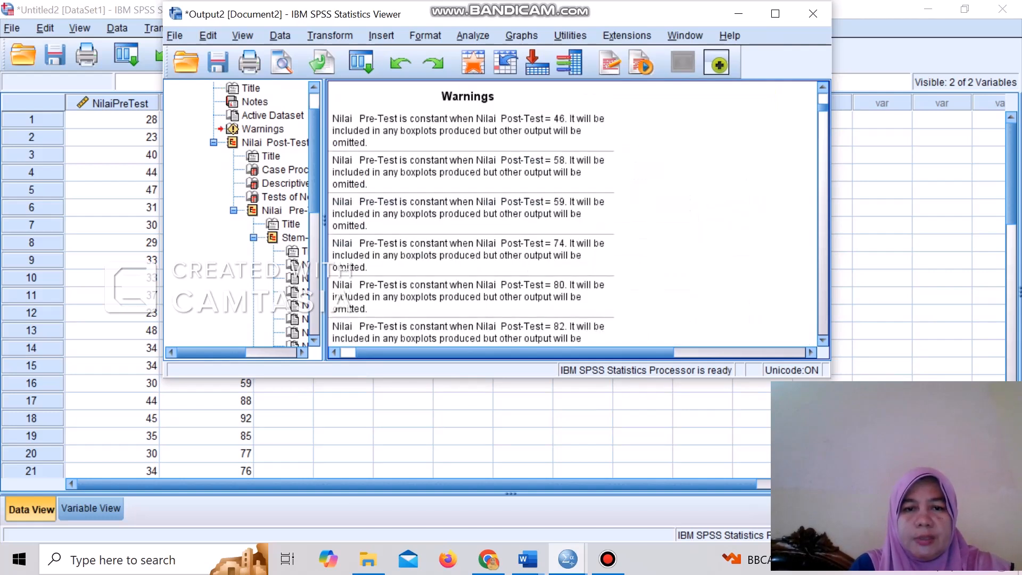
scroll(341, 301, down, 8)
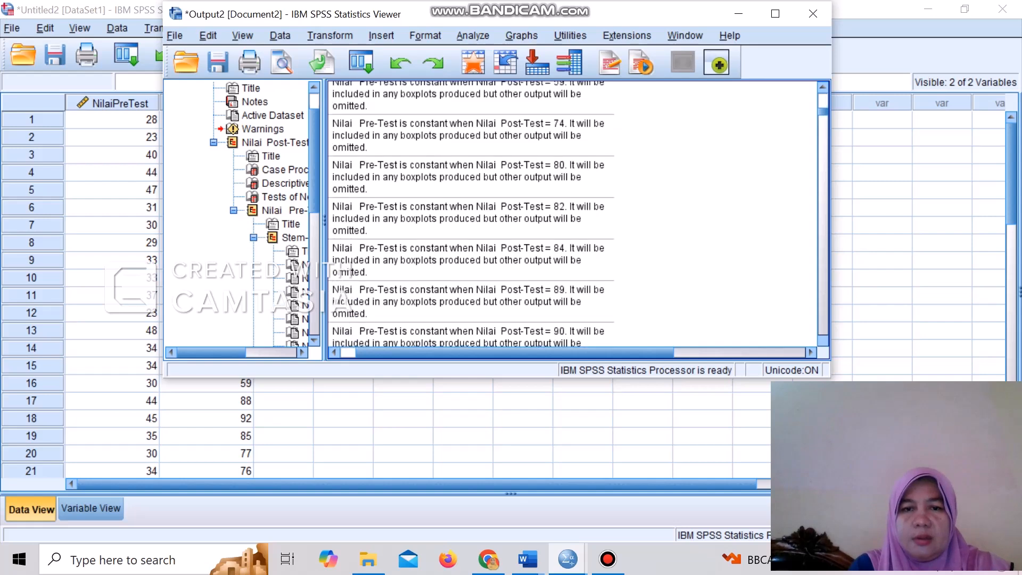
scroll(569, 218, down, 2)
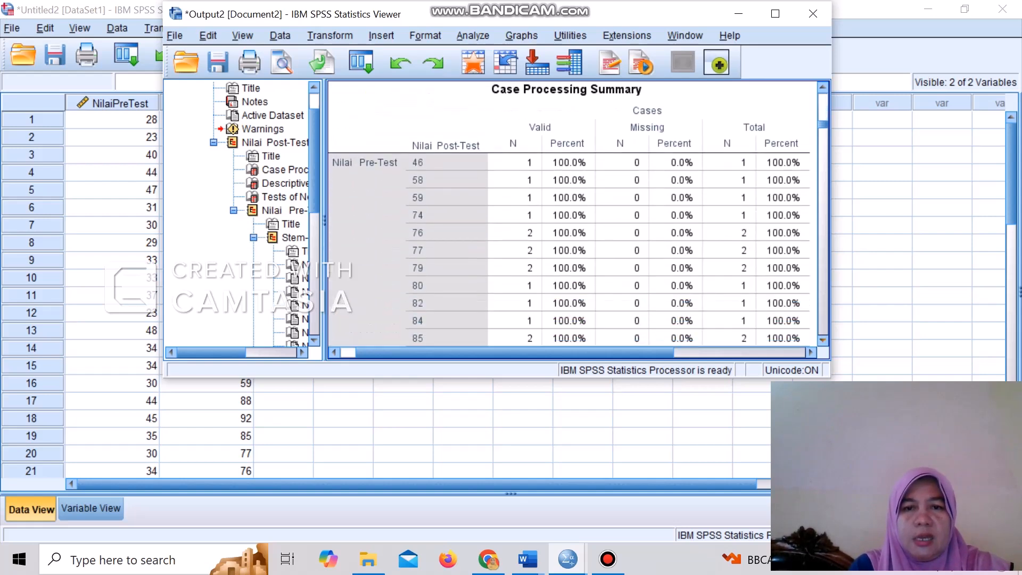
scroll(569, 213, down, 4)
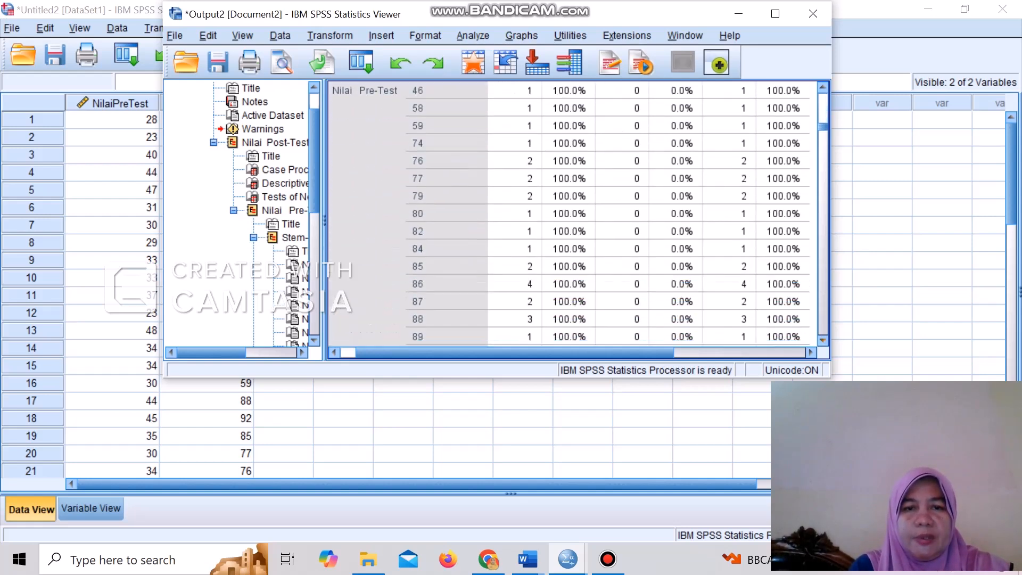
scroll(569, 213, down, 10)
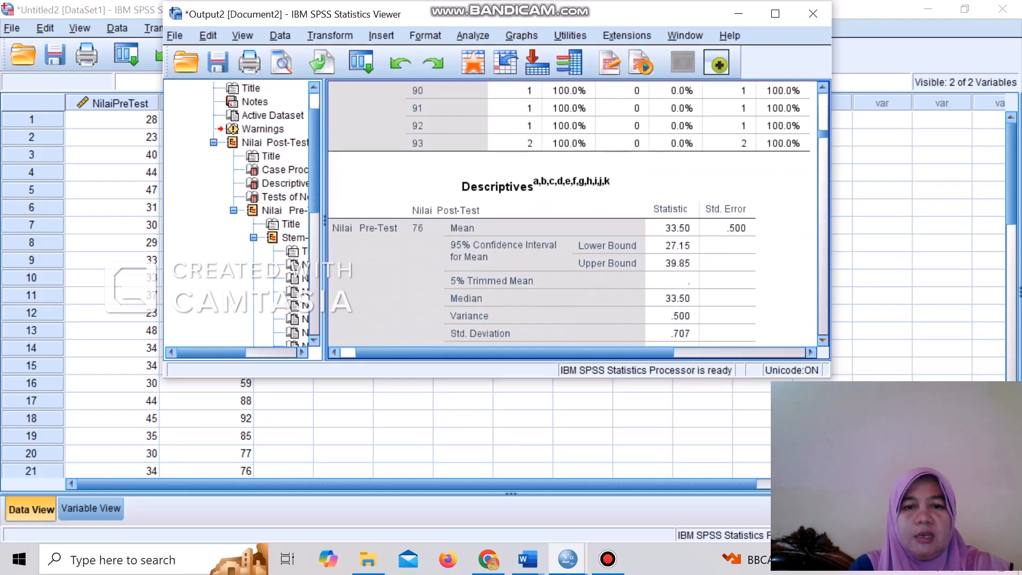
scroll(570, 213, down, 3)
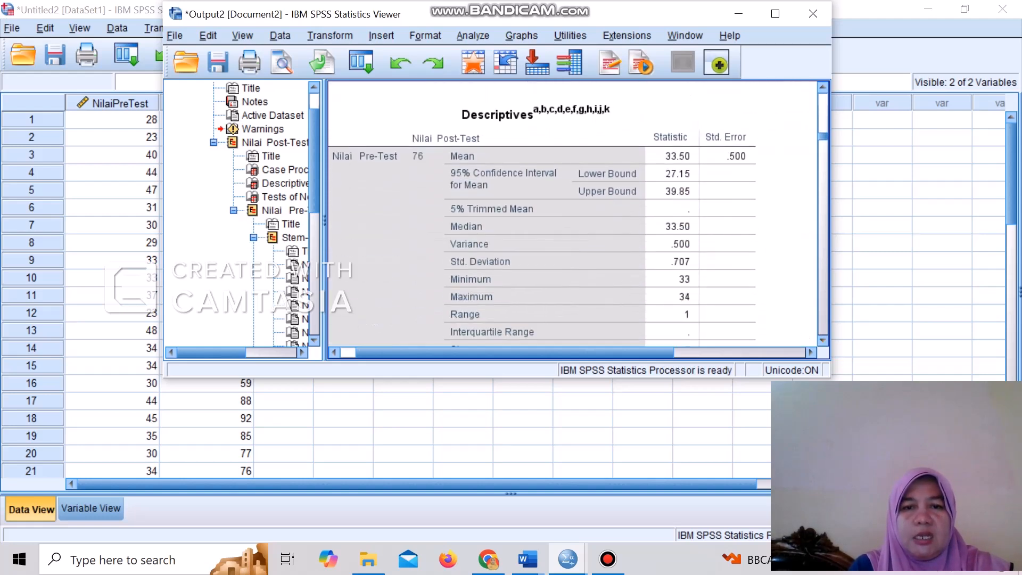
scroll(569, 213, up, 15)
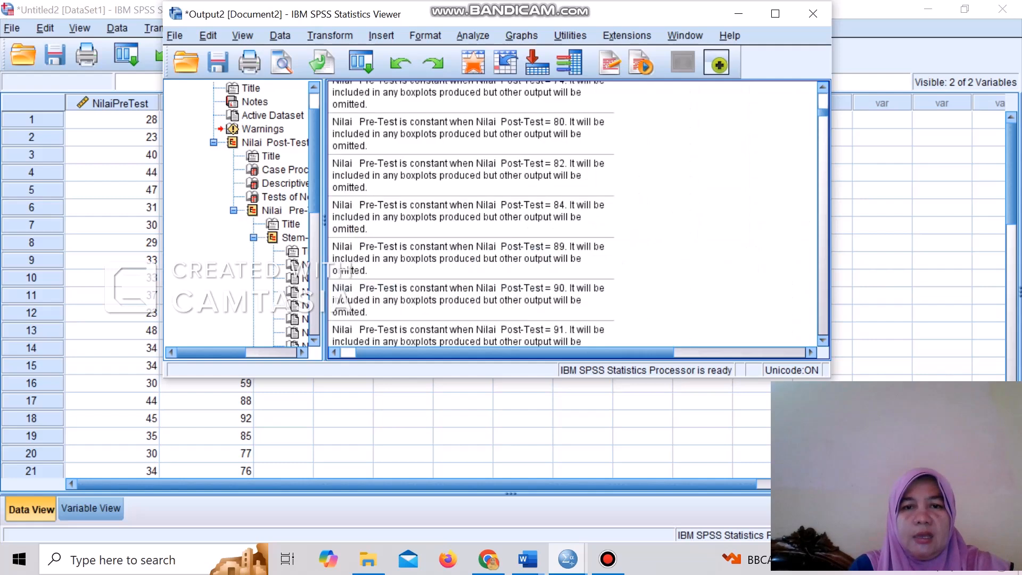
scroll(570, 213, down, 15)
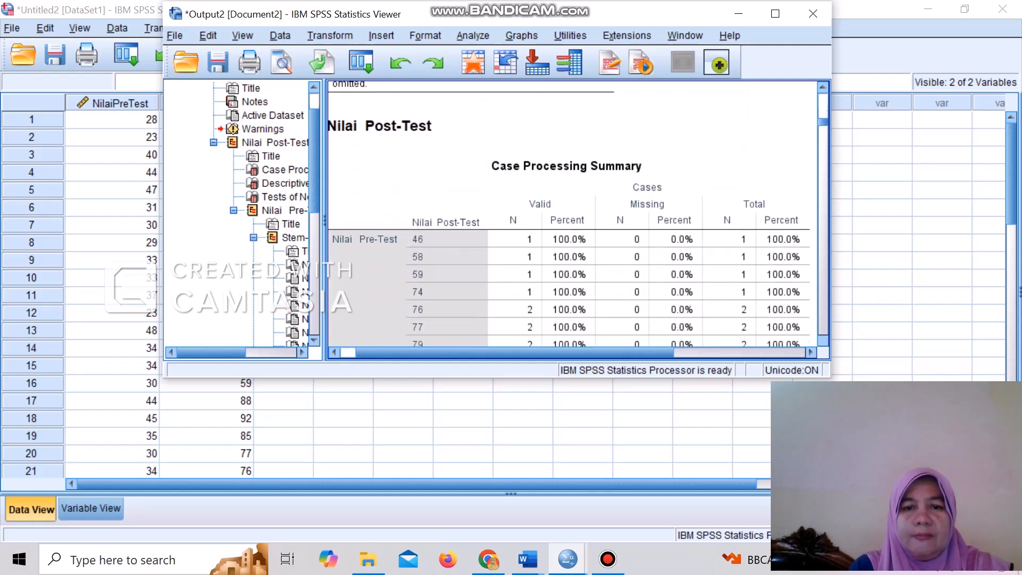
scroll(570, 212, down, 5)
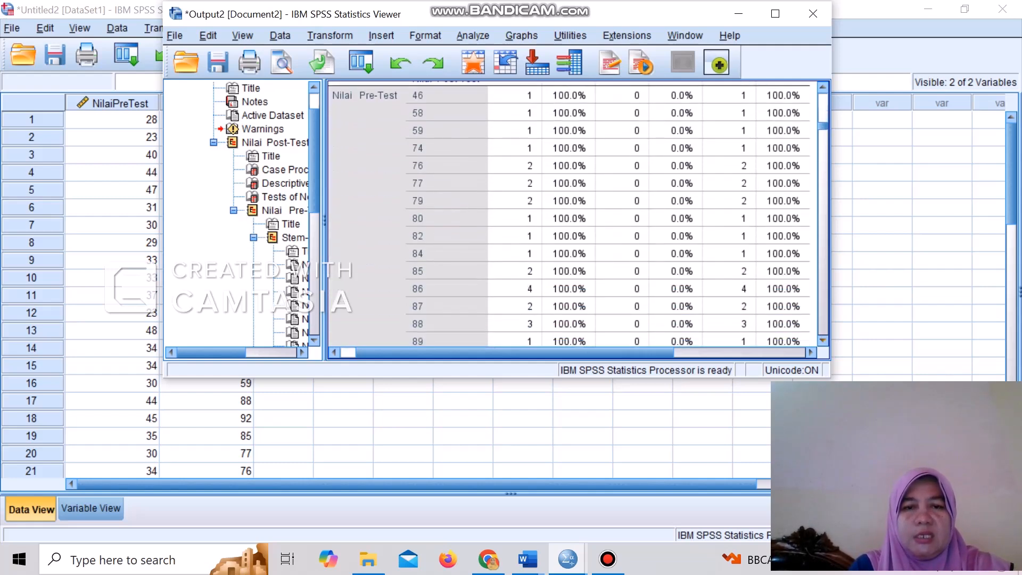
scroll(569, 212, down, 8)
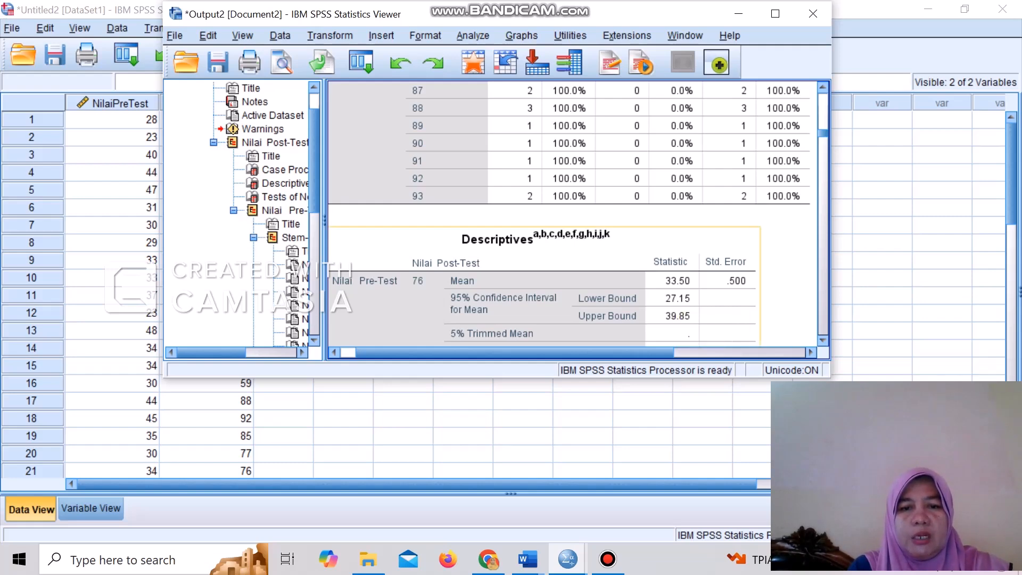
scroll(572, 212, up, 10)
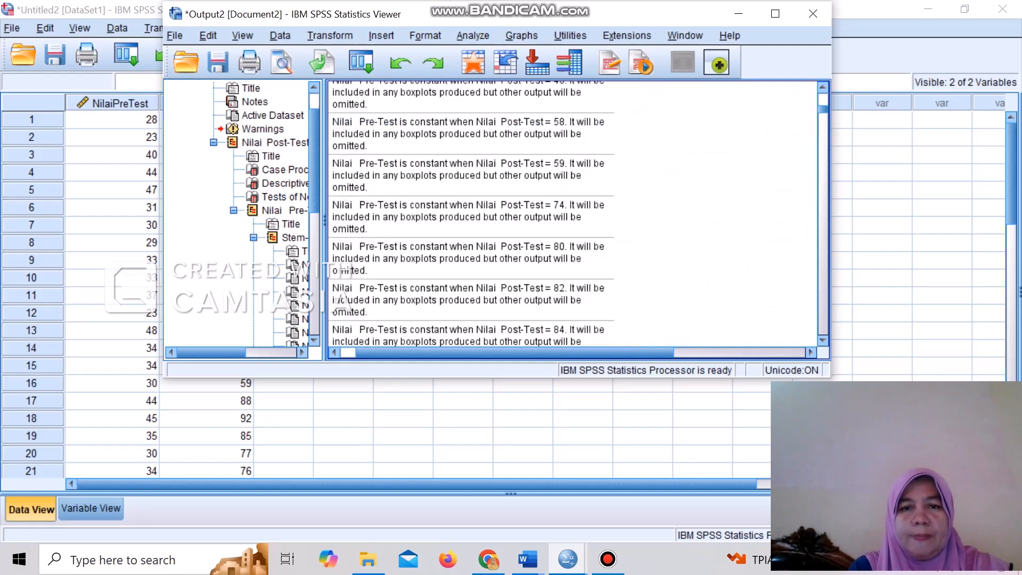
scroll(340, 298, down, 2)
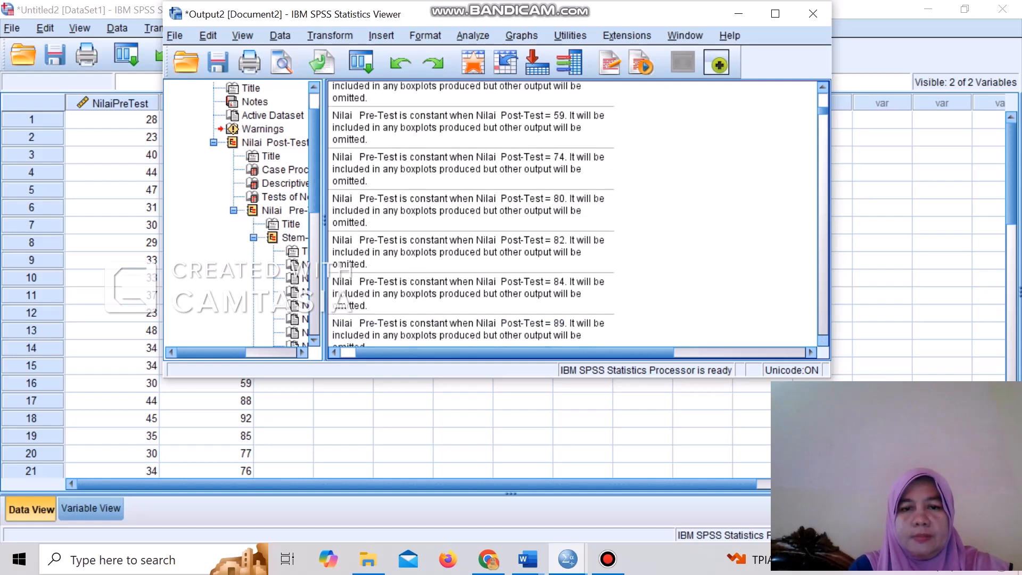
scroll(572, 213, down, 6)
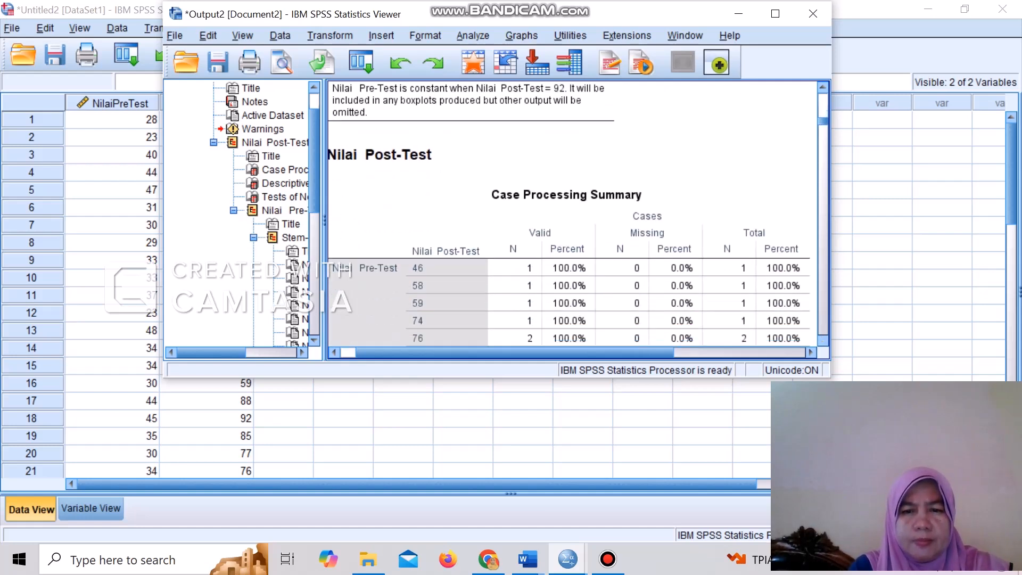
scroll(577, 212, down, 5)
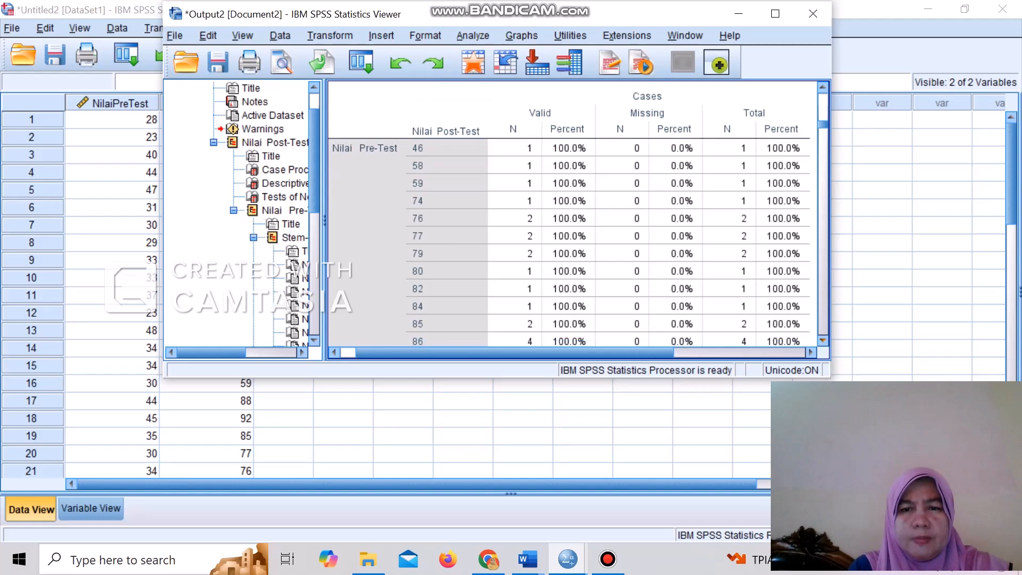
Examine the Descriptives table of Nilai Pre-Test for each Nilai Post-Test group, from score 76 through 93
mouse_move(532, 353)
mouse_down()
mouse_move(590, 352)
mouse_move(517, 353)
mouse_up()
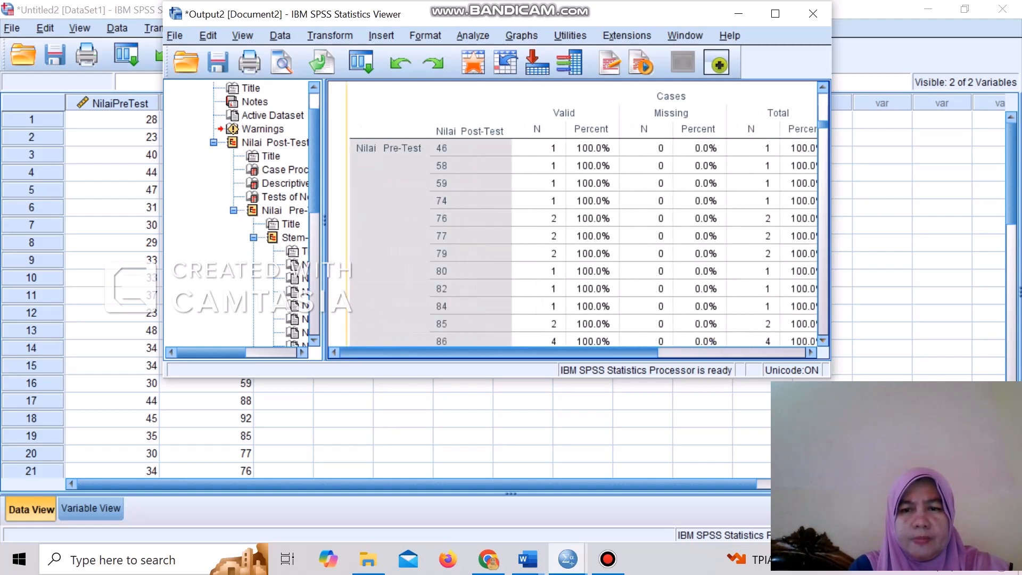
scroll(578, 213, down, 20)
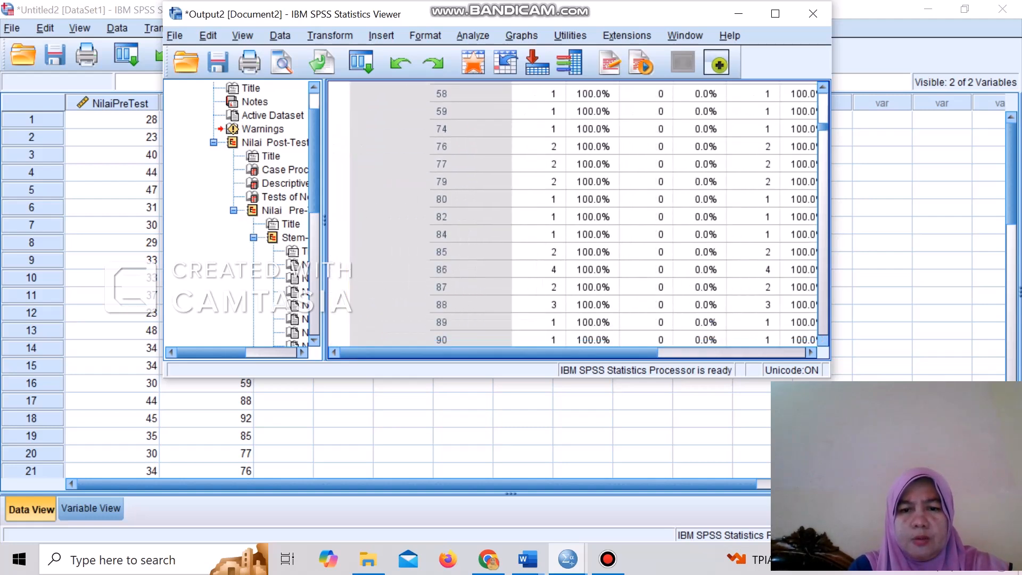
scroll(578, 213, down, 1)
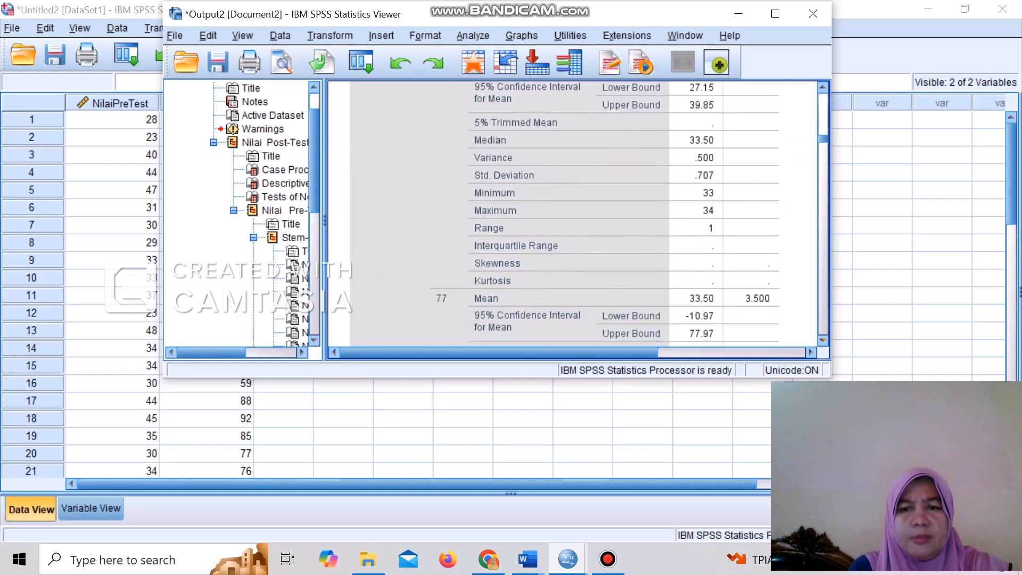
scroll(578, 212, down, 7)
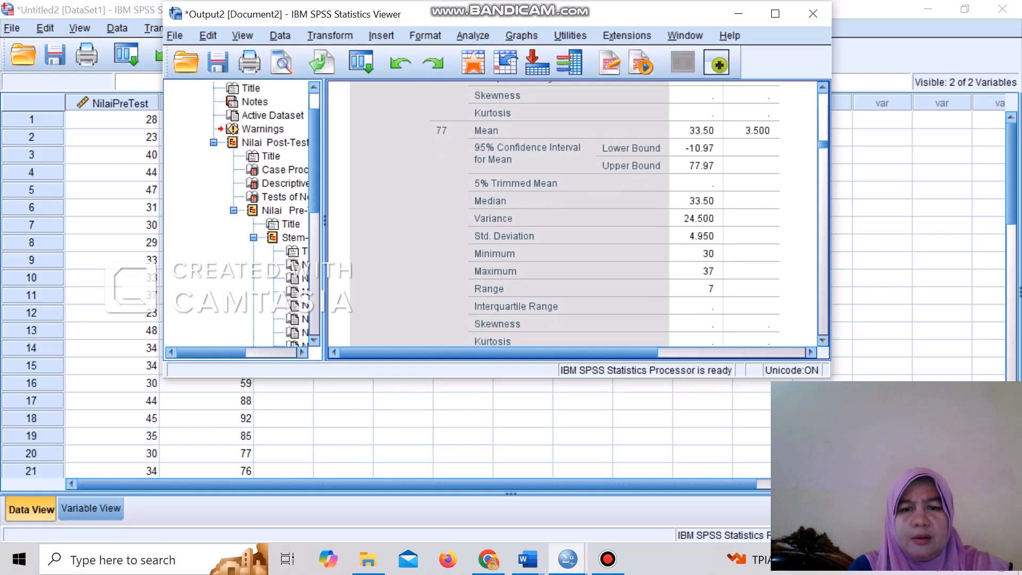
scroll(578, 213, down, 20)
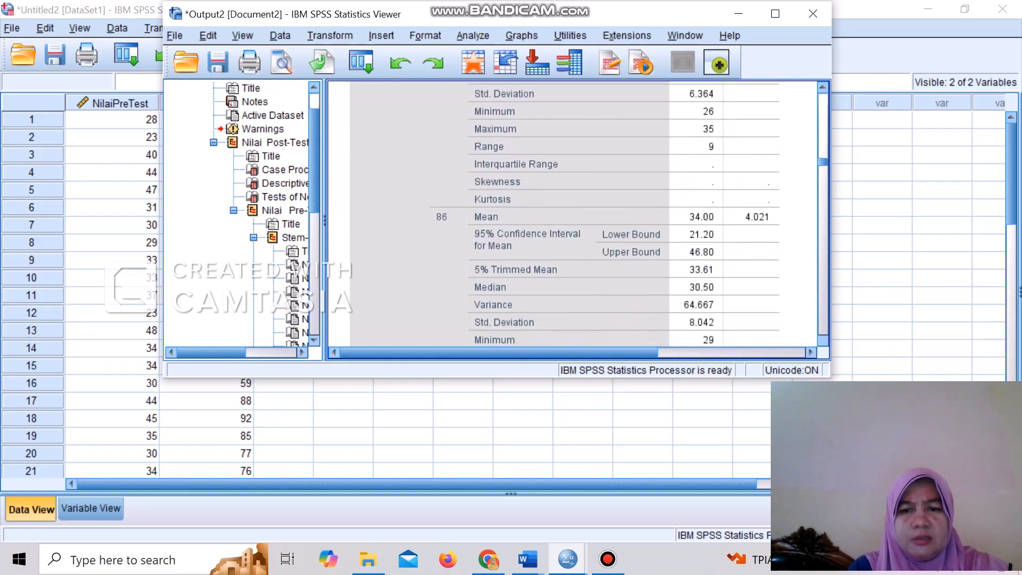
scroll(578, 213, down, 20)
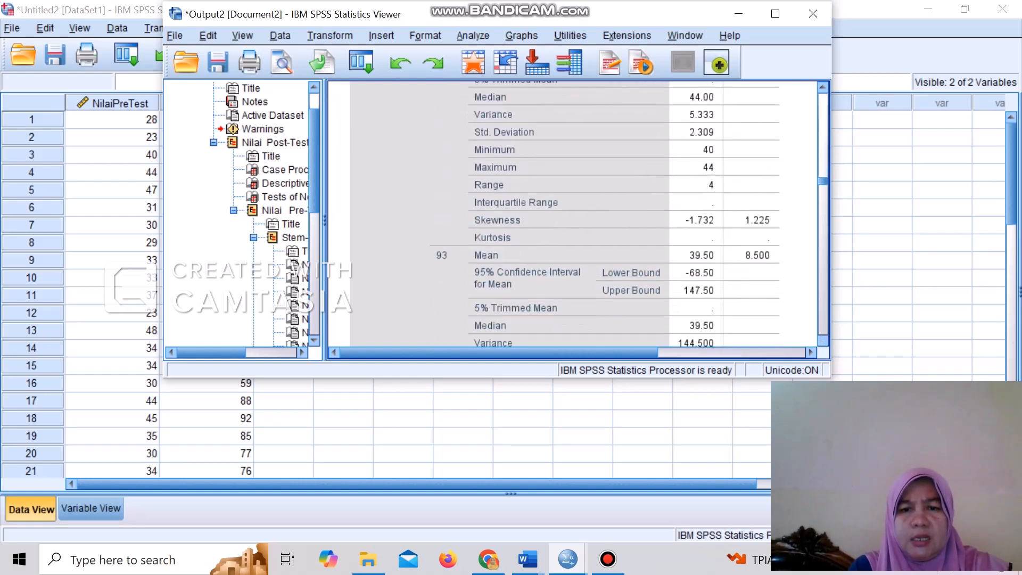
Examine the Tests of Normality table, including the Kolmogorov-Smirnov and Shapiro-Wilk significance columns and the footnotes on omitted groups
scroll(578, 213, down, 20)
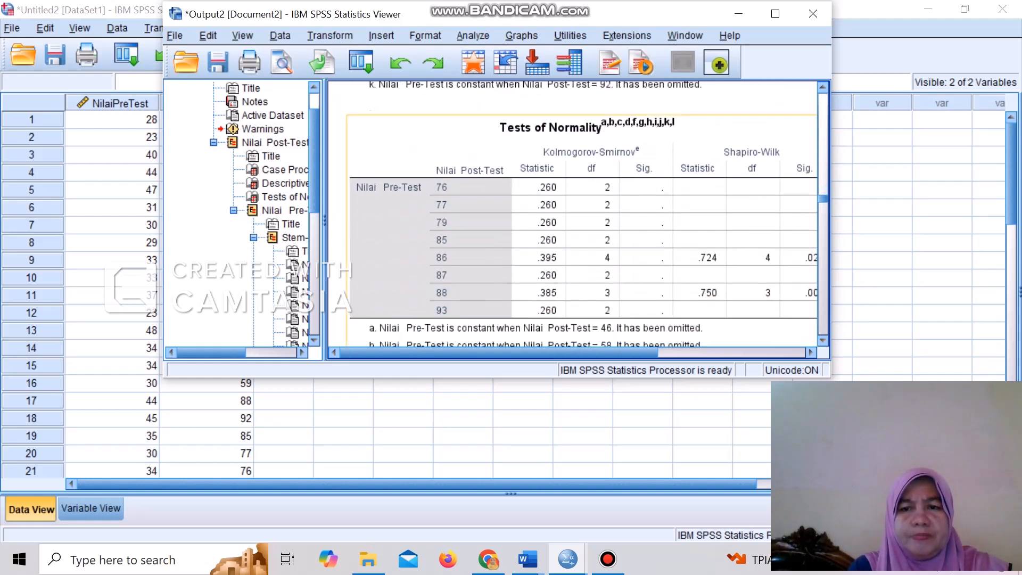
scroll(578, 213, down, 1)
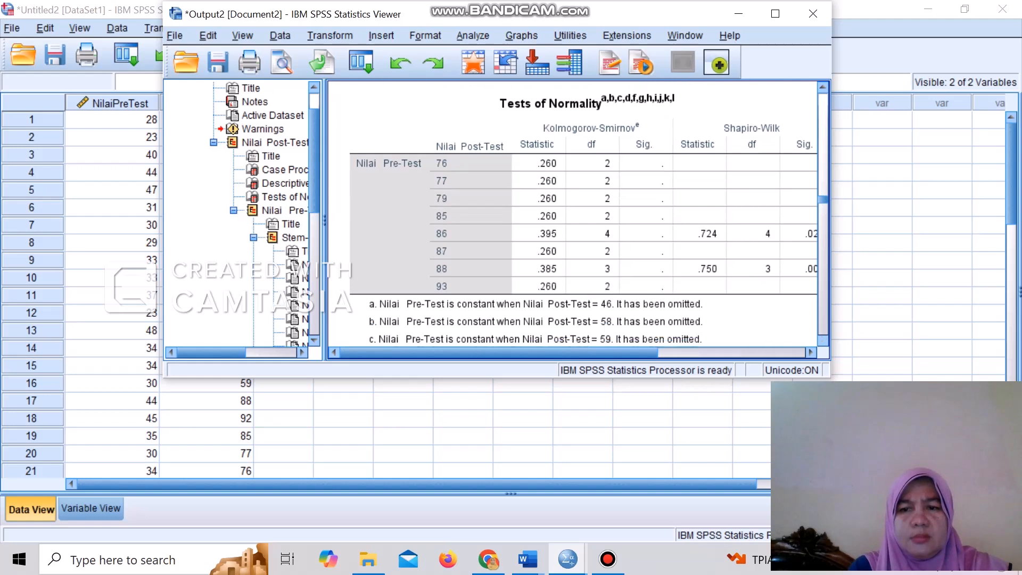
scroll(578, 213, down, 3)
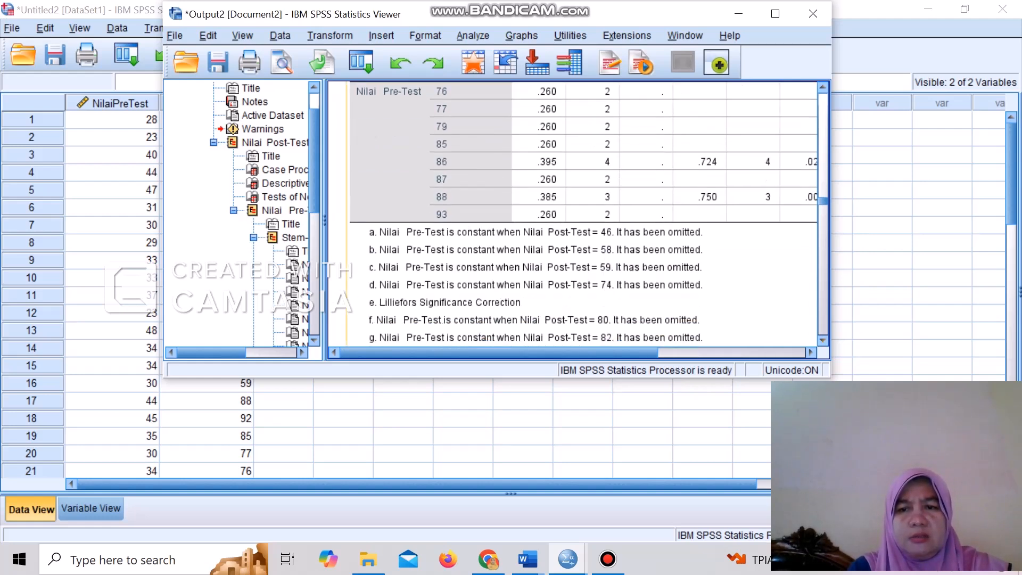
scroll(584, 213, up, 2)
scroll(578, 213, up, 3)
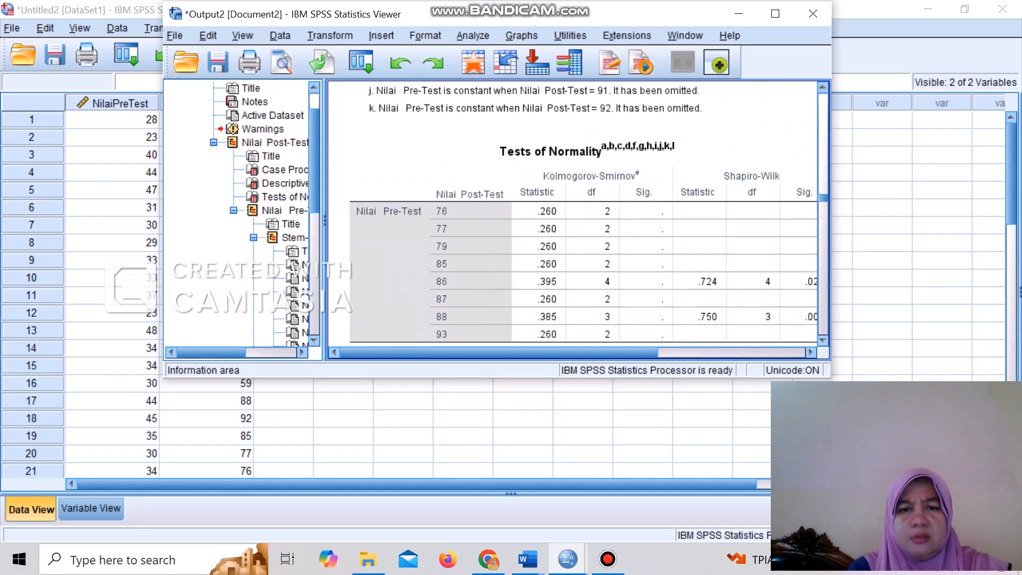
drag(499, 353, 545, 353)
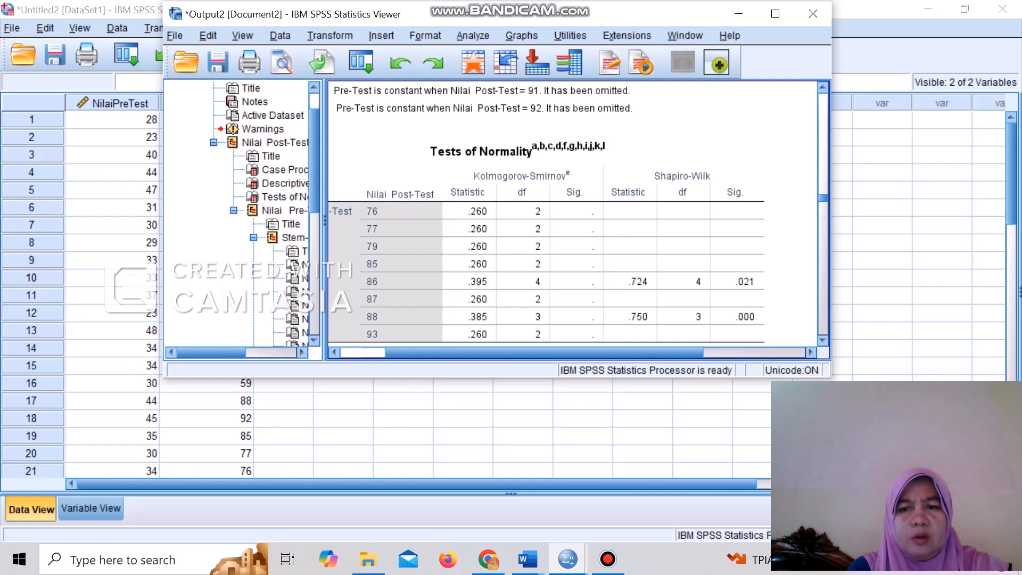
scroll(572, 213, down, 5)
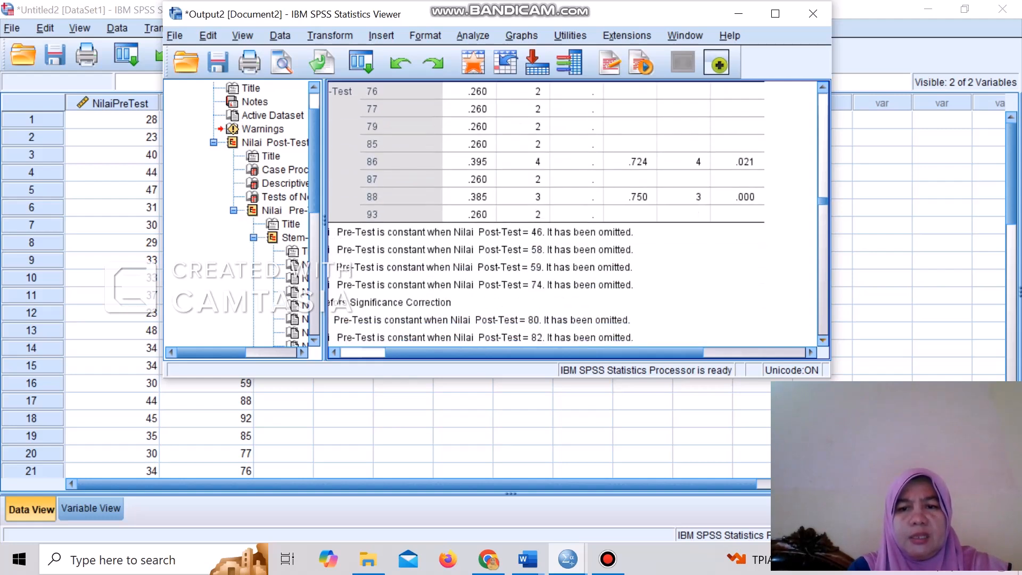
scroll(572, 213, down, 4)
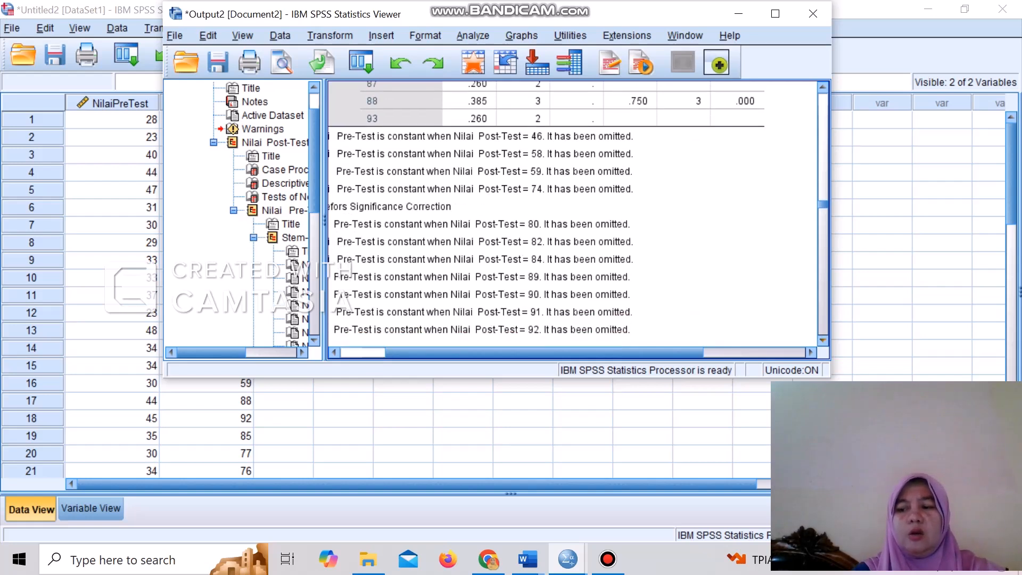
Look through the stem-and-leaf plots, normal and detrended Q-Q plots and the boxplot of Nilai Pre-Test by Nilai Post-Test
scroll(572, 212, down, 6)
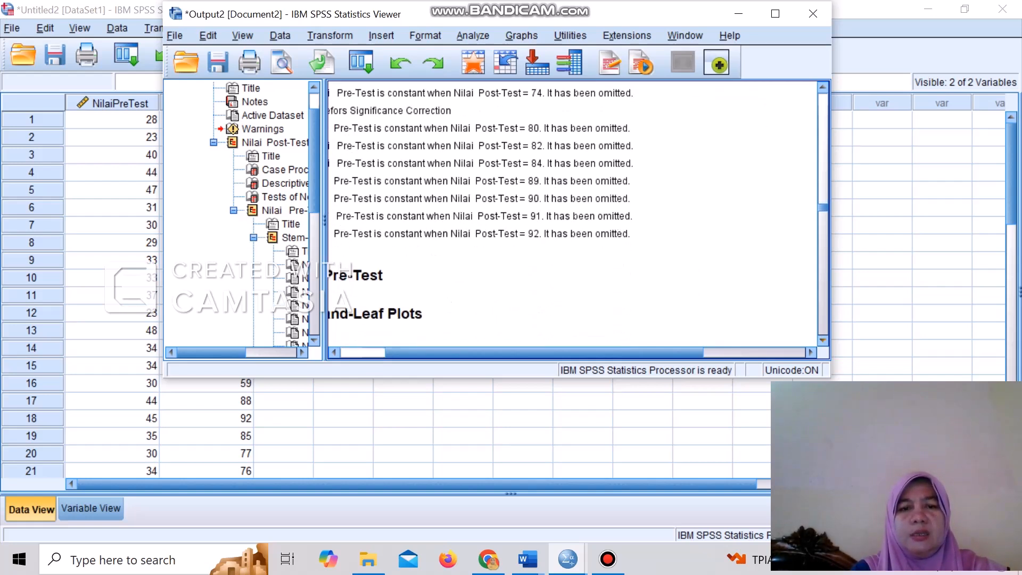
scroll(572, 213, down, 6)
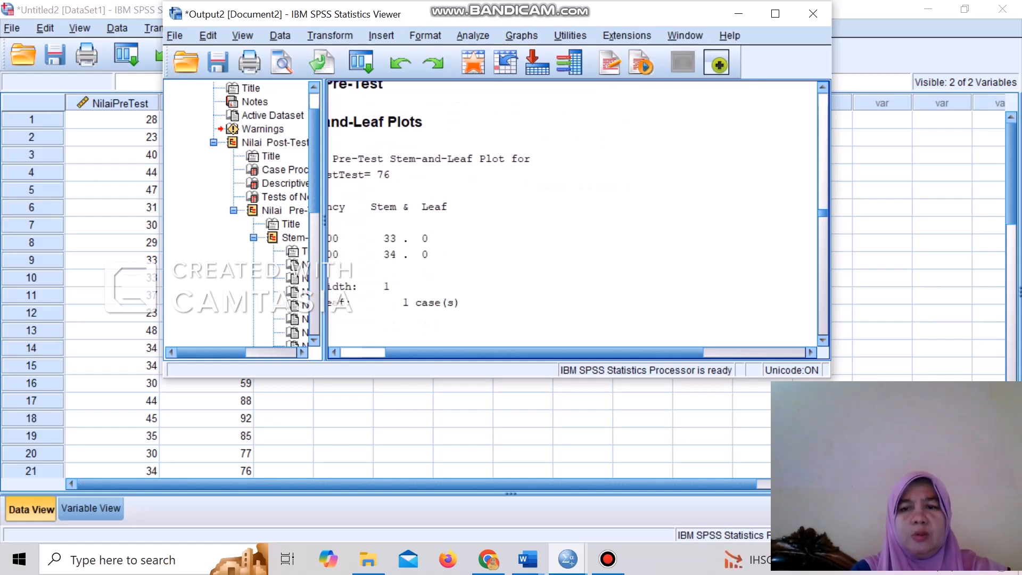
scroll(572, 213, down, 7)
scroll(572, 213, down, 20)
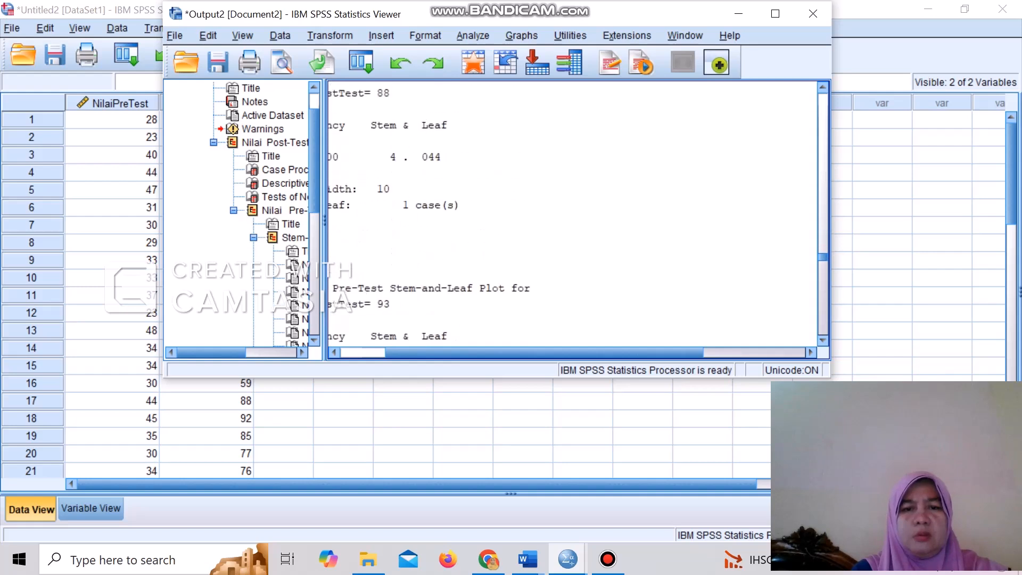
scroll(572, 212, down, 20)
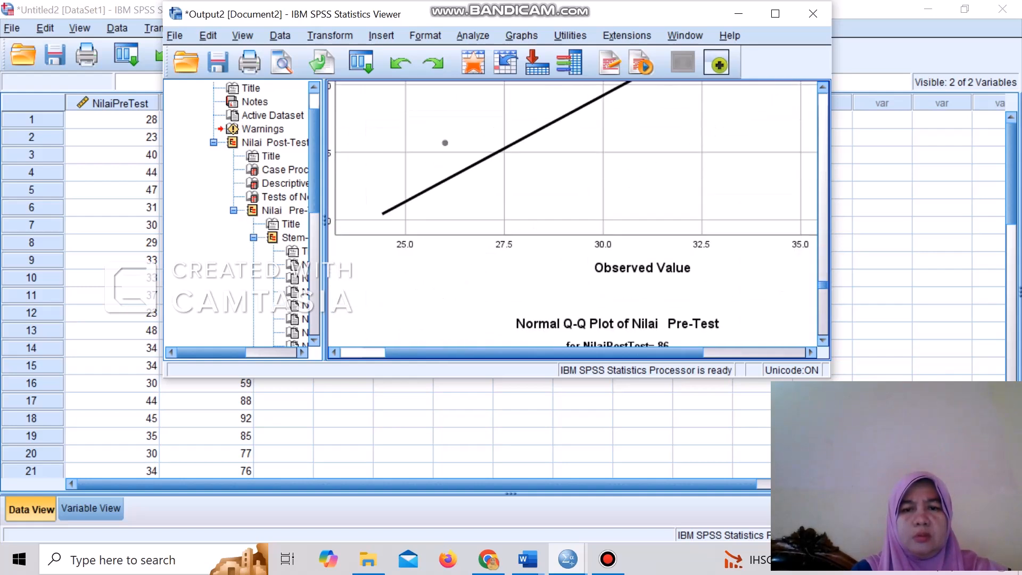
scroll(572, 213, down, 20)
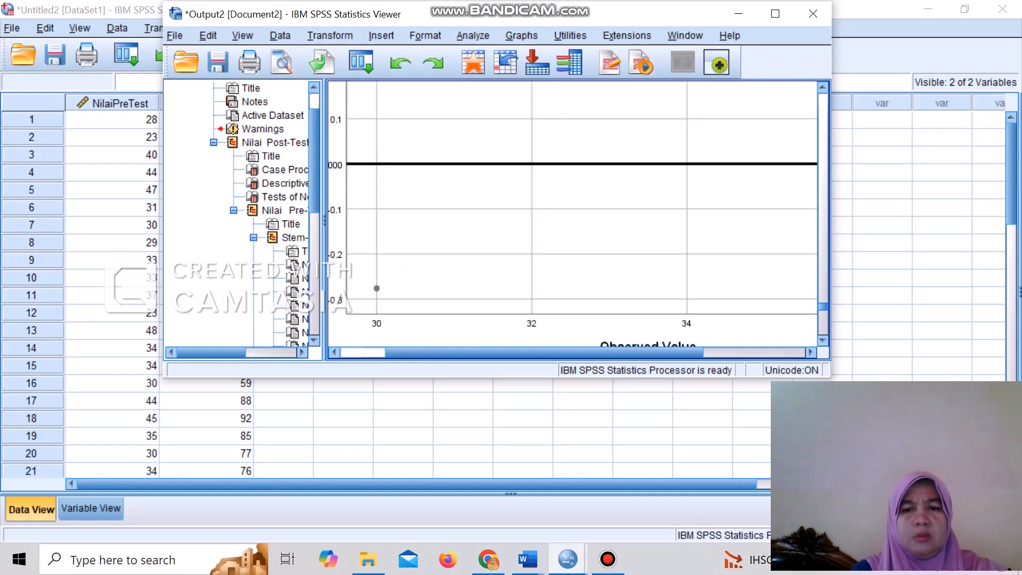
scroll(572, 213, down, 5)
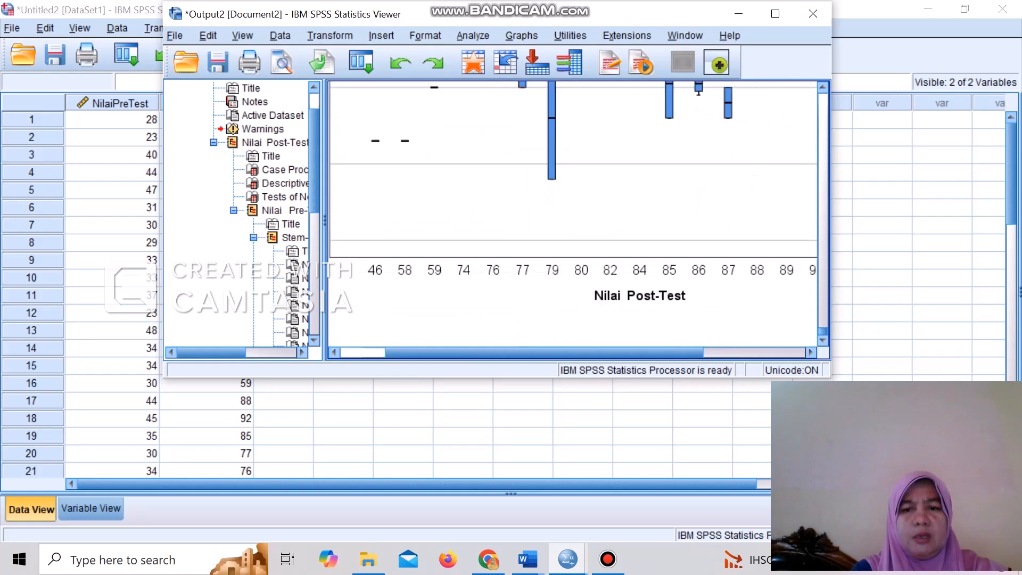
scroll(572, 213, up, 15)
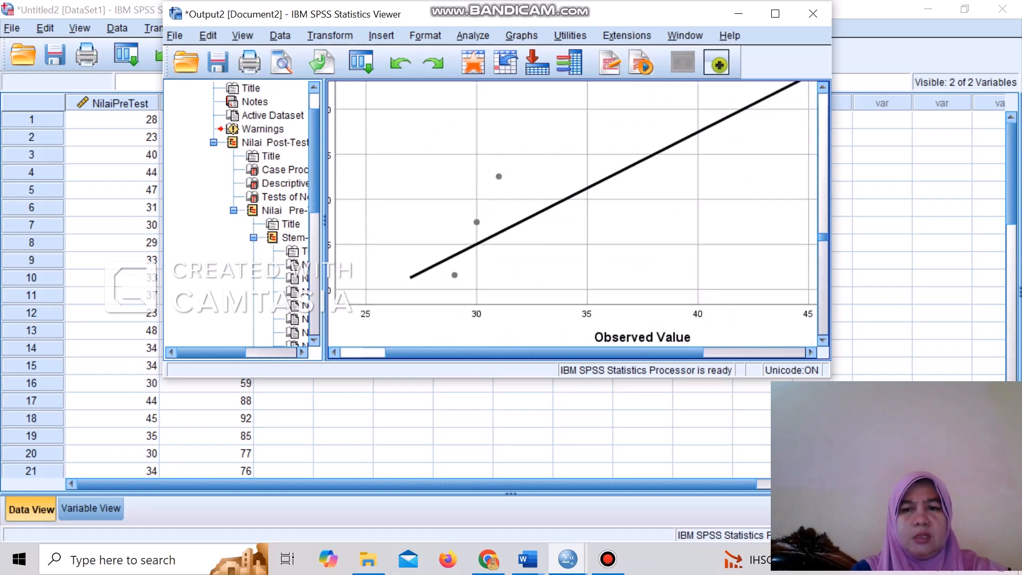
scroll(572, 213, up, 15)
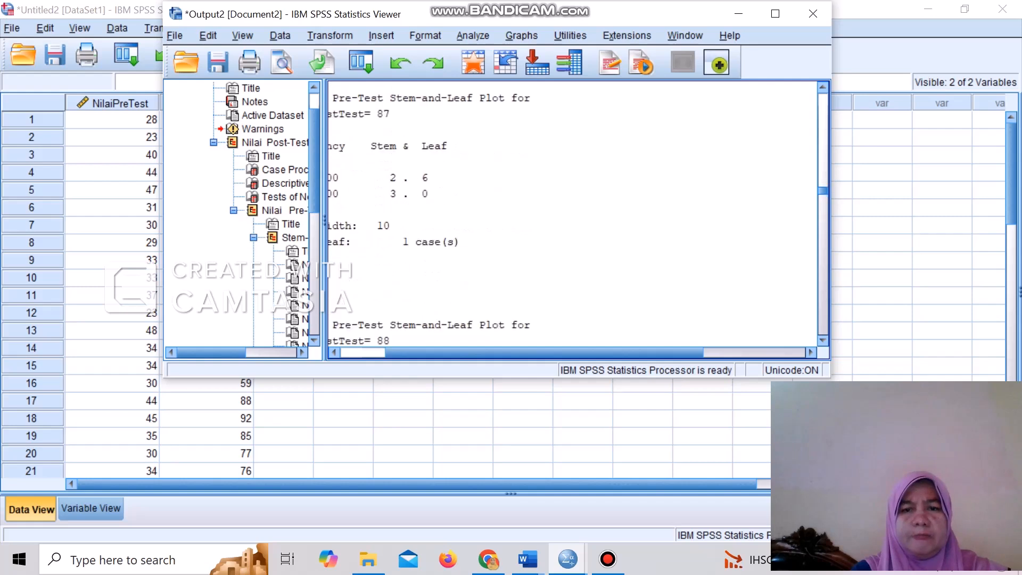
Copy the Tests of Normality table from the Explore output
scroll(572, 213, up, 1)
drag(543, 352, 499, 354)
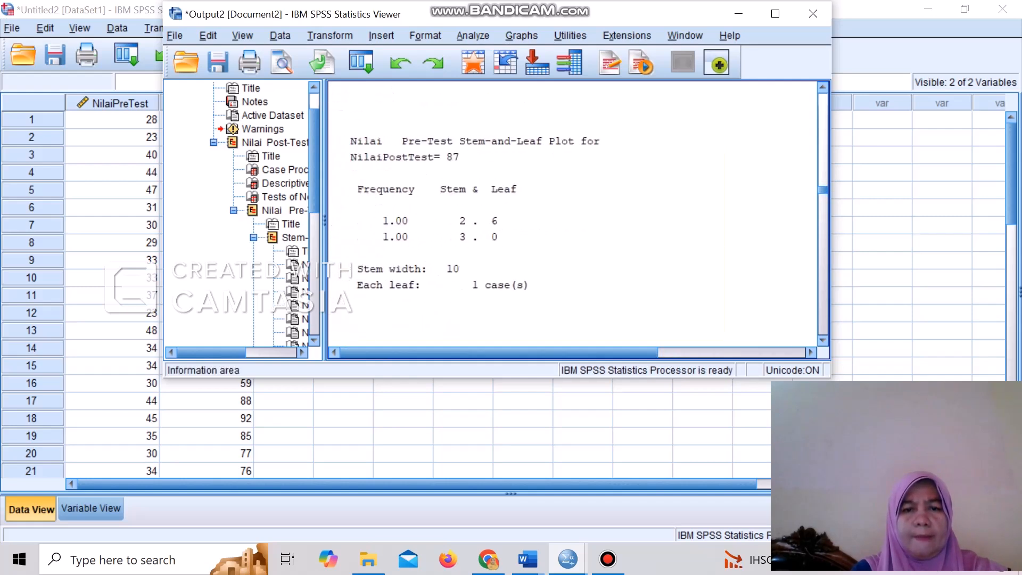
scroll(572, 213, up, 12)
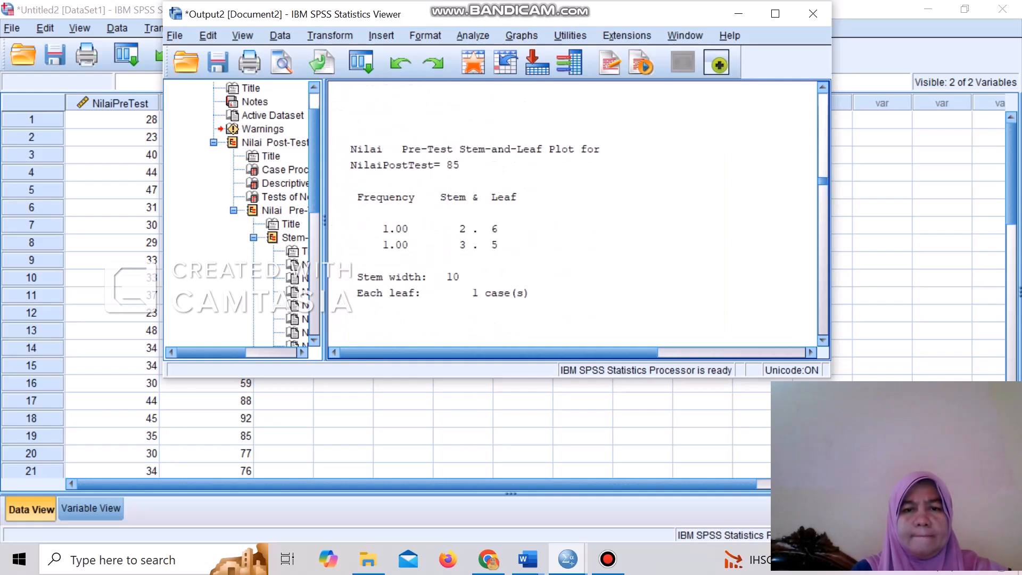
scroll(572, 213, up, 13)
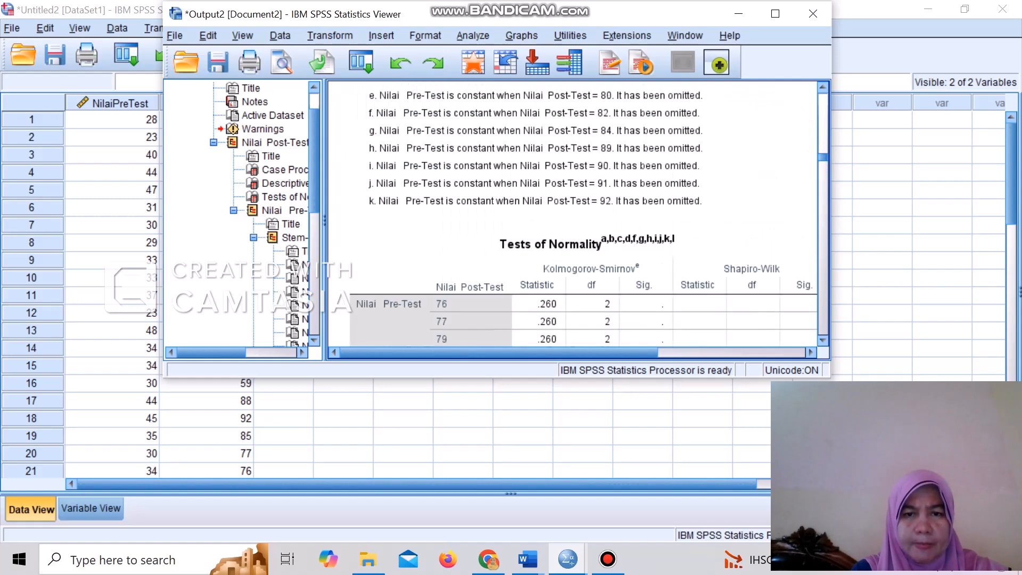
scroll(572, 213, down, 3)
click(673, 166)
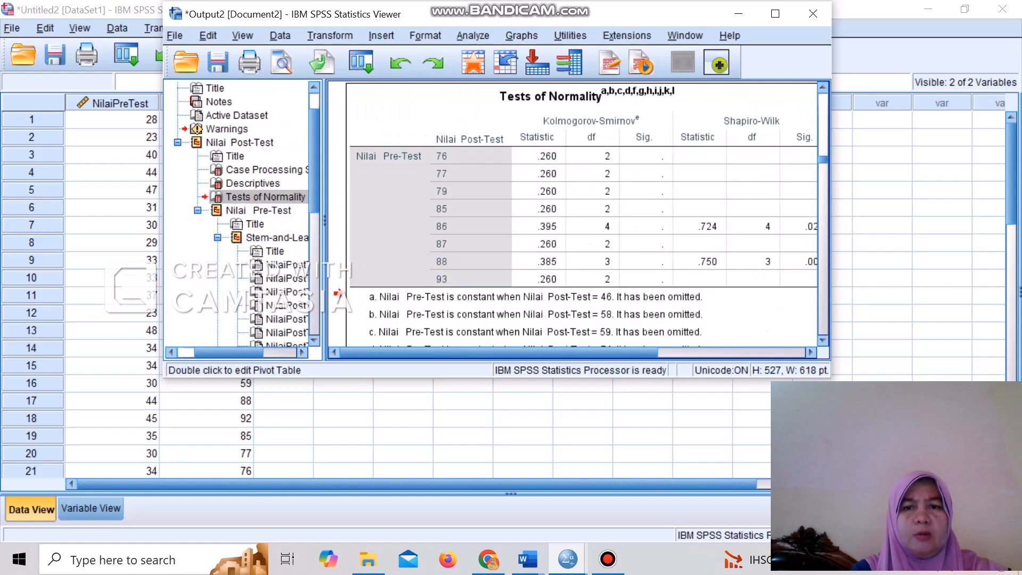
right_click(674, 166)
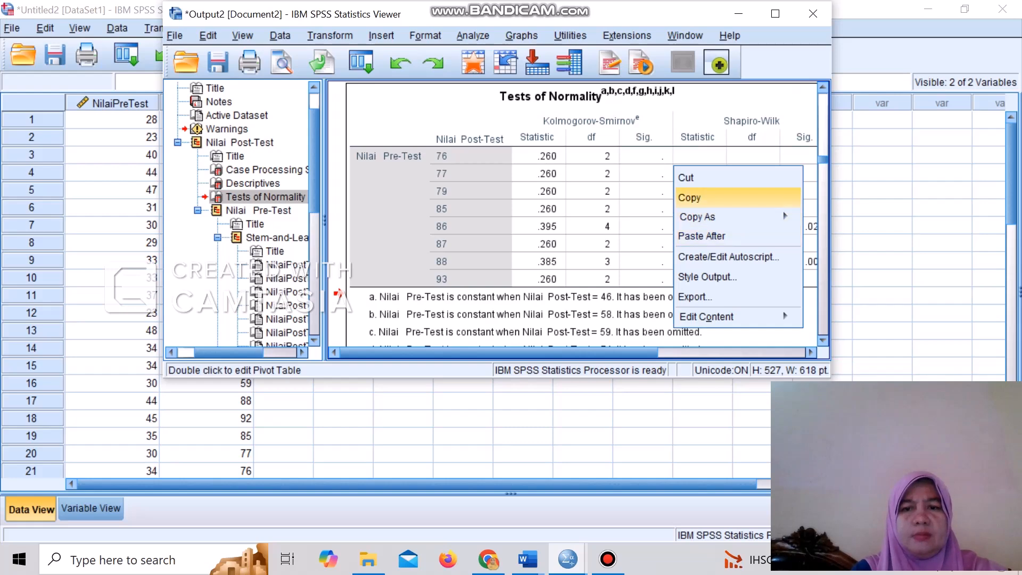
click(691, 198)
Switch to Document1 in Word and paste the copied table on page 2, above the Shapiro-Wilk sample-size line
click(527, 559)
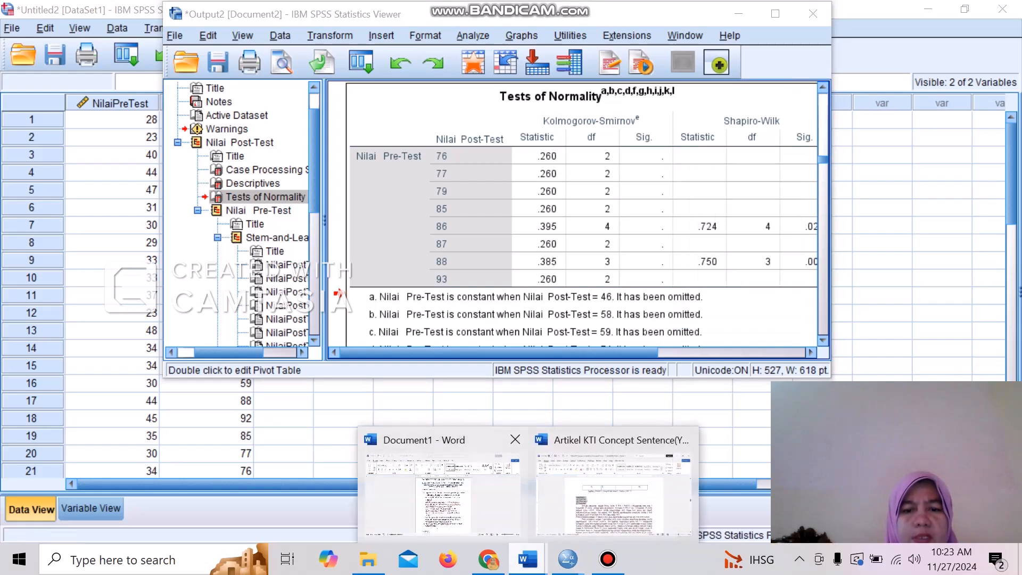
click(394, 483)
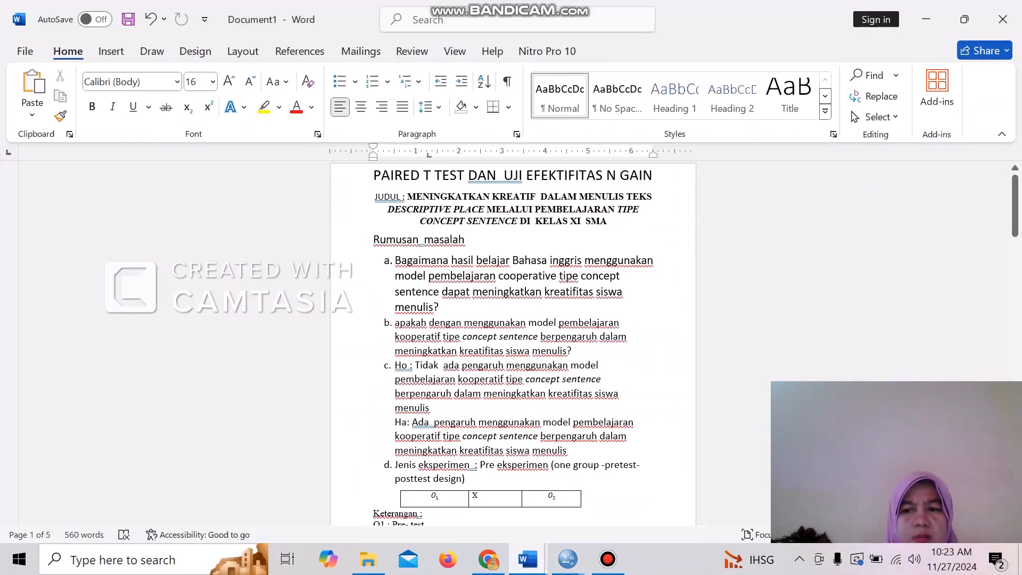
scroll(511, 341, down, 5)
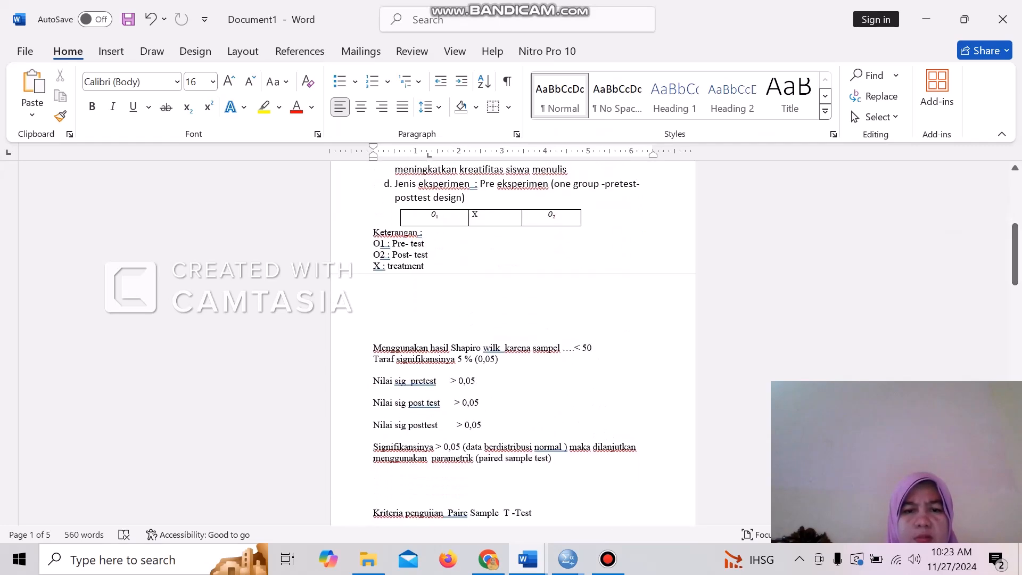
click(373, 293)
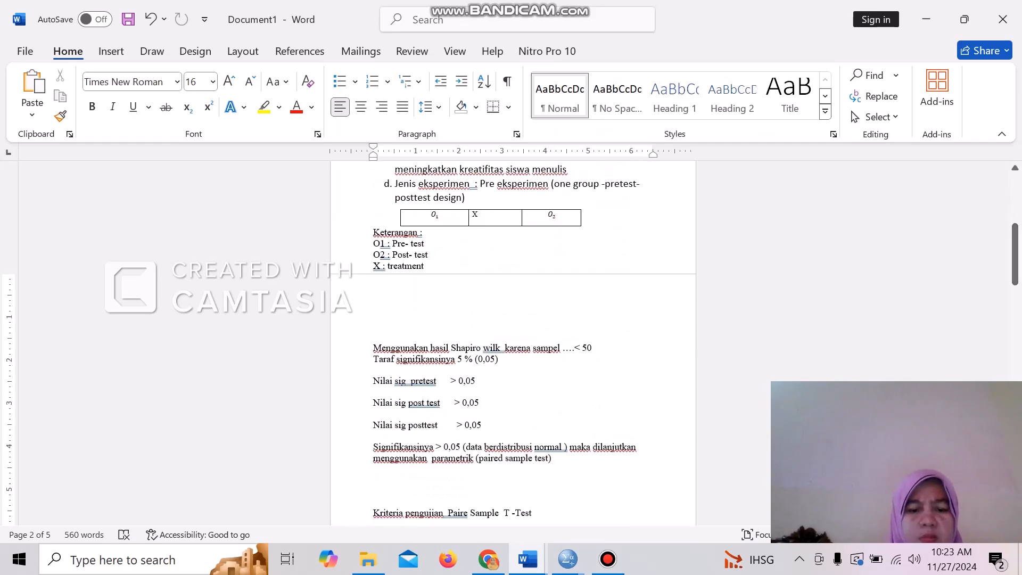
key(ctrl+v)
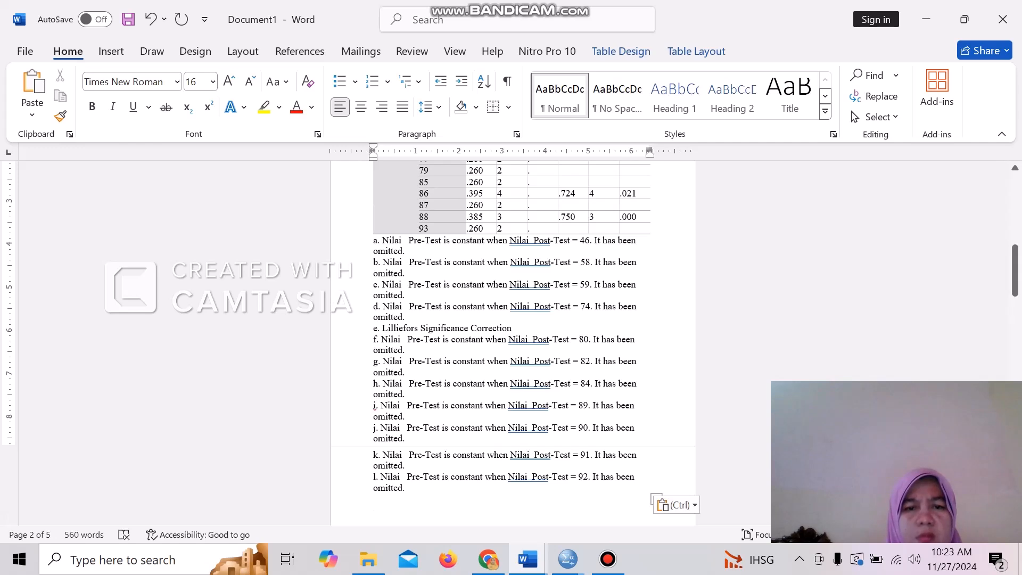
Delete all footnotes a to l beneath the pasted Tests of Normality table
click(370, 245)
click(378, 242)
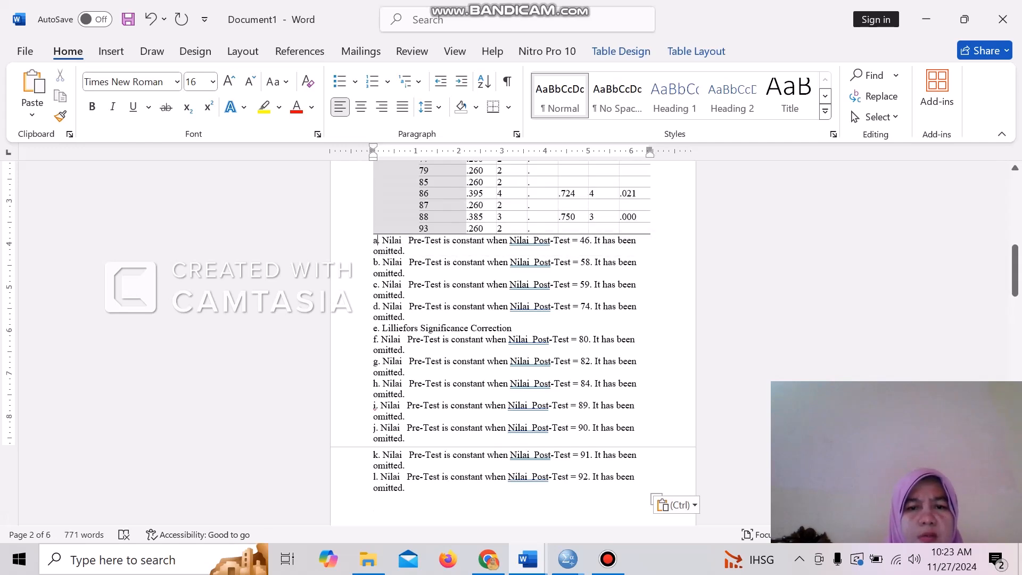
drag(1015, 284, 1014, 262)
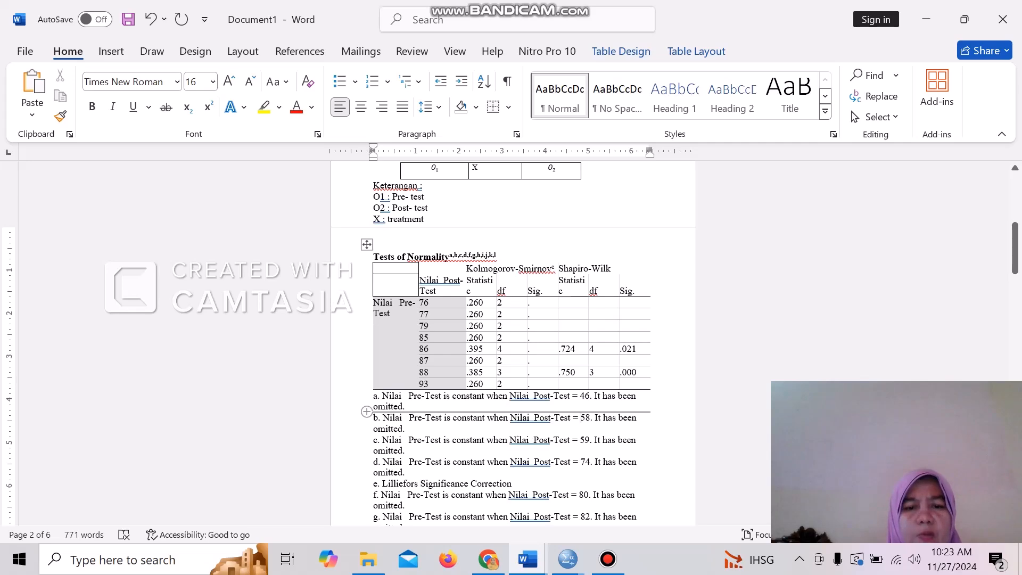
drag(375, 396, 395, 524)
key(BackSpace)
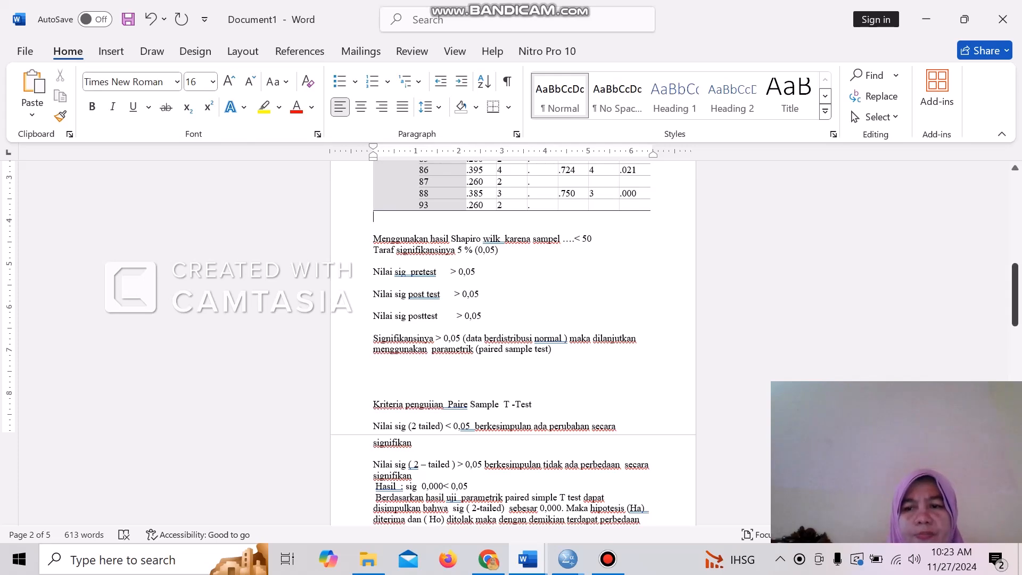
Remove the dots before "< 50" in the sample line and enter 0,000 as the "Nilai sig pretest" value
drag(1015, 321, 1015, 302)
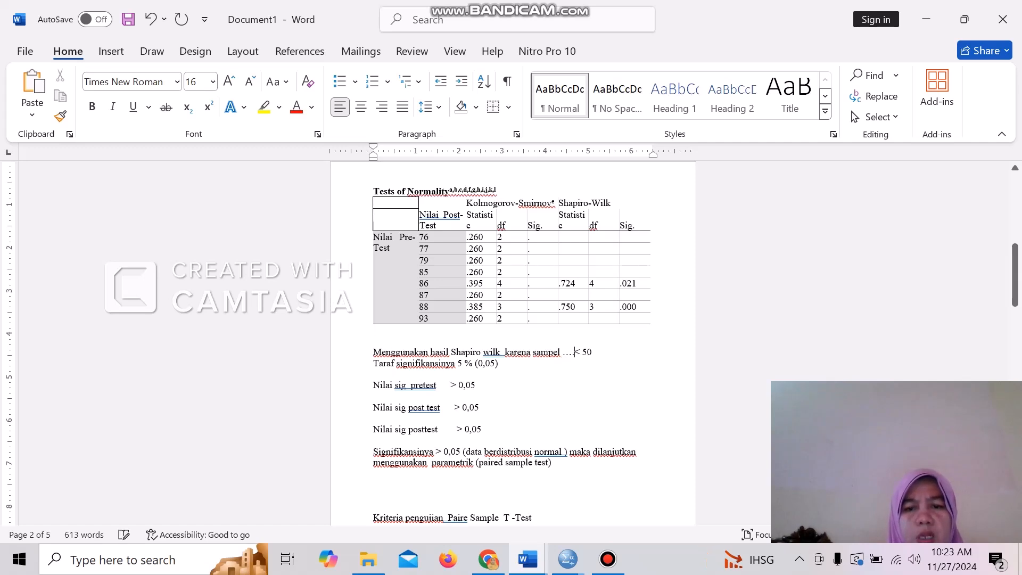
key(BackSpace)
key(BackSpace)
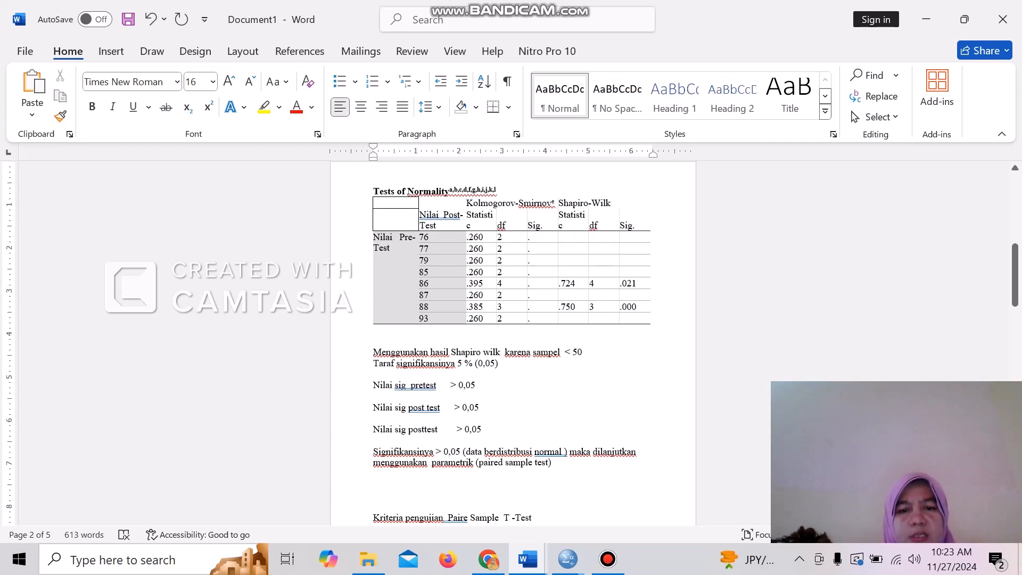
text(0,00)
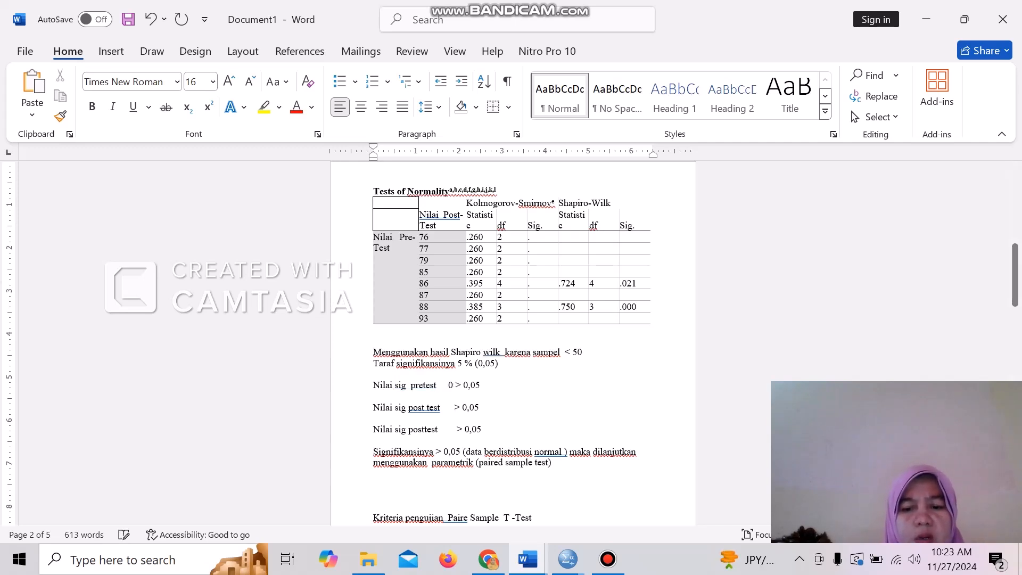
text(0)
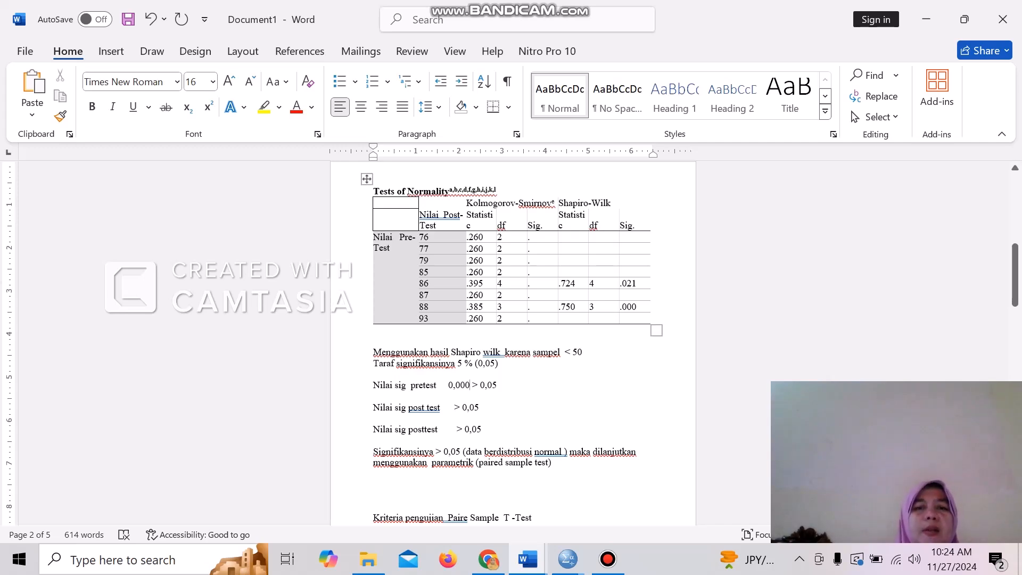
Switch to the SPSS Output2 viewer and close it
mouse_move(567, 559)
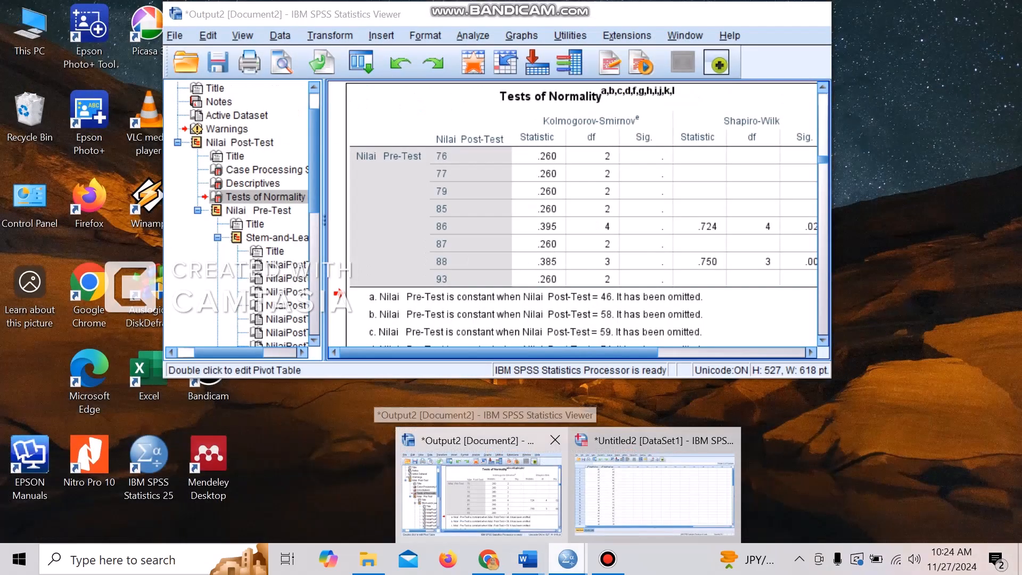
click(481, 490)
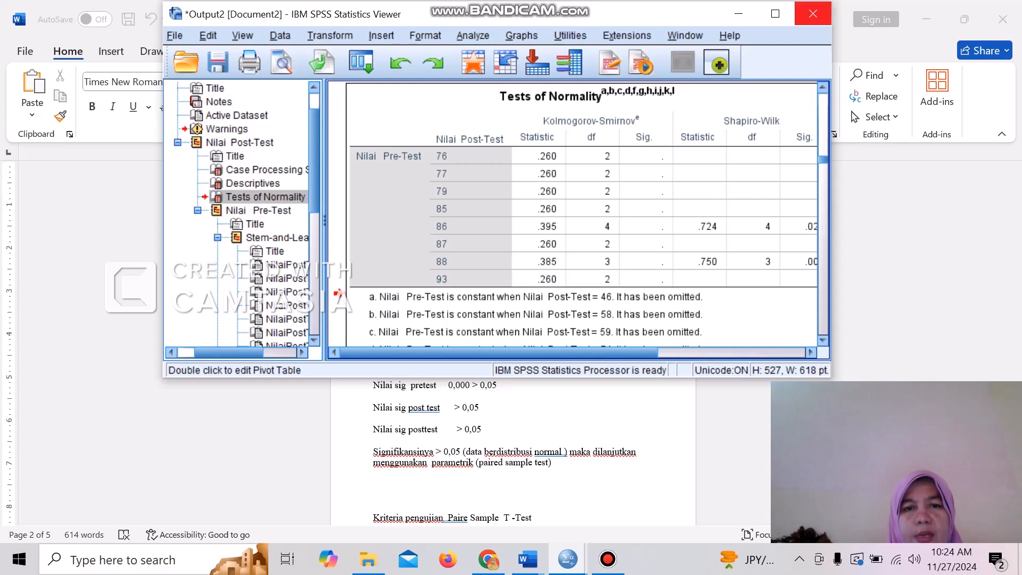
click(813, 13)
click(496, 220)
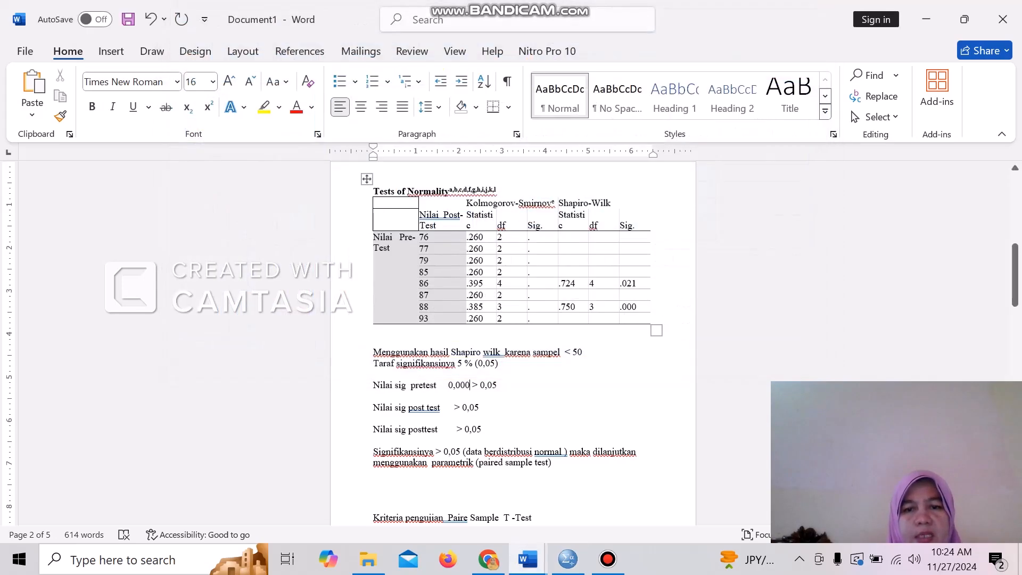
Switch to the SPSS Data Editor and run a Paired-Samples T Test pairing Nilai Pre-Test with Nilai Post-Test
click(568, 559)
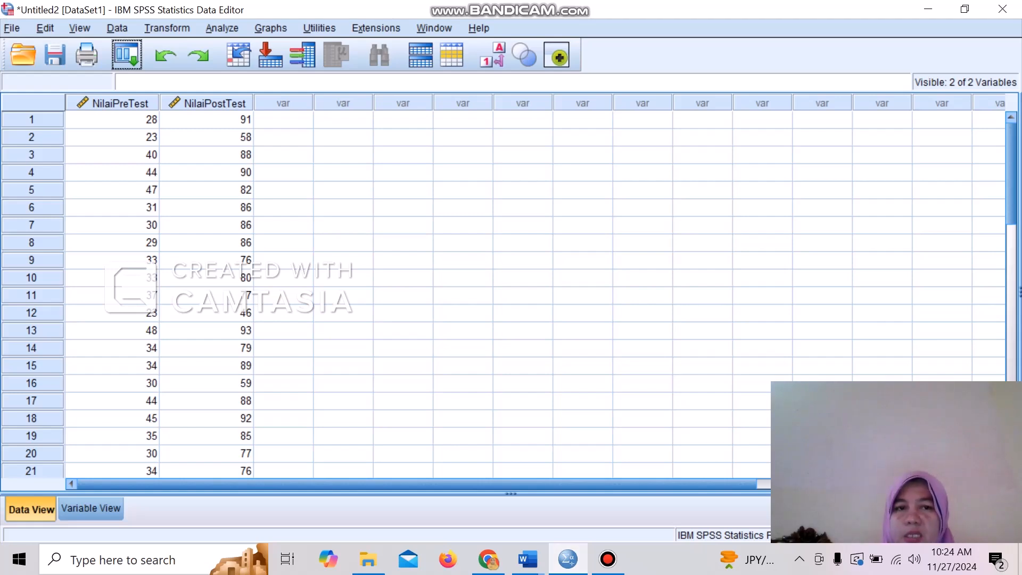
click(222, 28)
mouse_move(241, 48)
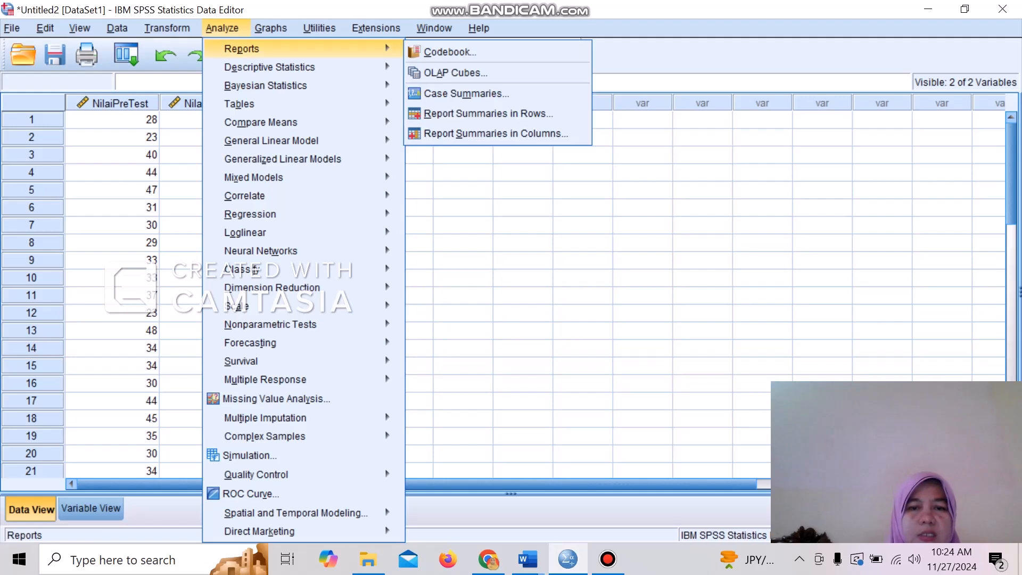
mouse_move(261, 122)
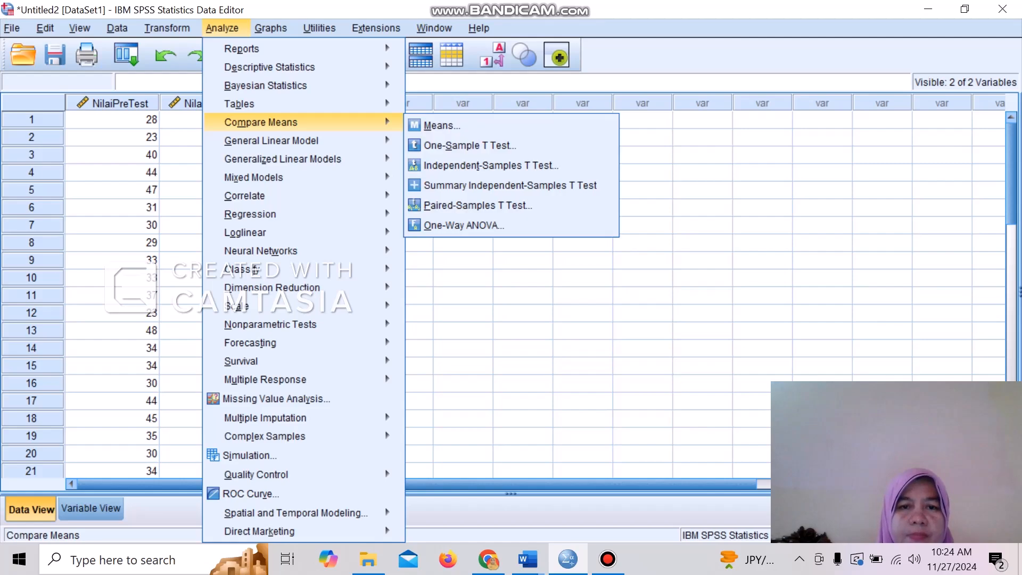
mouse_move(272, 140)
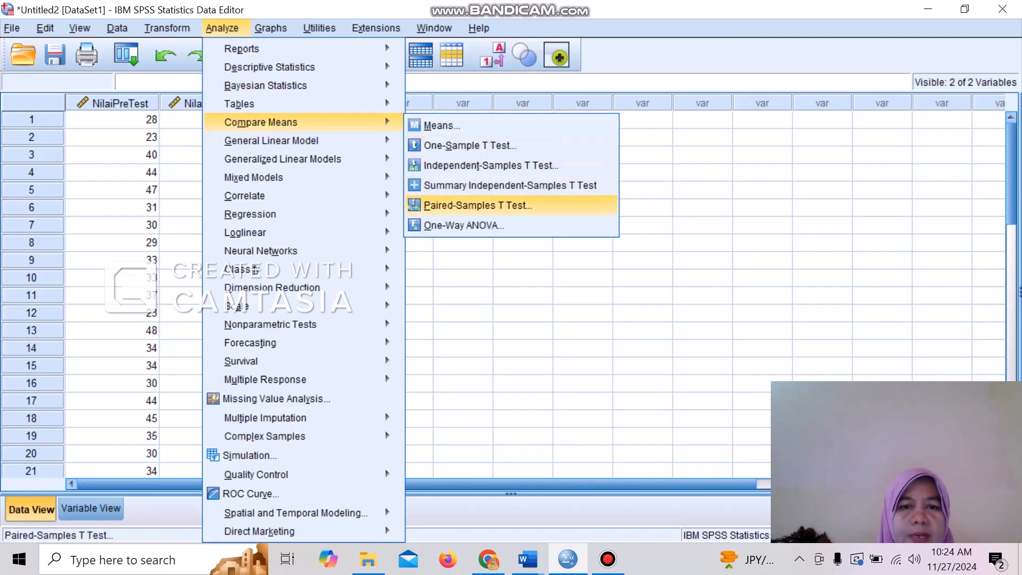
click(469, 203)
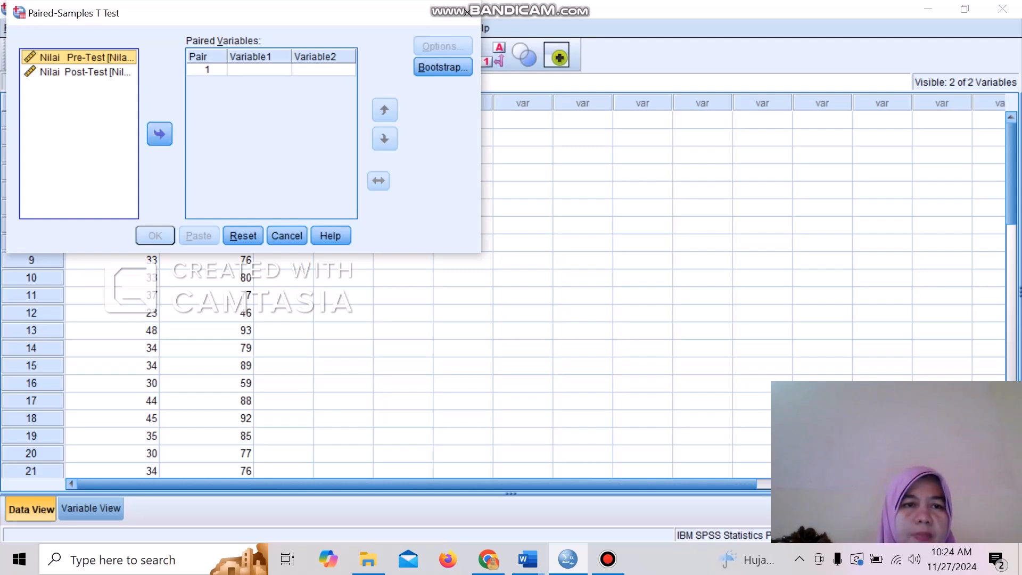
click(160, 134)
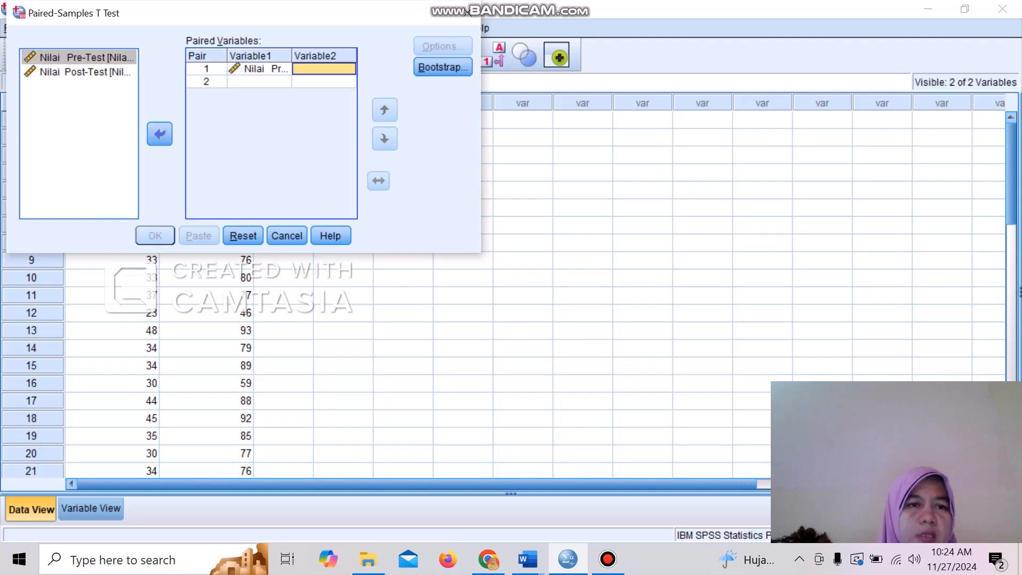
click(85, 71)
click(159, 133)
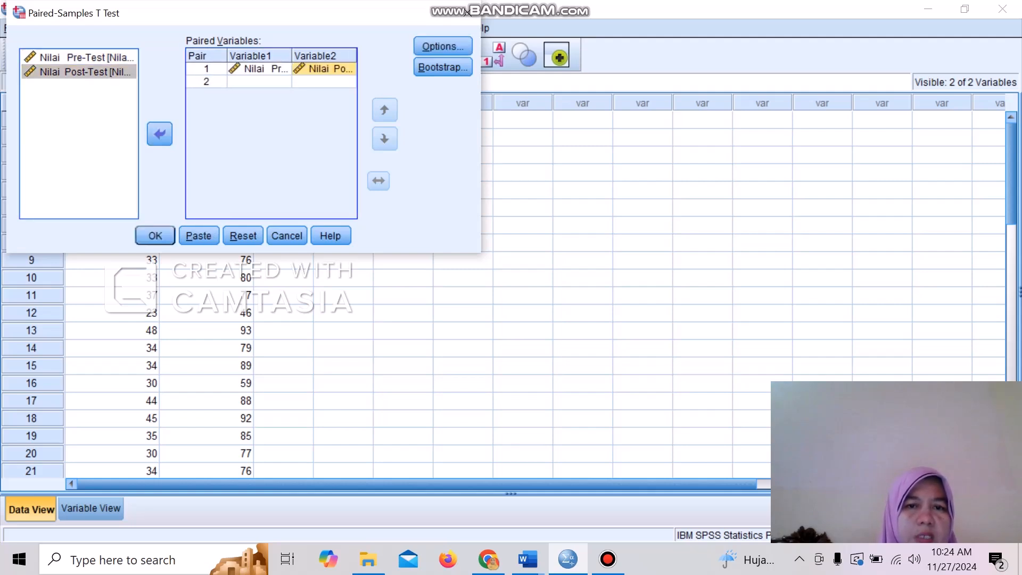
click(154, 236)
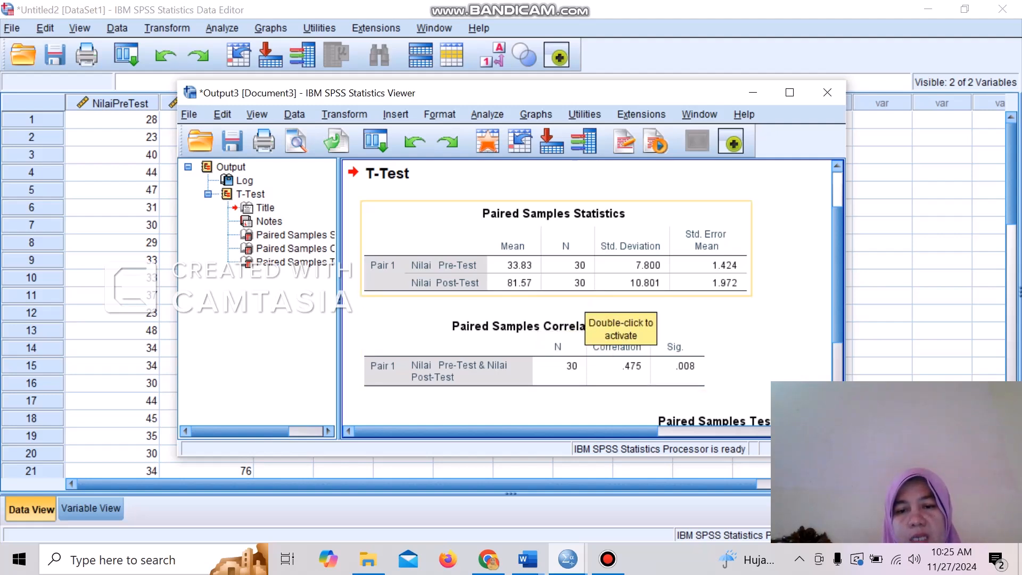
Copy the Paired Samples Statistics table from the SPSS output and paste it into Word's Document1 above the "Kriteria pengujian" heading
right_click(584, 267)
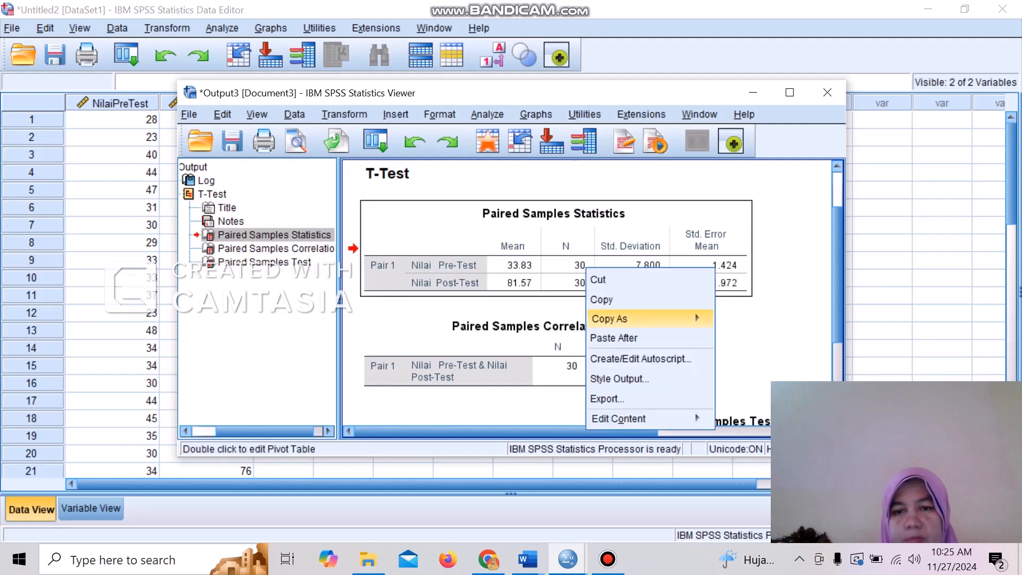
click(599, 297)
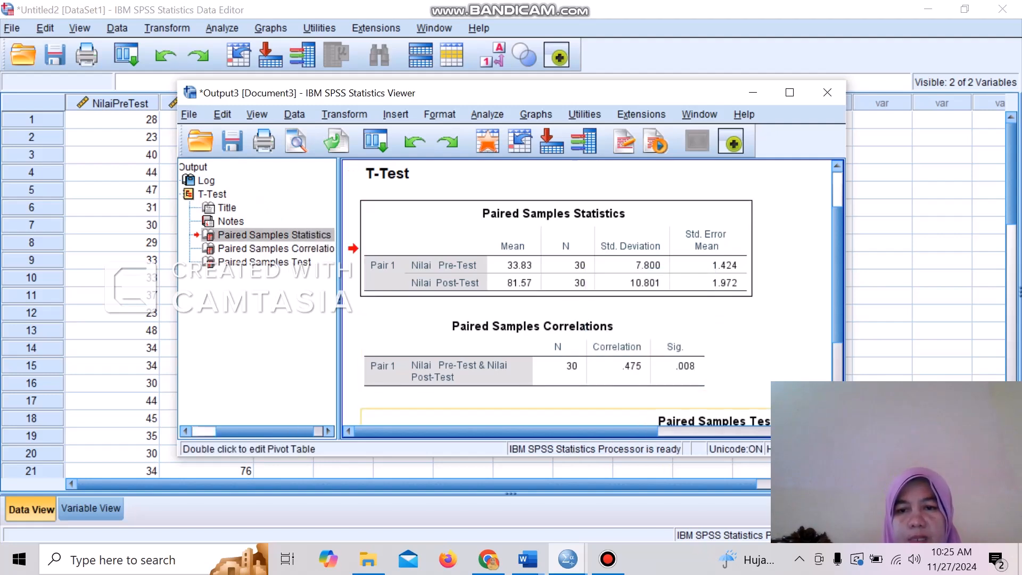
mouse_move(527, 558)
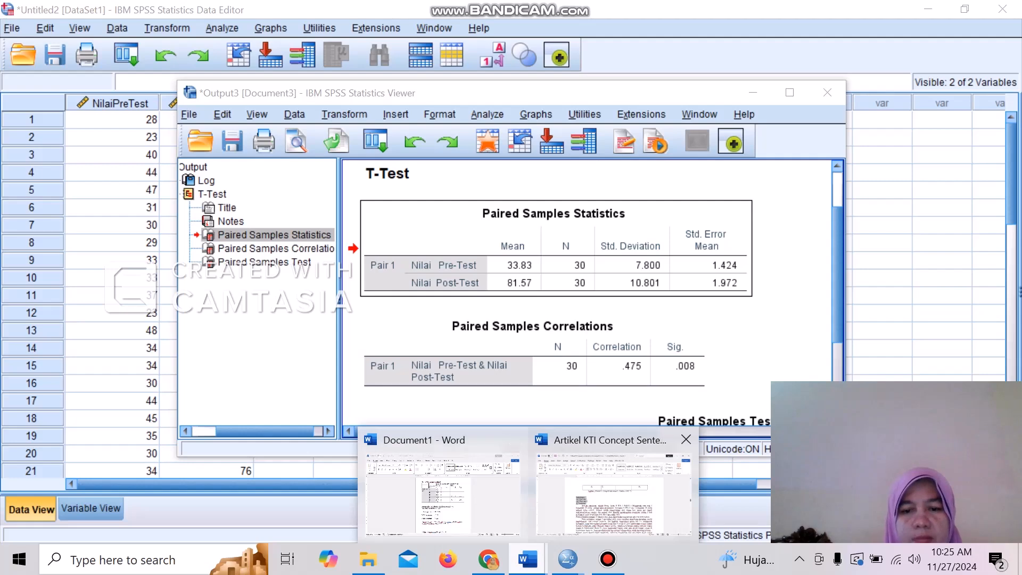
click(616, 492)
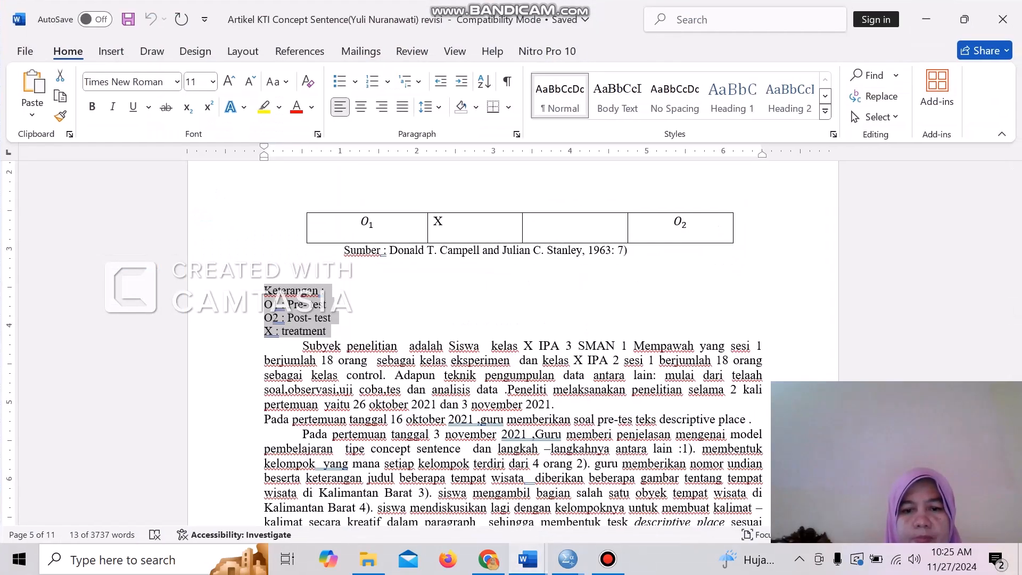
mouse_move(527, 559)
click(447, 516)
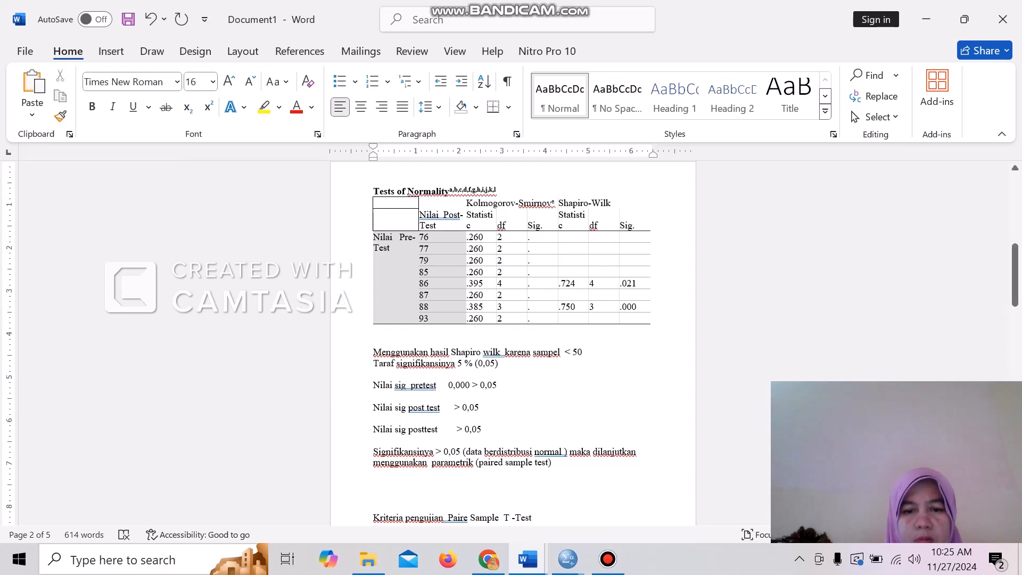
drag(1015, 271, 1015, 294)
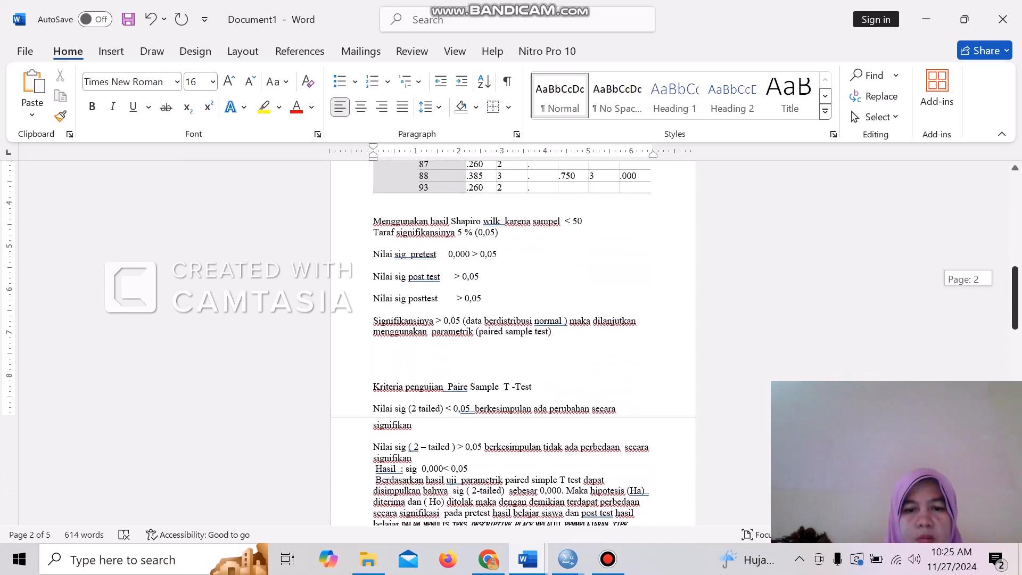
click(373, 353)
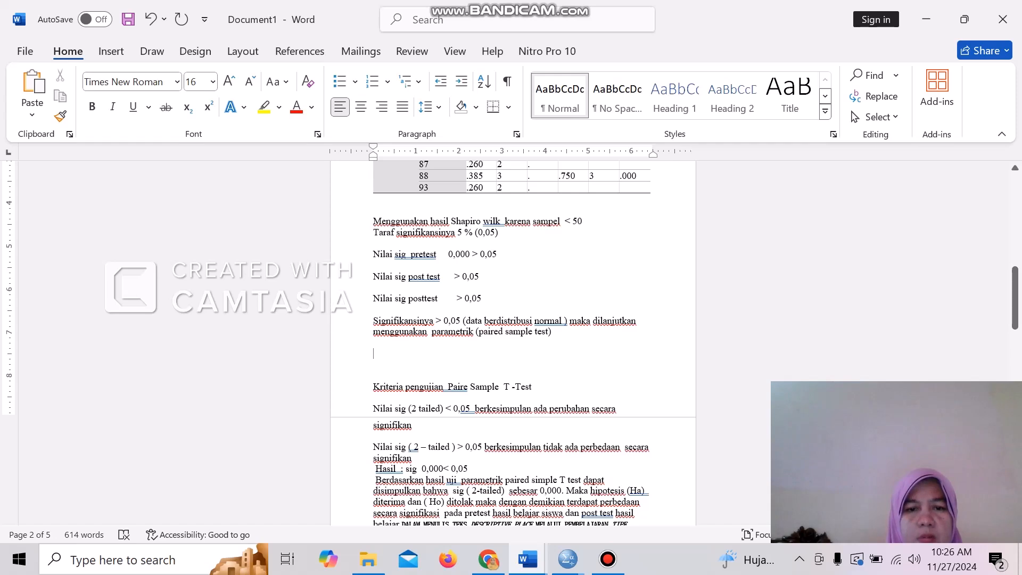
key(ctrl+v)
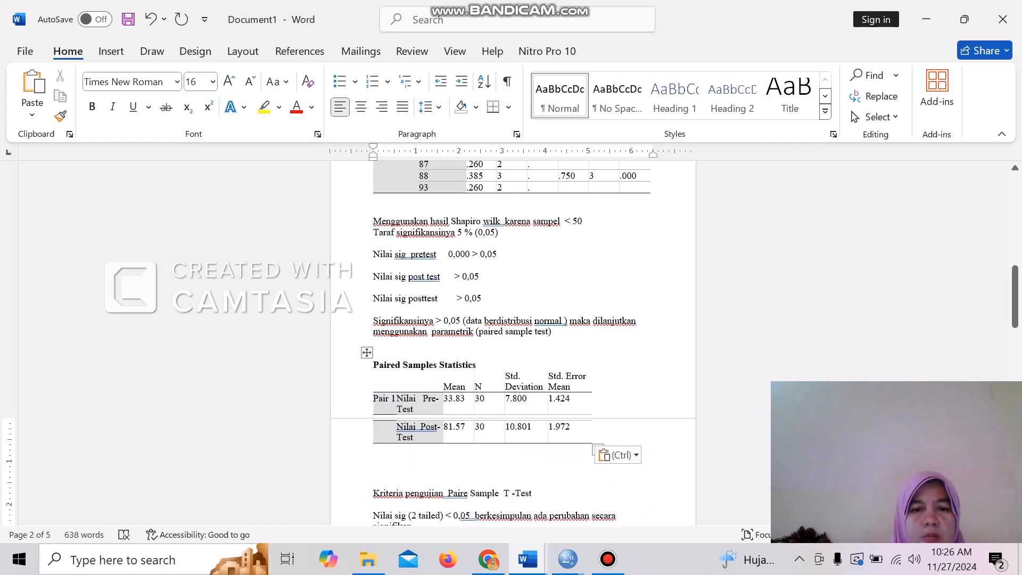
Insert five blank lines above the Paired Samples Statistics table to push it onto the next page
key(Return)
key(Return)
key(Return)
key(Return)
key(Return)
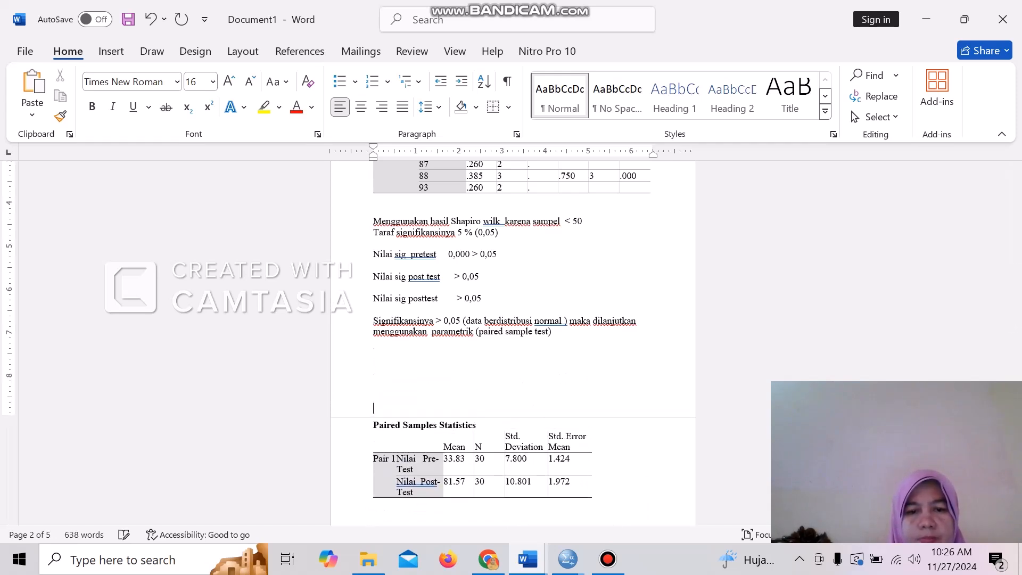
Delete the pasted Paired Samples Statistics table from the report
scroll(513, 341, down, 5)
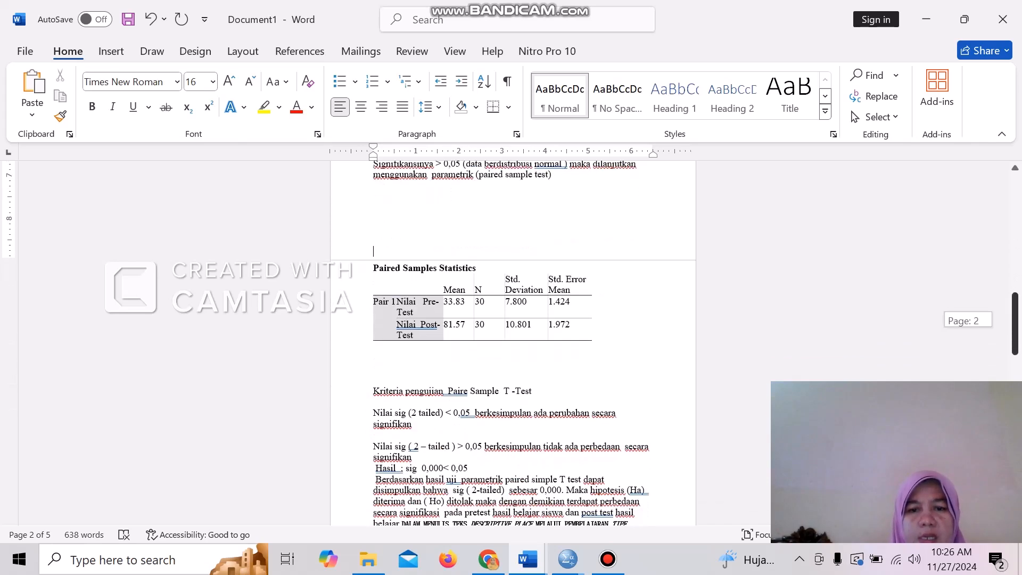
scroll(512, 340, down, 2)
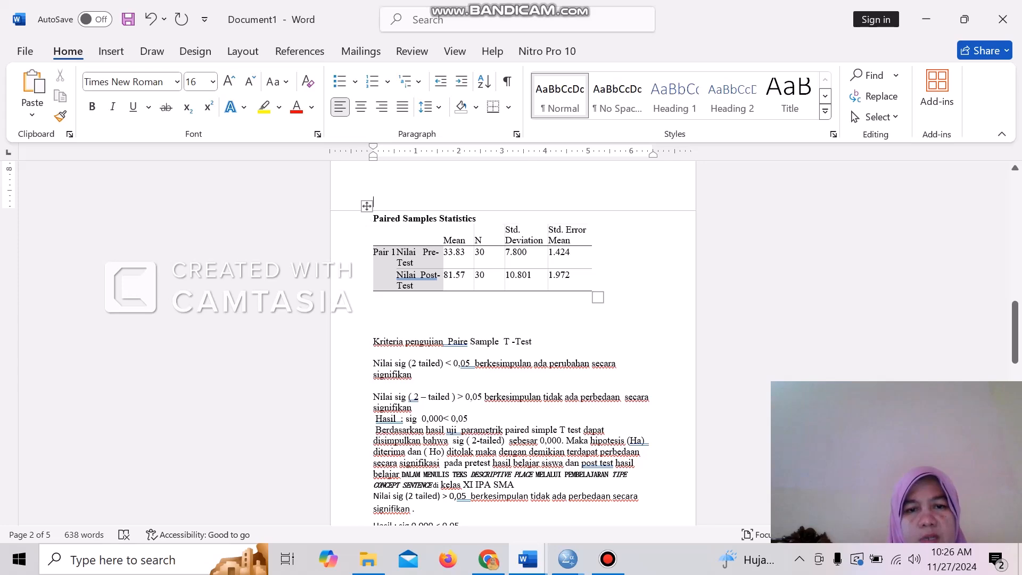
drag(375, 218, 585, 287)
key(BackSpace)
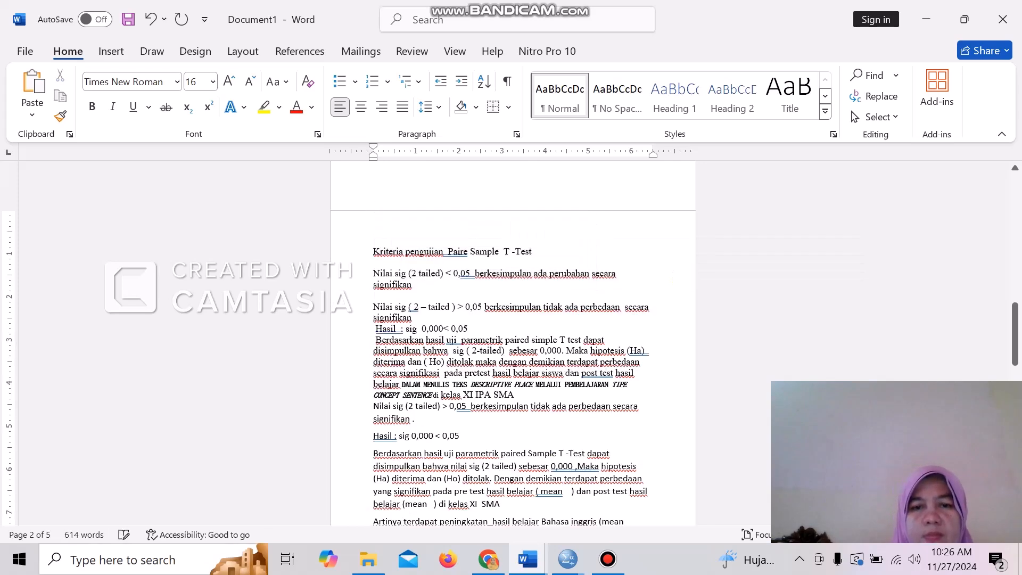
Switch to the SPSS Output3 viewer and copy the Paired Samples Test table
click(568, 559)
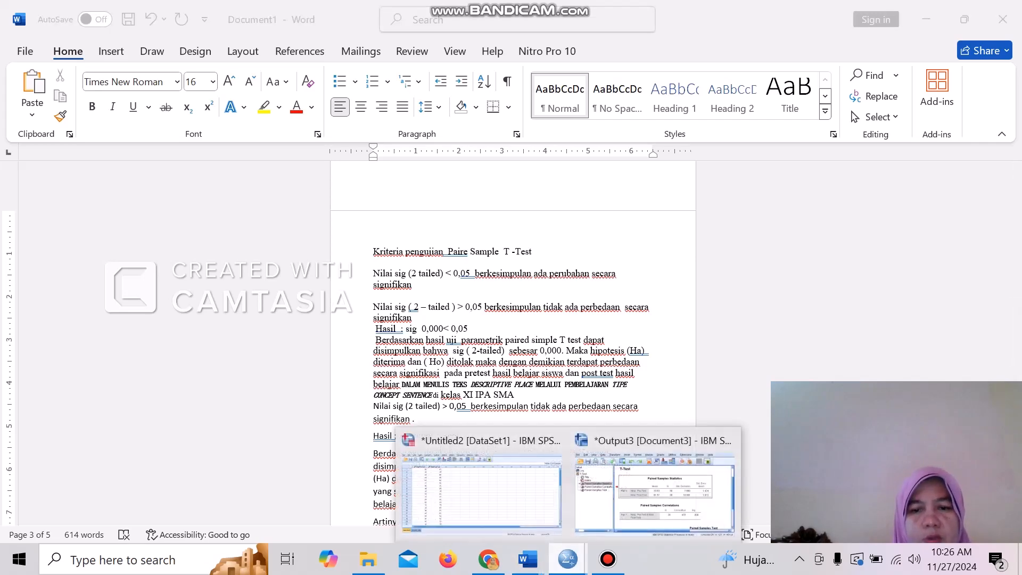
click(655, 490)
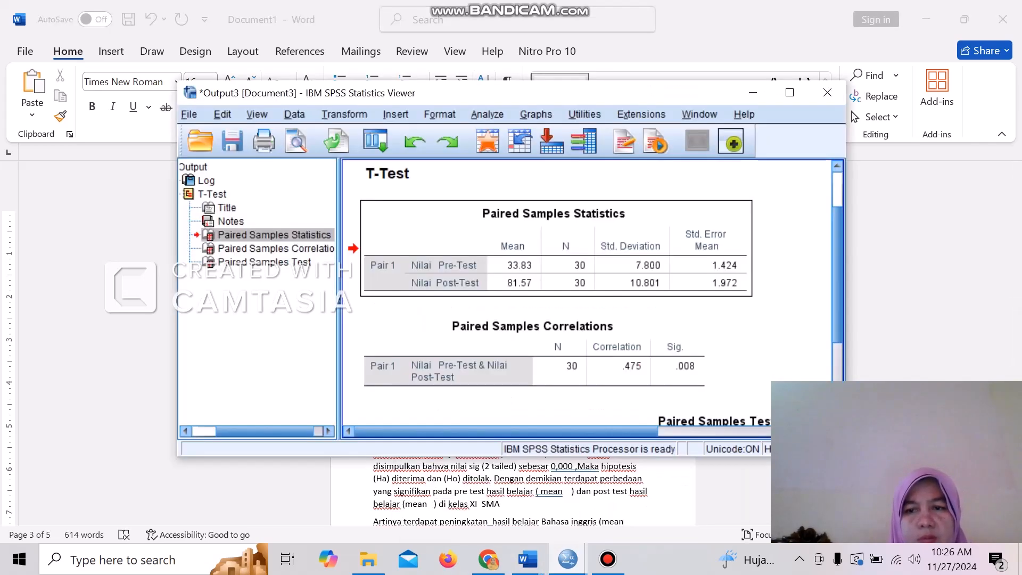
scroll(594, 292, down, 2)
scroll(585, 293, down, 3)
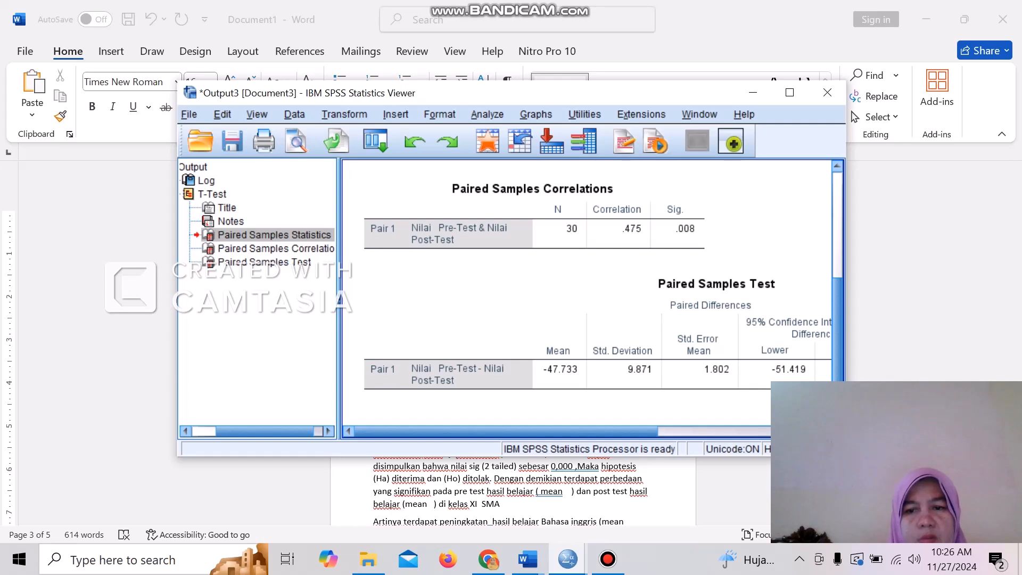
drag(574, 431, 676, 431)
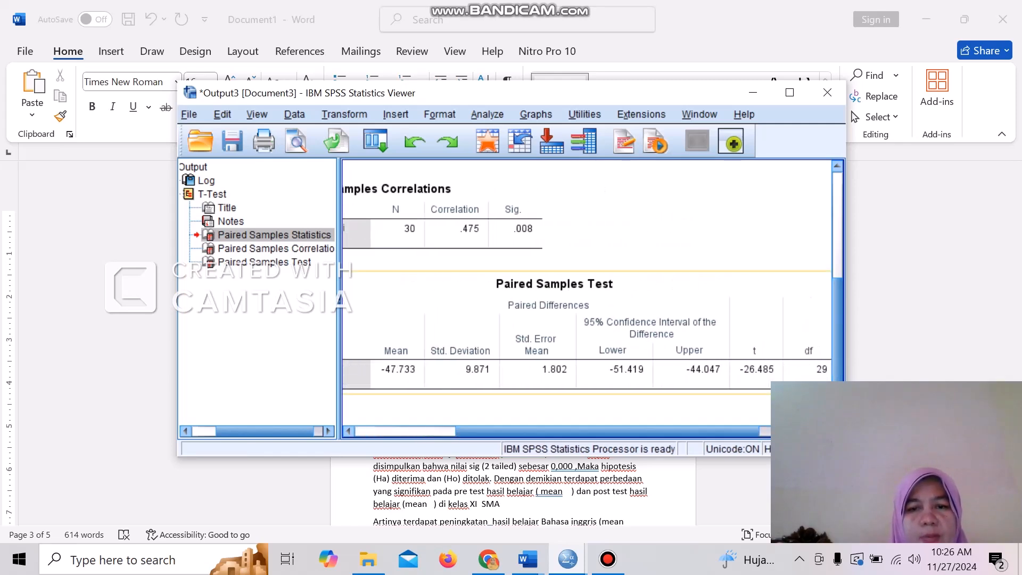
click(612, 314)
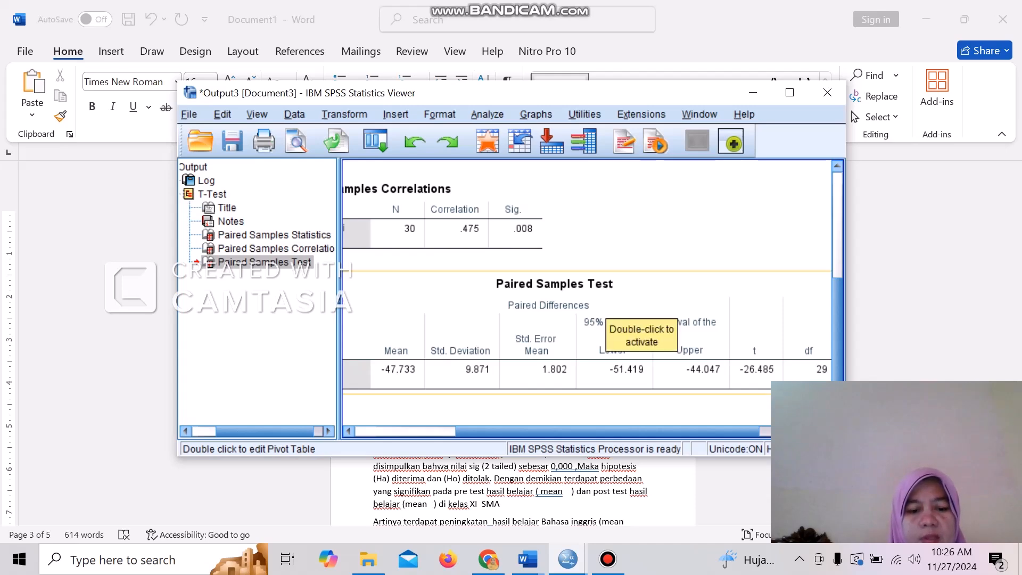
Switch to Document1 in Word and paste the Paired Samples Test table above the "Kriteria pengujian" heading
click(528, 559)
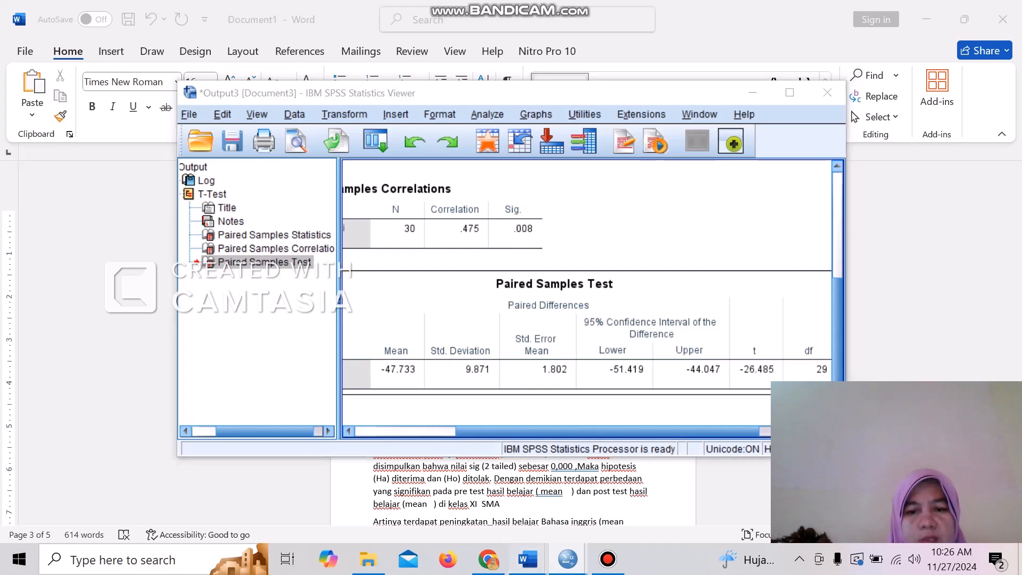
click(607, 479)
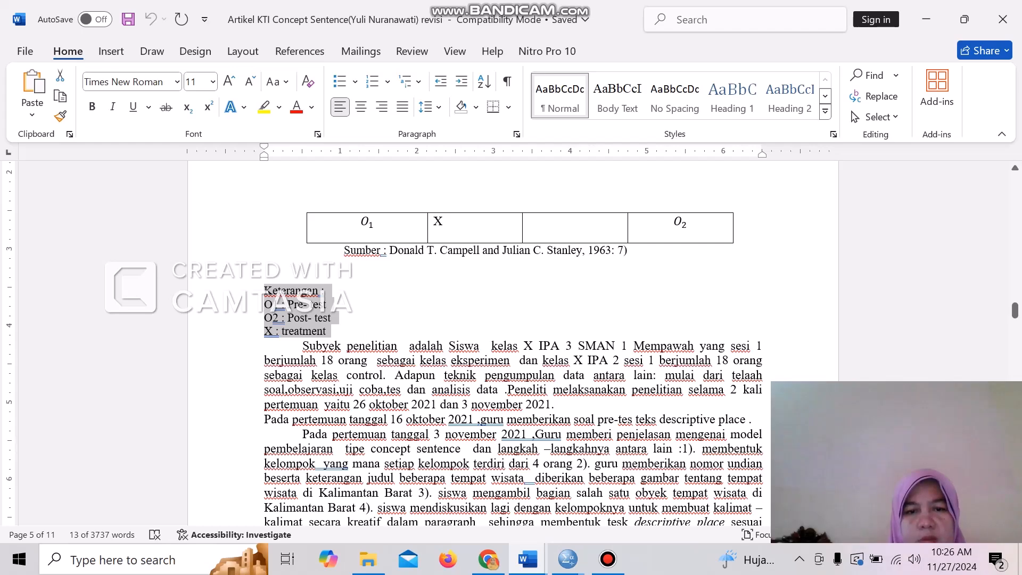
click(528, 559)
click(445, 478)
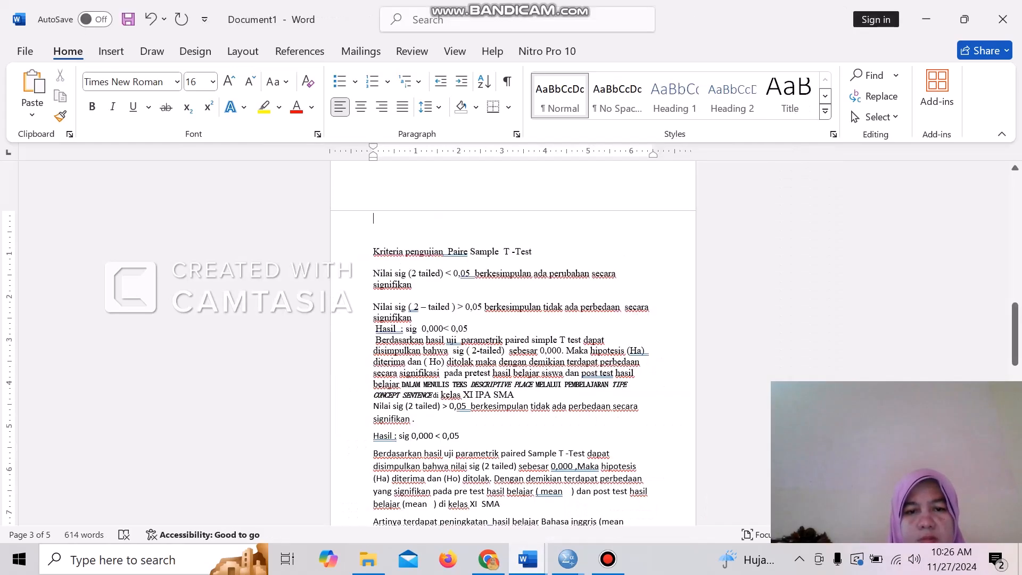
key(ctrl+v)
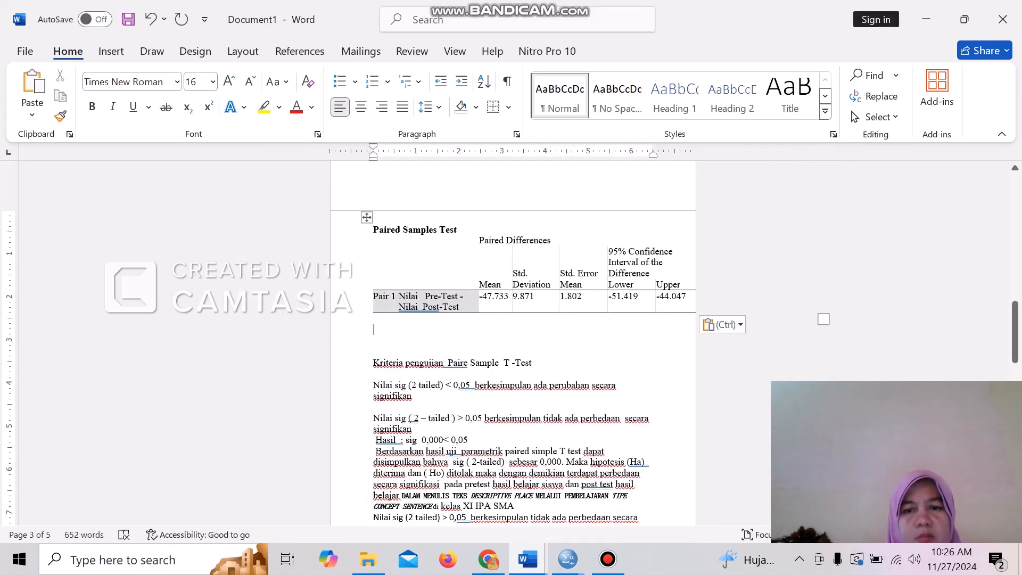
Move the Paired Samples Test table sideways so it starts at the page's left edge
click(539, 297)
click(366, 218)
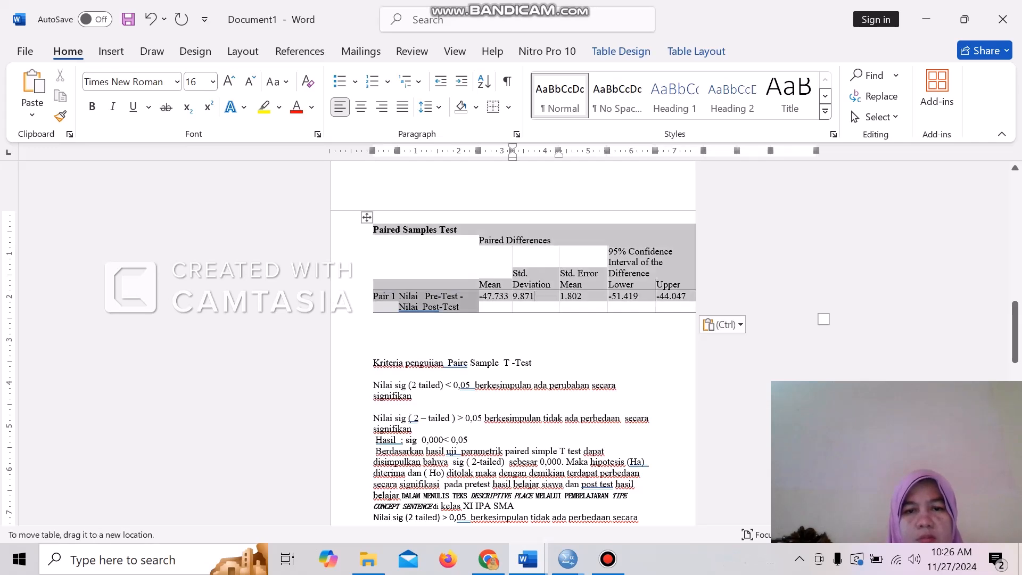
drag(367, 217, 324, 225)
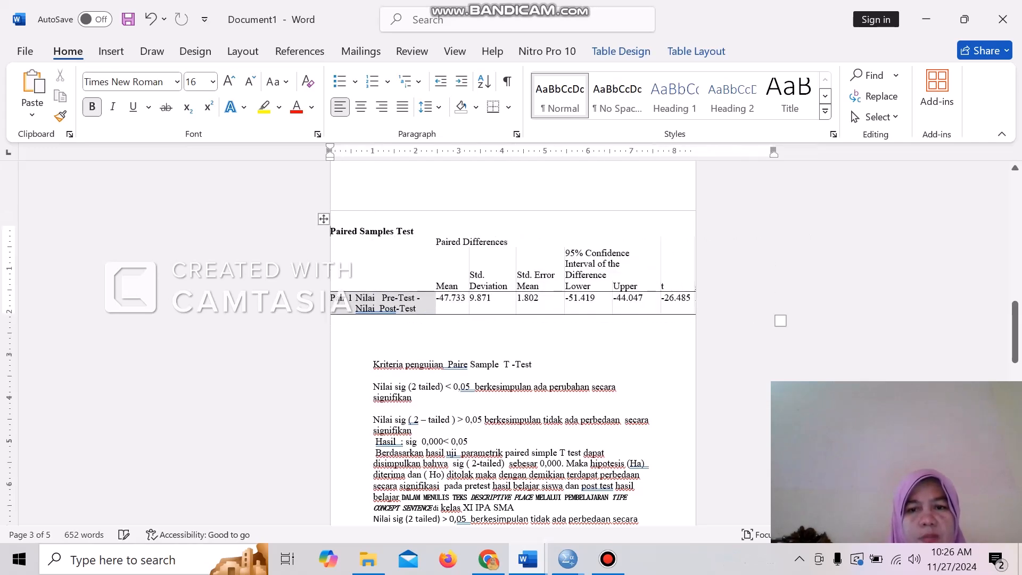
Try to narrow the Paired Samples Test table to the page's right edge, and undo the resize
drag(773, 302, 692, 302)
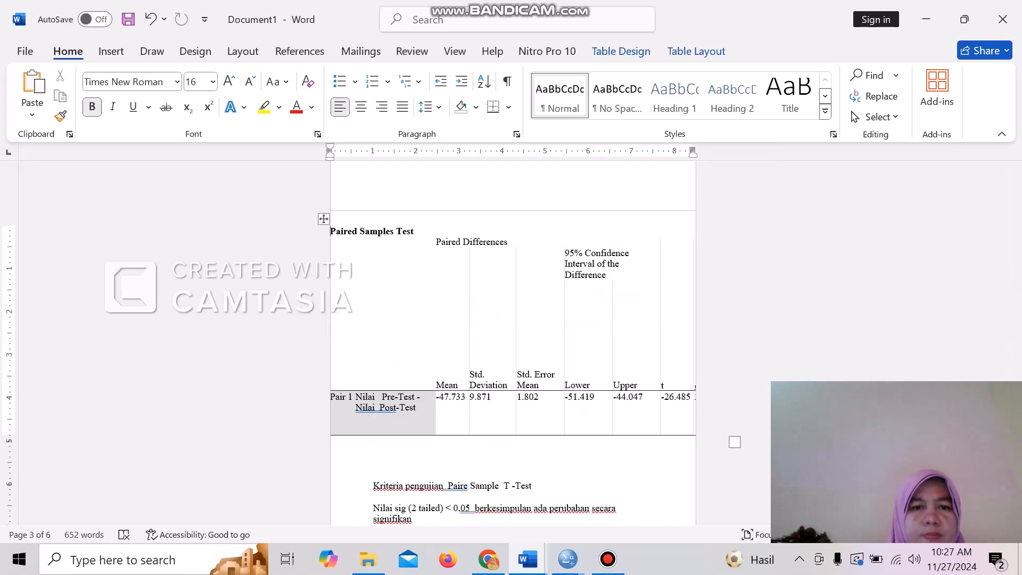
click(151, 19)
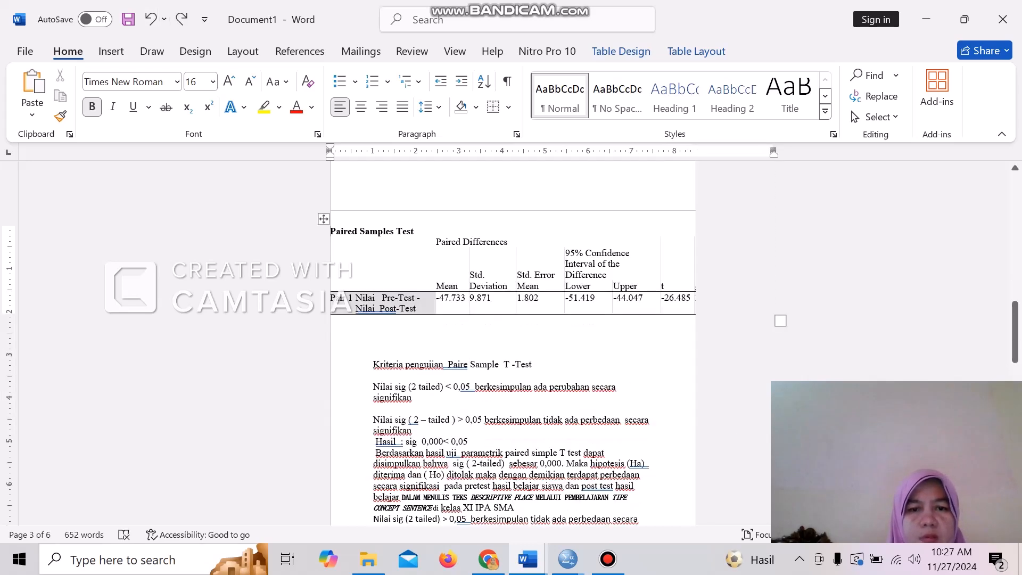
click(323, 219)
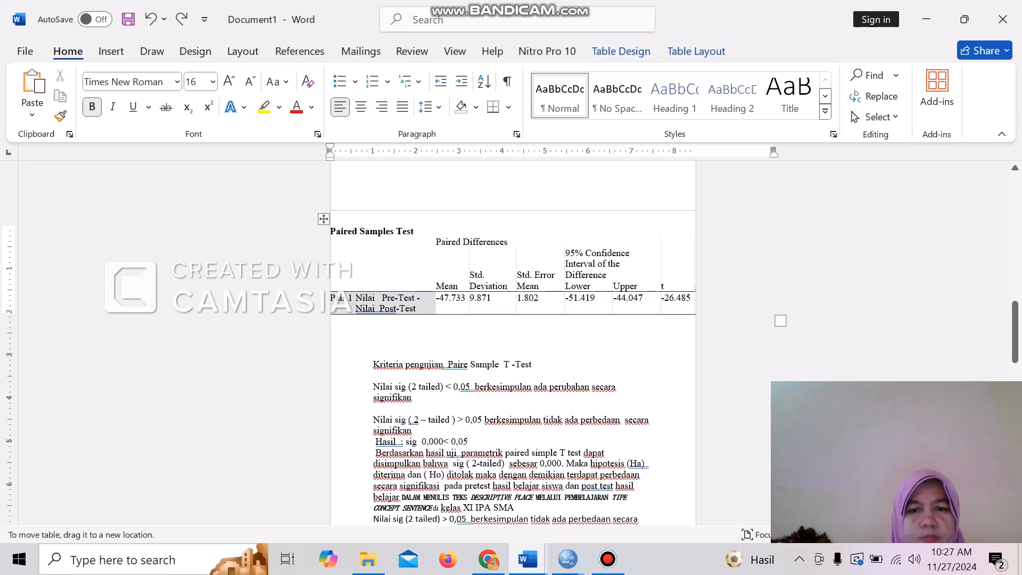
click(487, 274)
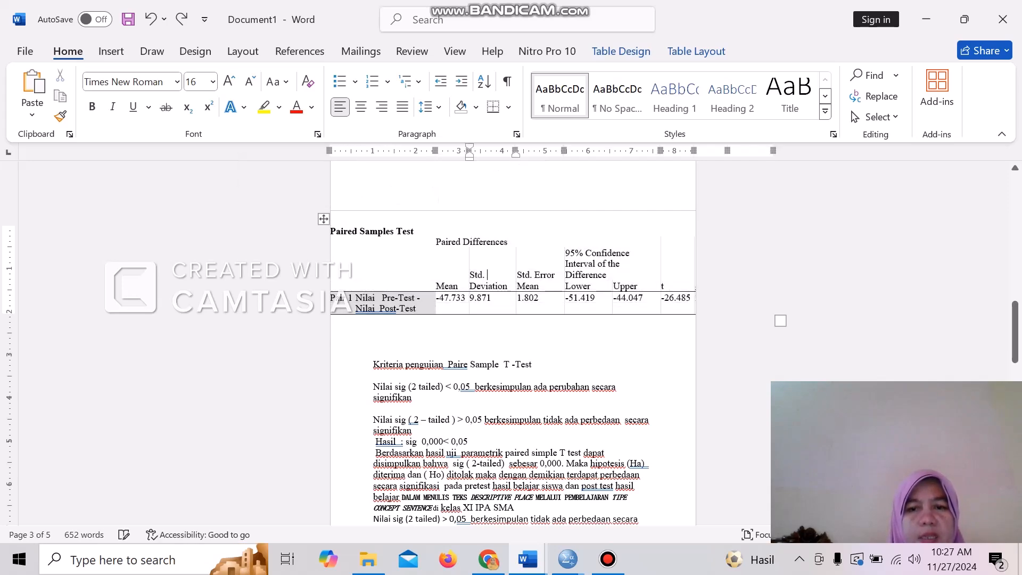
Switch to the SPSS Output3 viewer and examine the t, df and Sig. (2-tailed) columns of the Paired Samples Test table
click(568, 559)
click(654, 490)
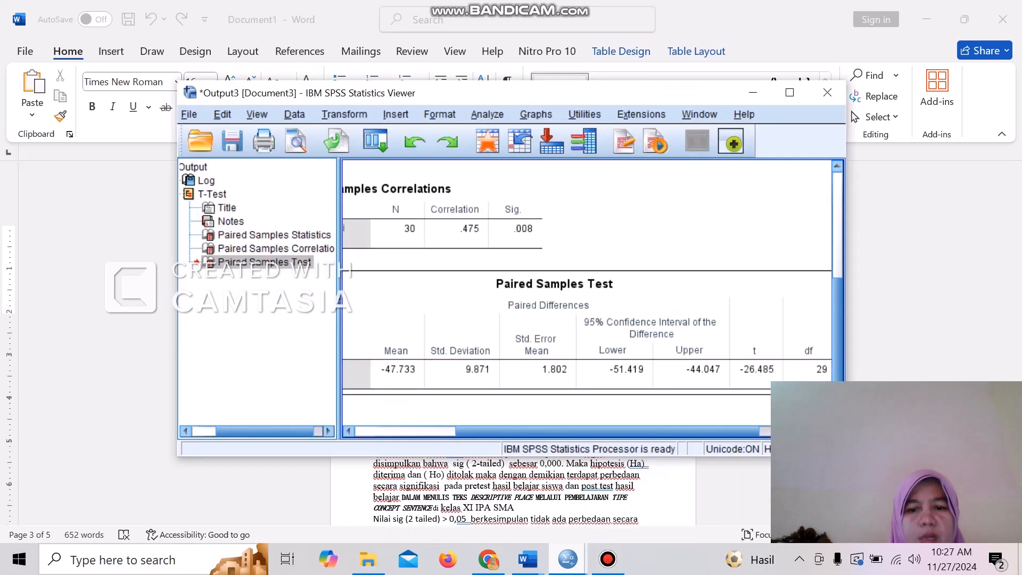
drag(628, 431, 689, 431)
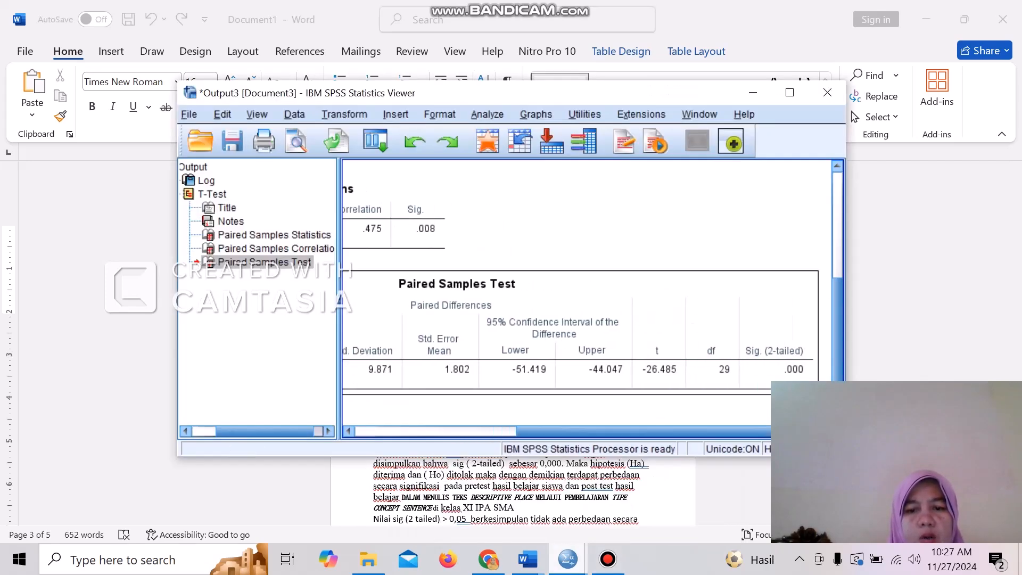
Return to Document1 in Word and read the Paired Sample T-Test criteria and conclusion beneath the table
click(527, 559)
click(513, 457)
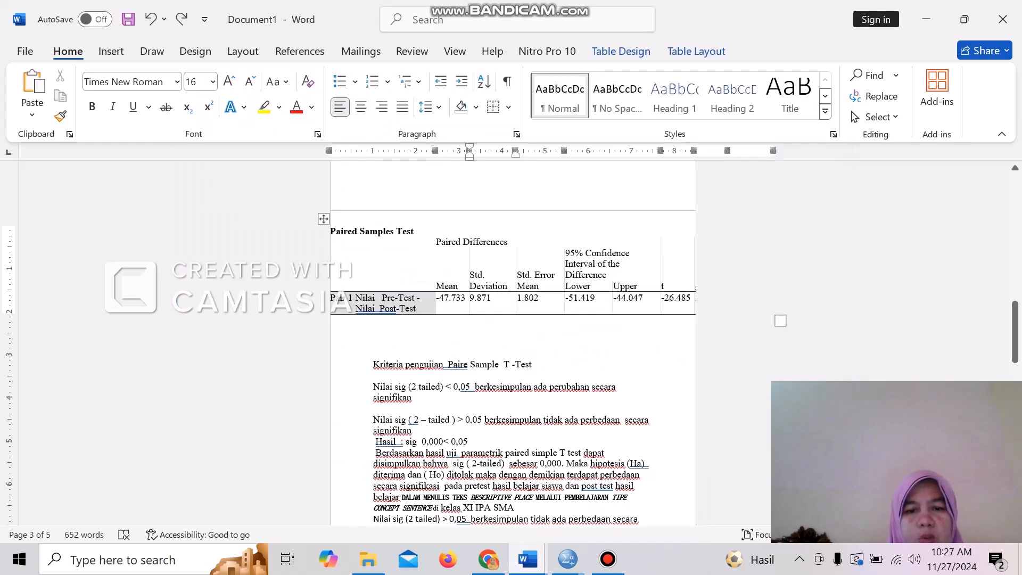
scroll(487, 214, down, 2)
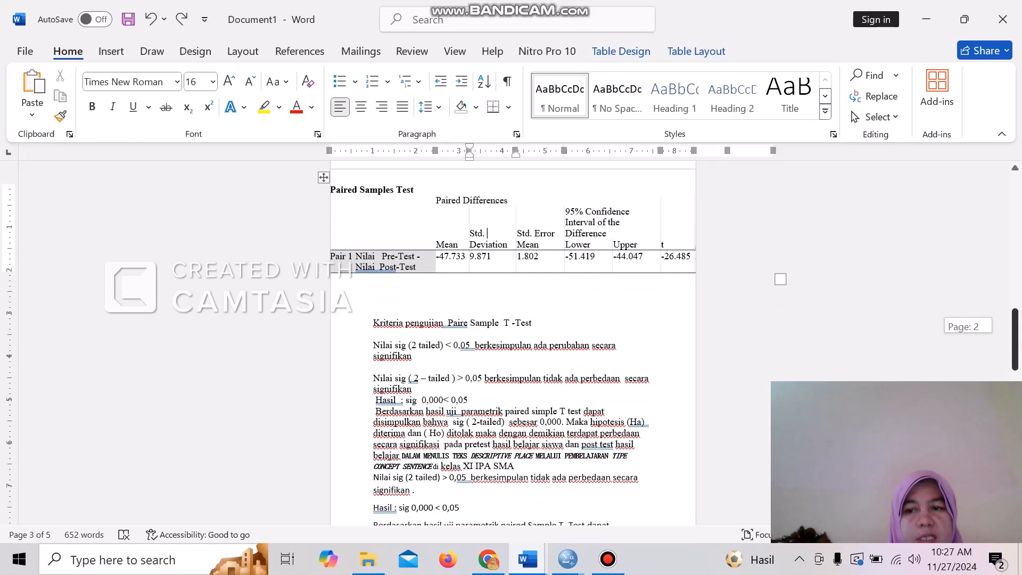
scroll(513, 341, down, 2)
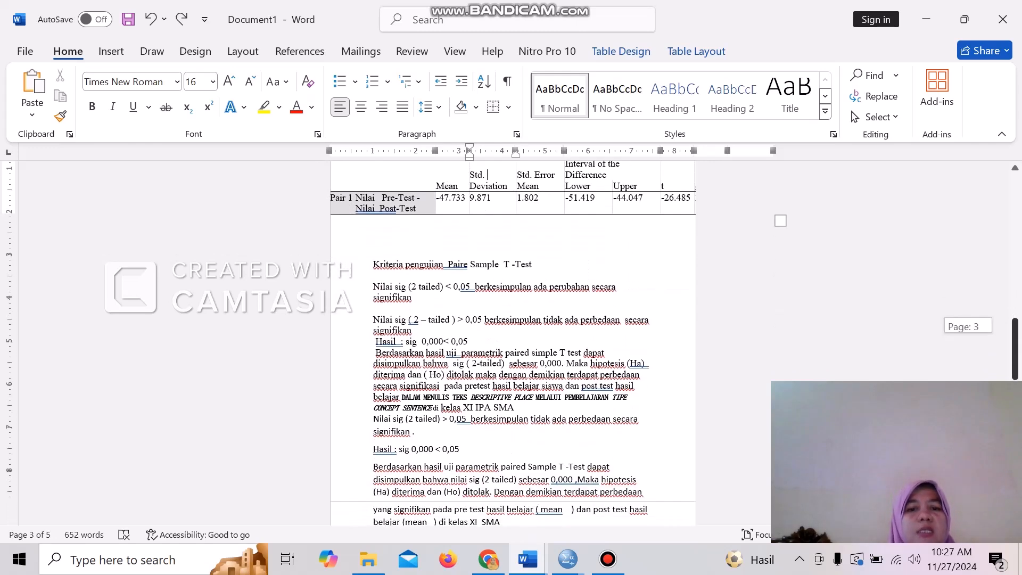
scroll(513, 341, down, 1)
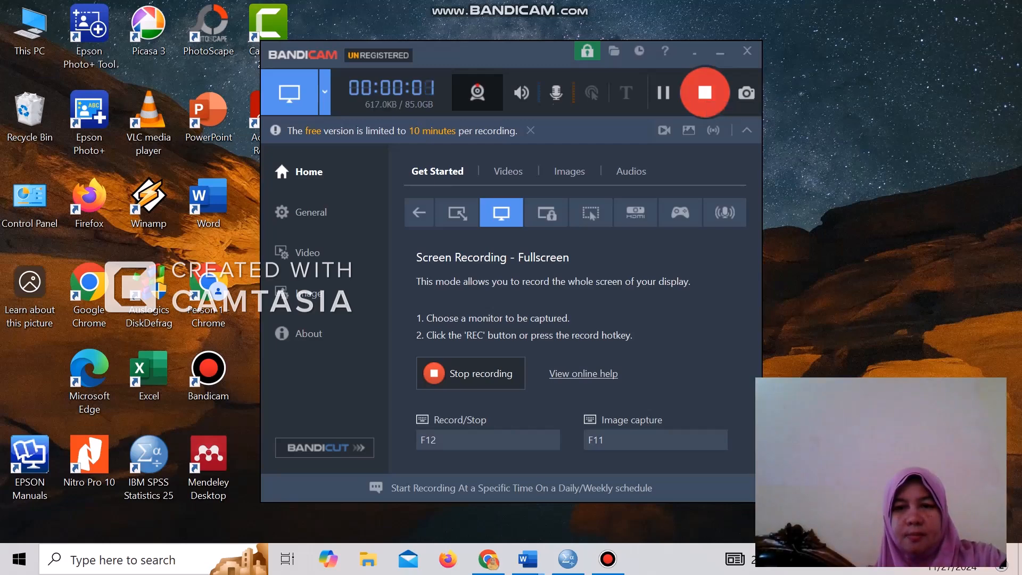
Switch to the SPSS Data Editor holding the NilaiPreTest and NilaiPostTest data
click(720, 52)
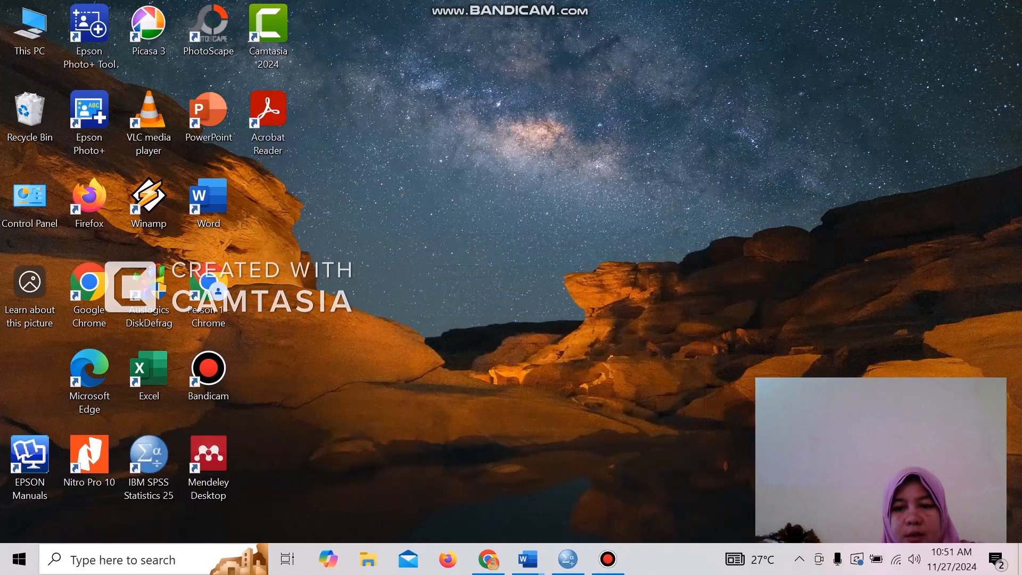
click(568, 559)
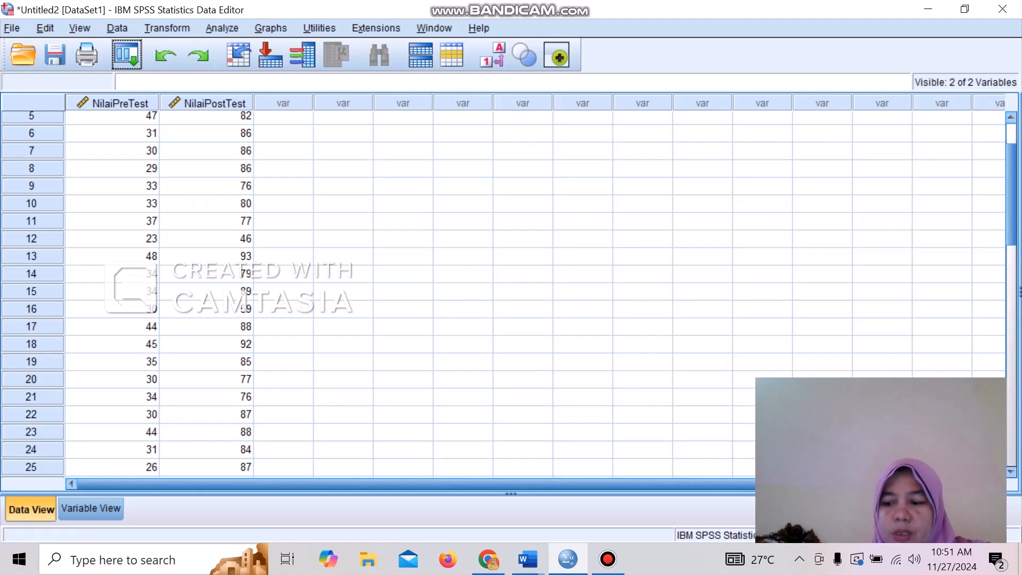
Start a Compute Variable transformation and name the target variable postkurangpre
click(166, 28)
click(204, 50)
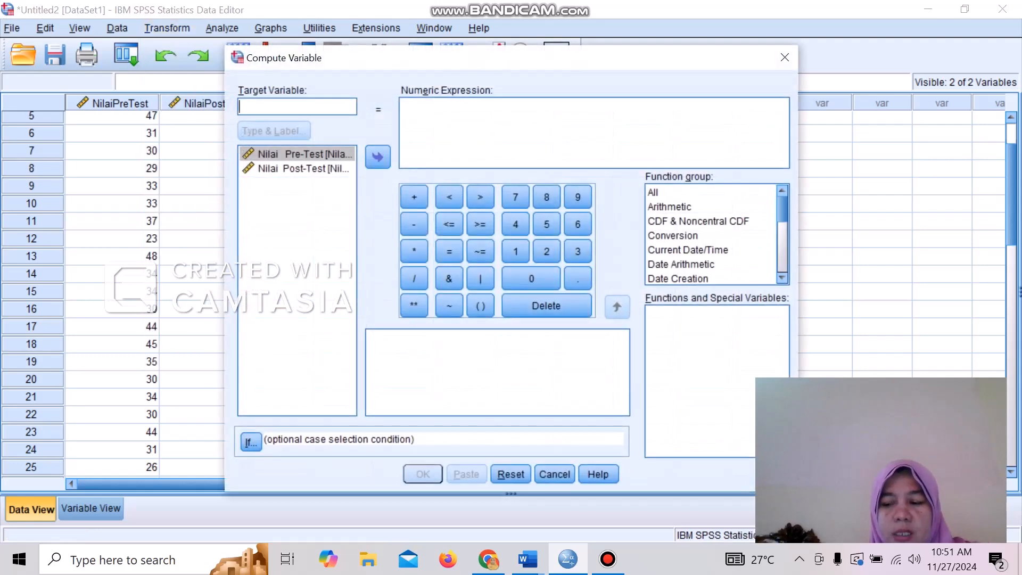
text(post)
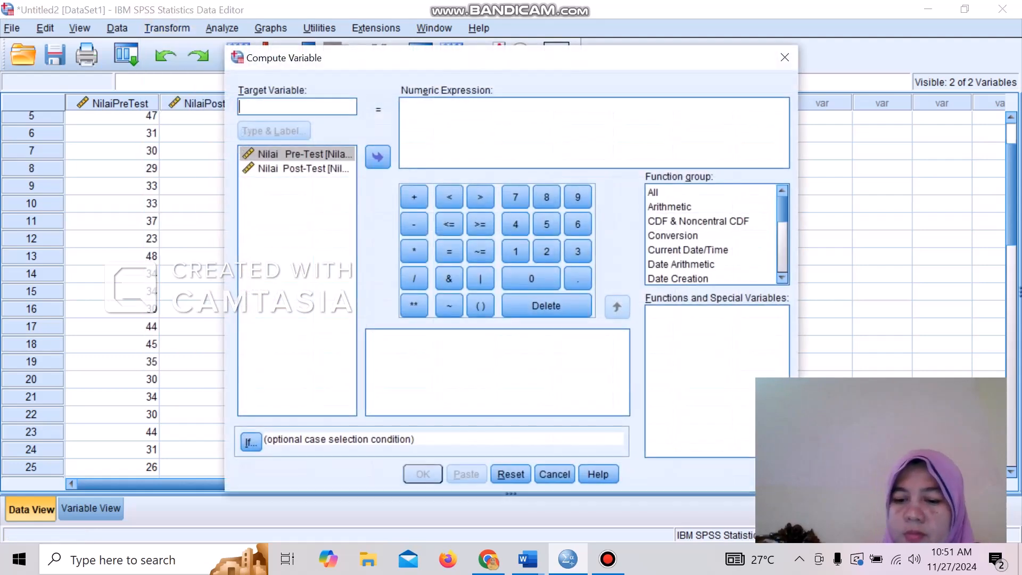
text(ku)
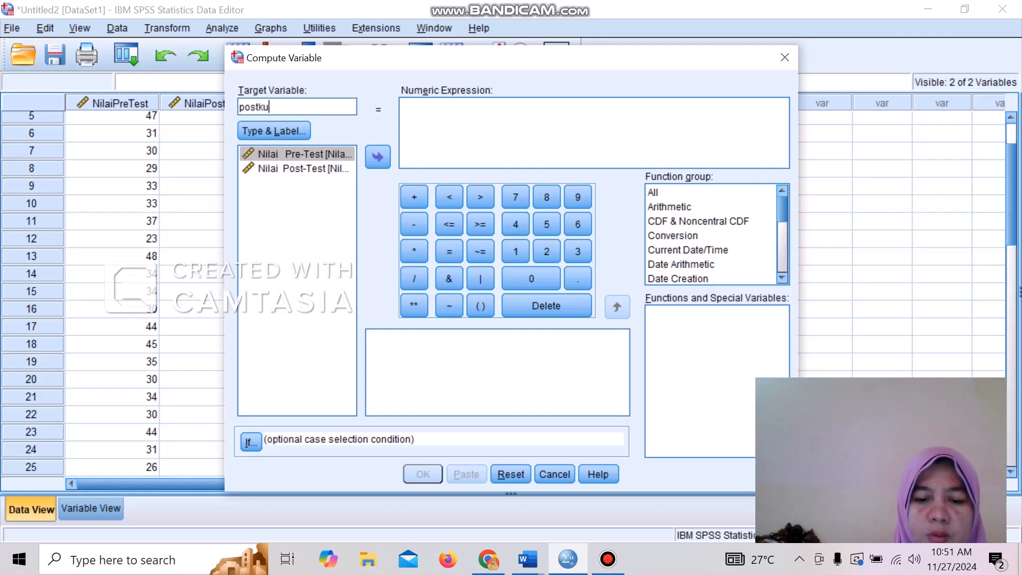
text(rangpre)
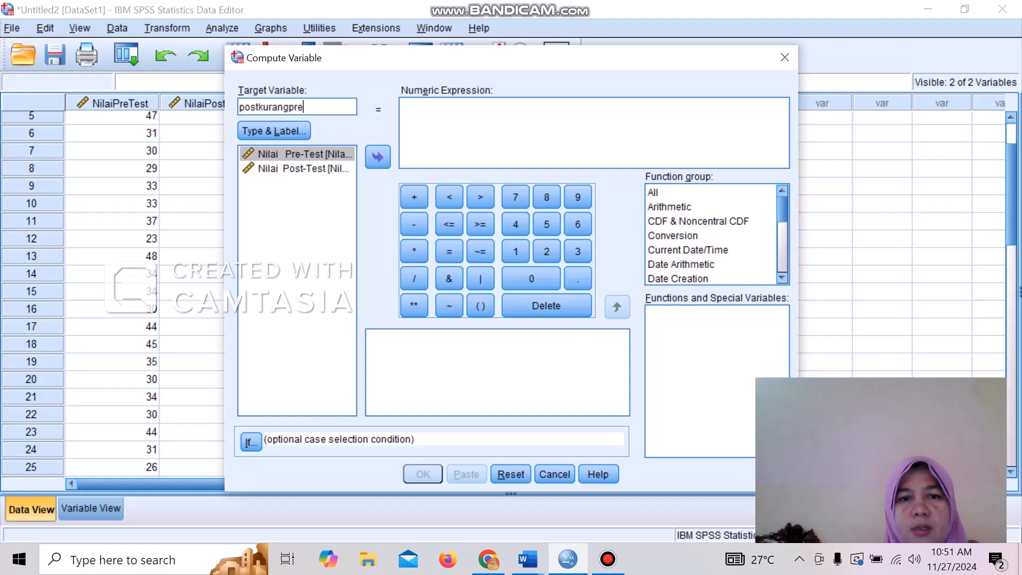
Define the numeric expression as NilaiPostTest - NilaiPreTest and run the computation of postkurangpre
click(303, 169)
click(378, 157)
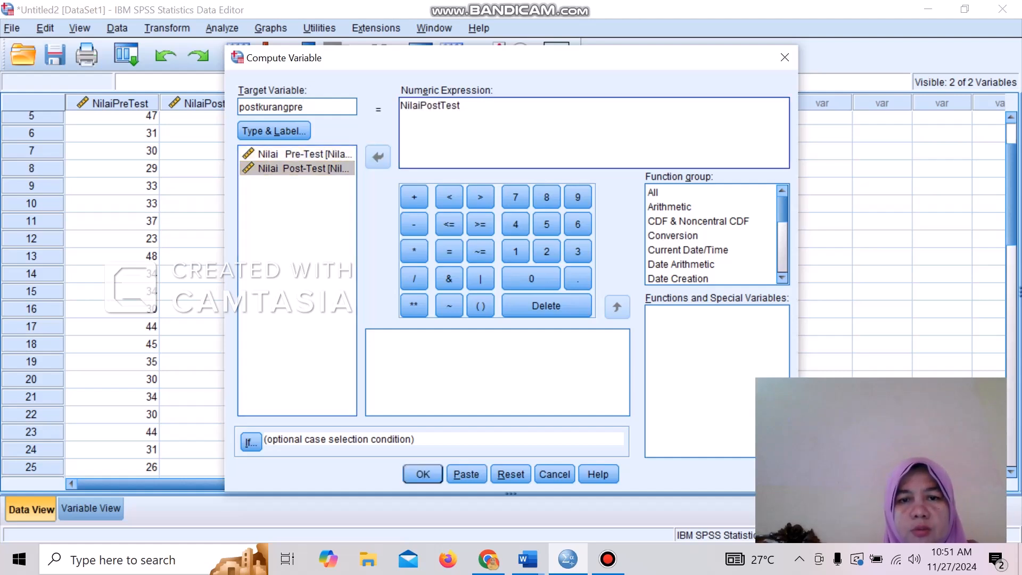
text(-)
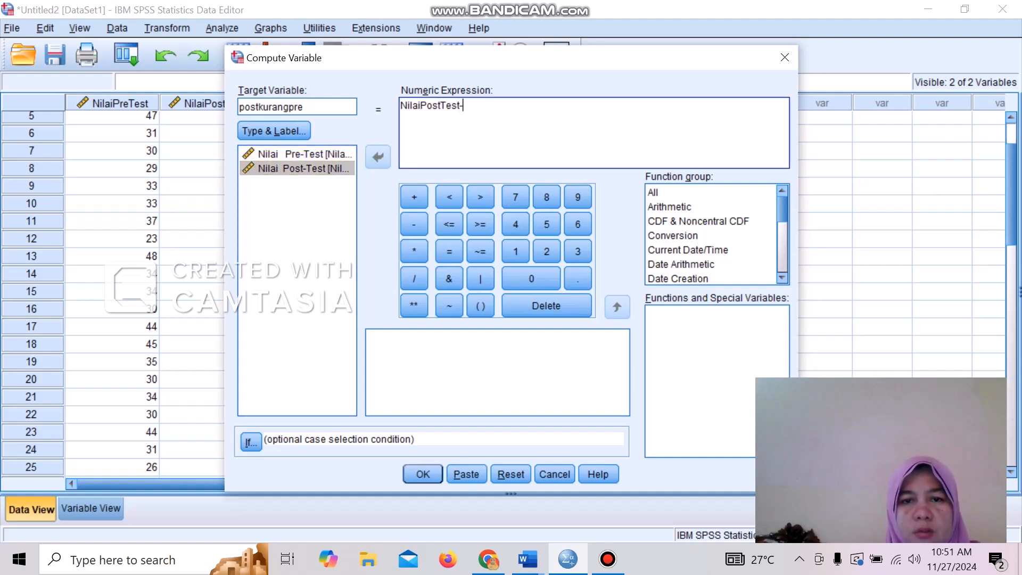
key(BackSpace)
click(414, 224)
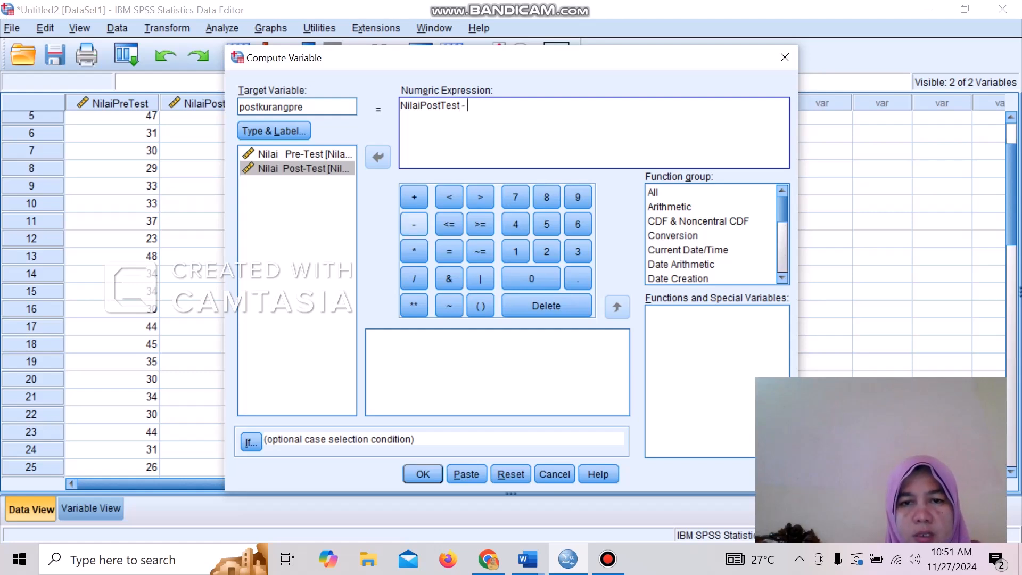
click(297, 154)
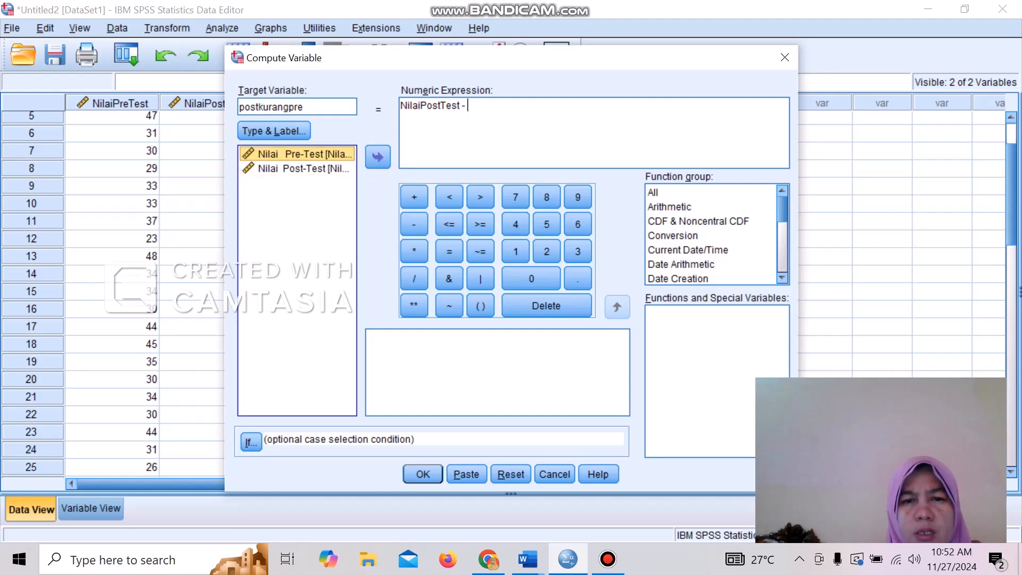
click(377, 157)
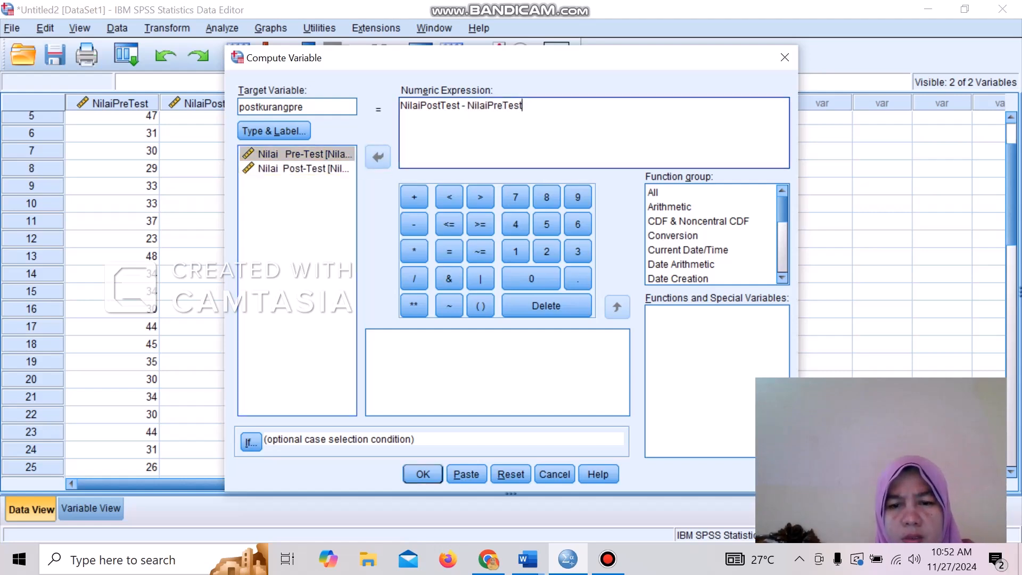
click(423, 473)
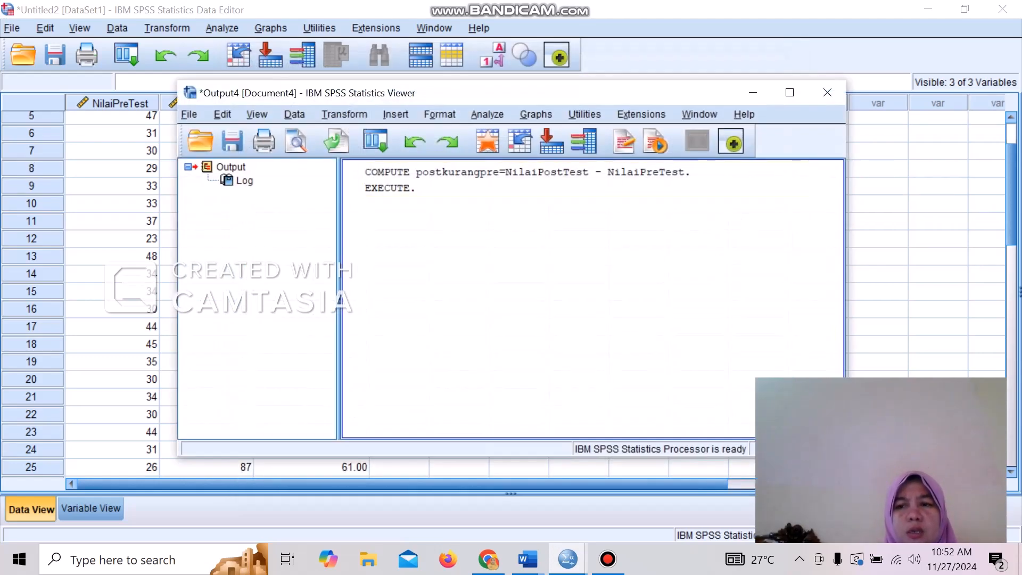
Set the decimals of the postkurangpre variable to 0 and return to the data values
drag(1011, 183, 1011, 163)
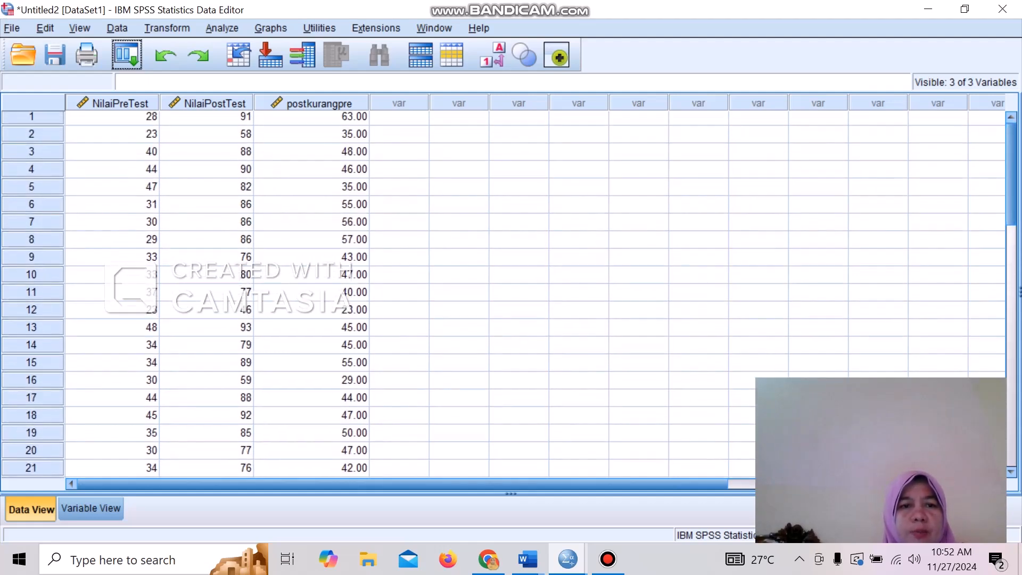
click(91, 508)
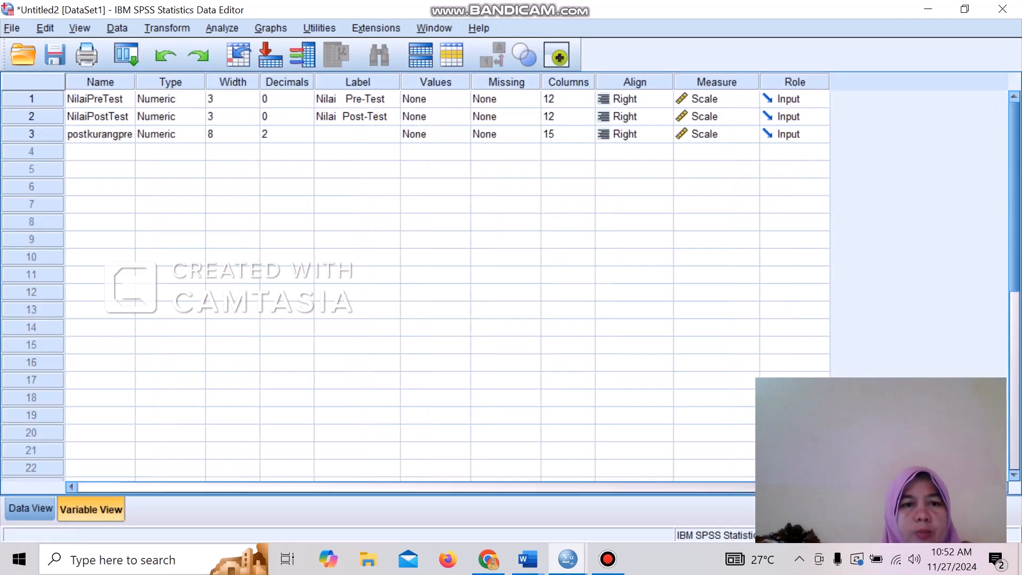
click(282, 134)
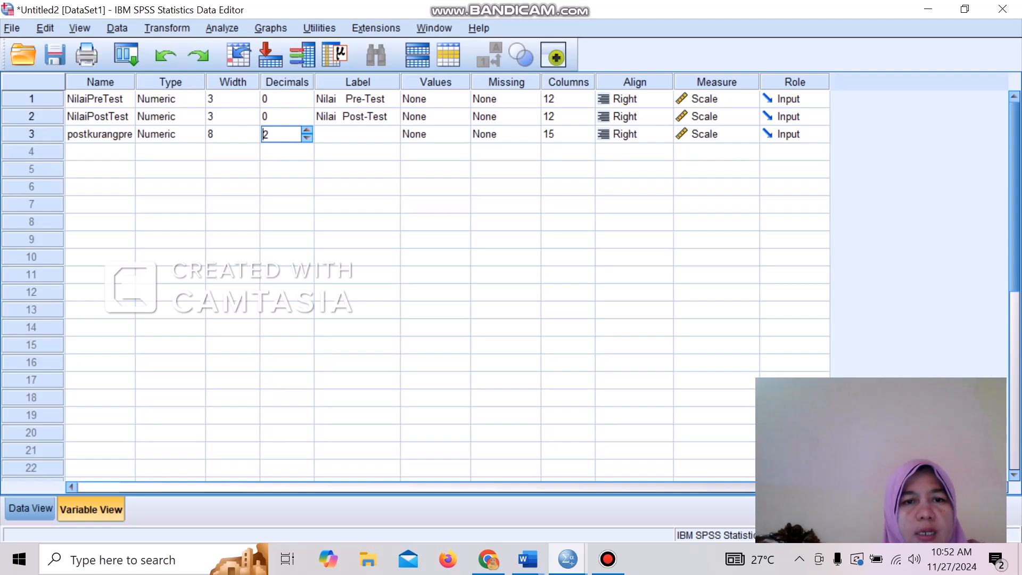
click(282, 134)
key(BackSpace)
text(0)
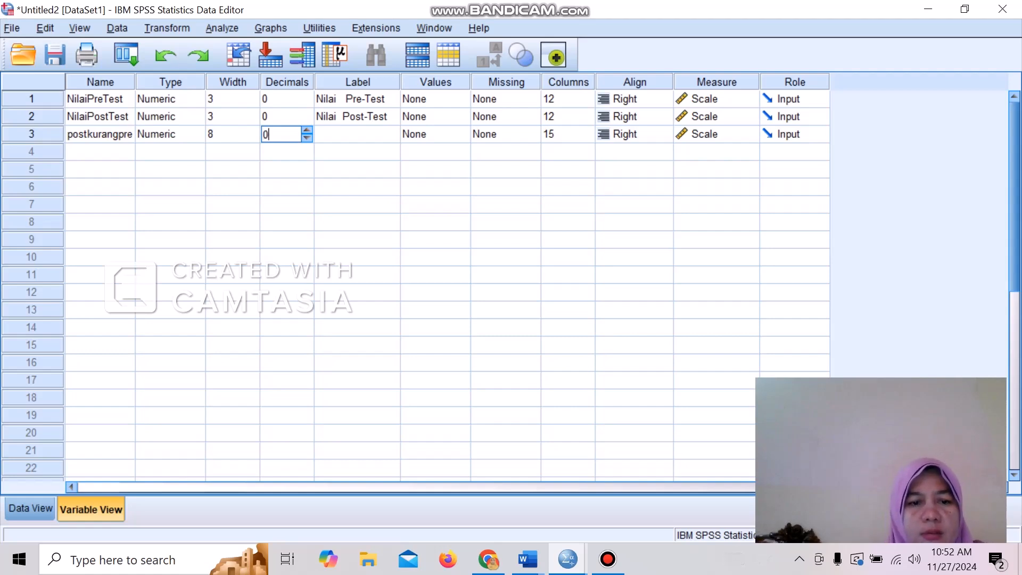
click(30, 509)
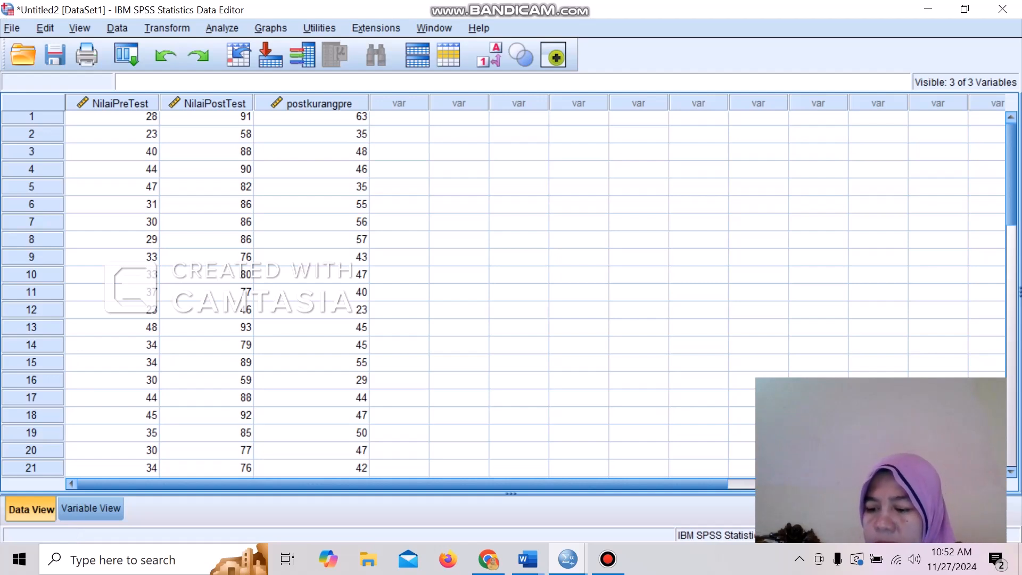
Start another Compute Variable transformation and replace the target variable name with maxdikurangpre
click(166, 28)
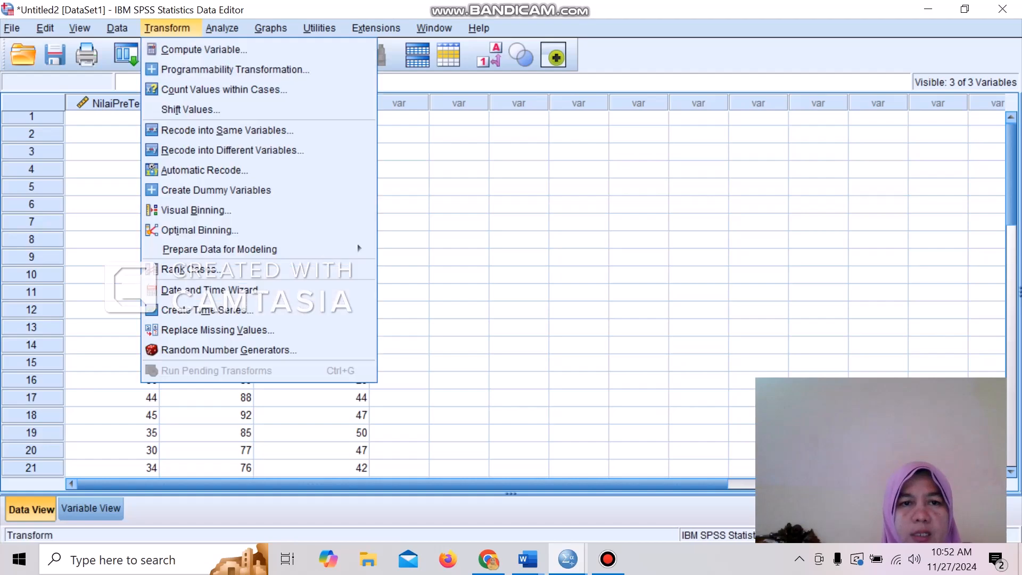
click(181, 48)
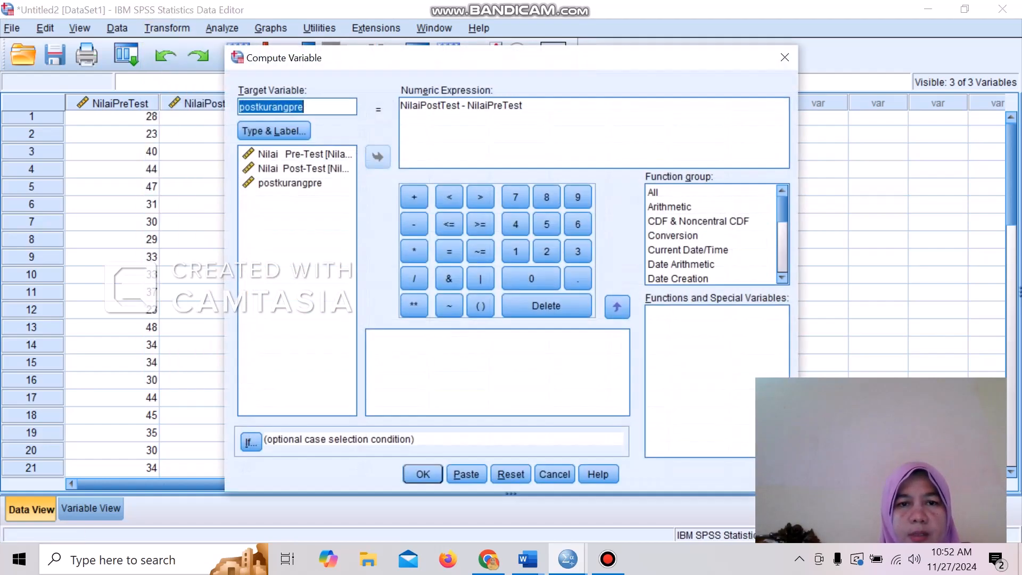
key(BackSpace)
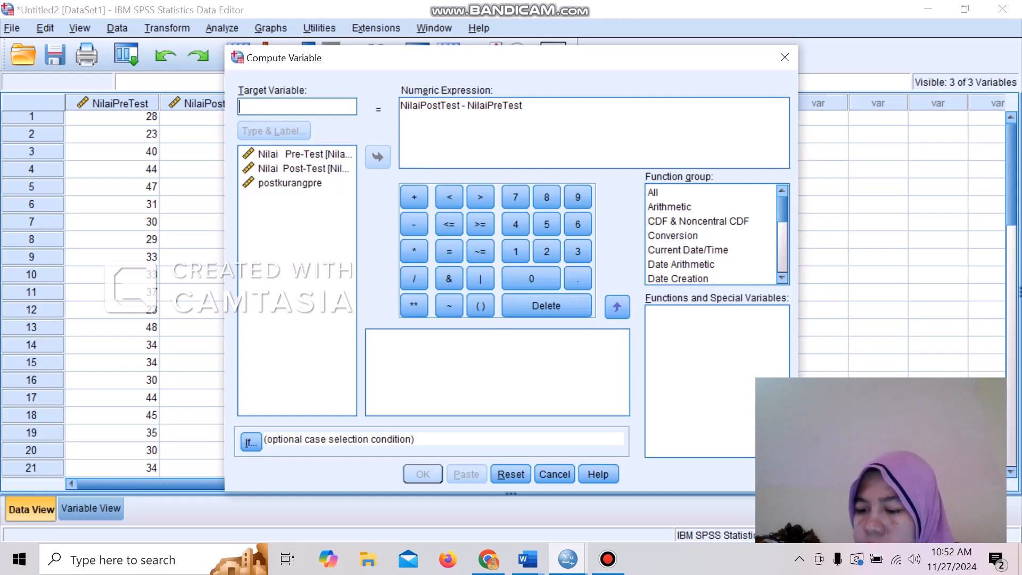
text(max)
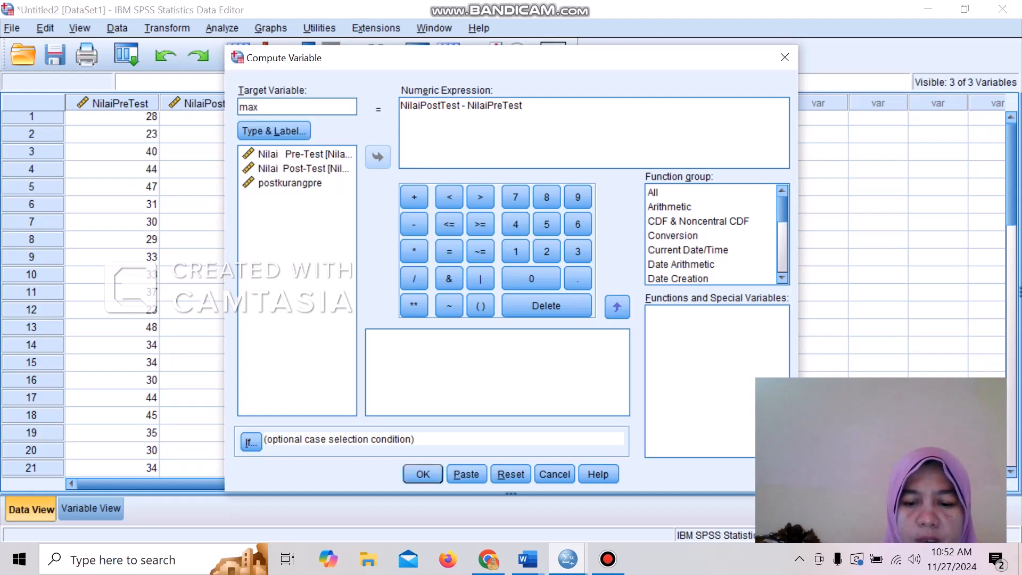
text(dikurang)
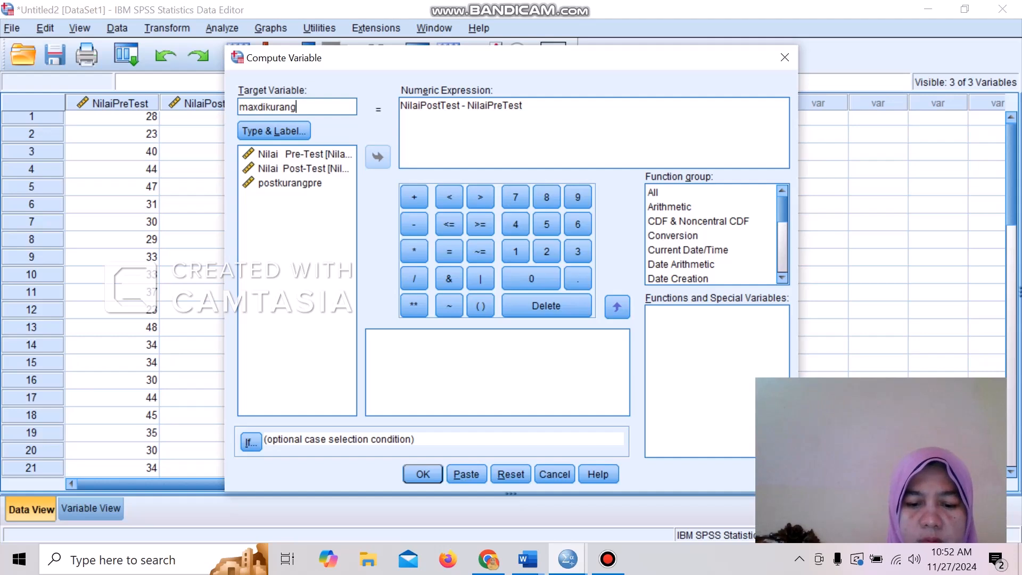
text(pre)
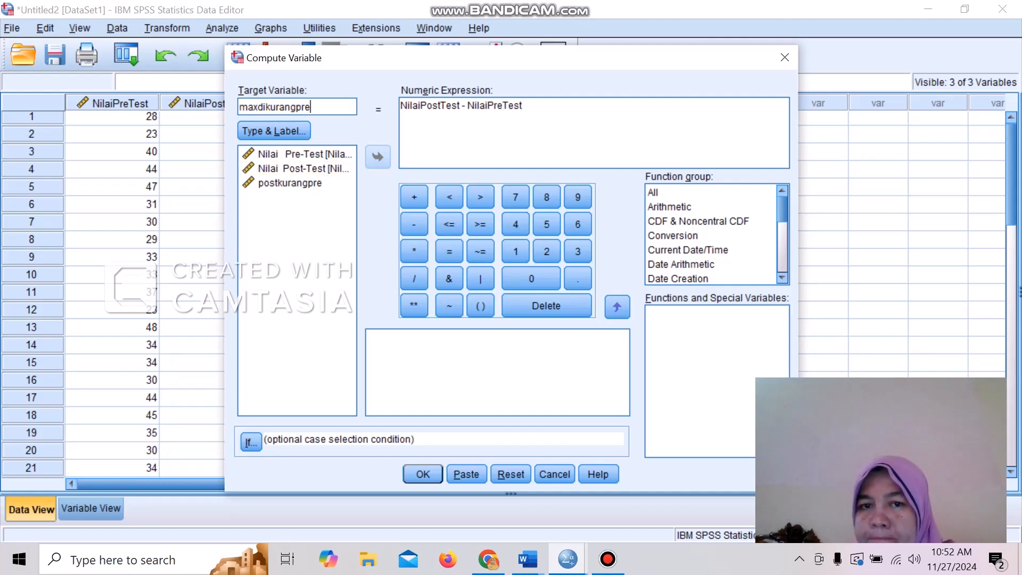
Replace the numeric expression with 100 - NilaiPreTest, run the computation, and close the Output4 viewer without saving it
drag(525, 106, 399, 106)
key(Delete)
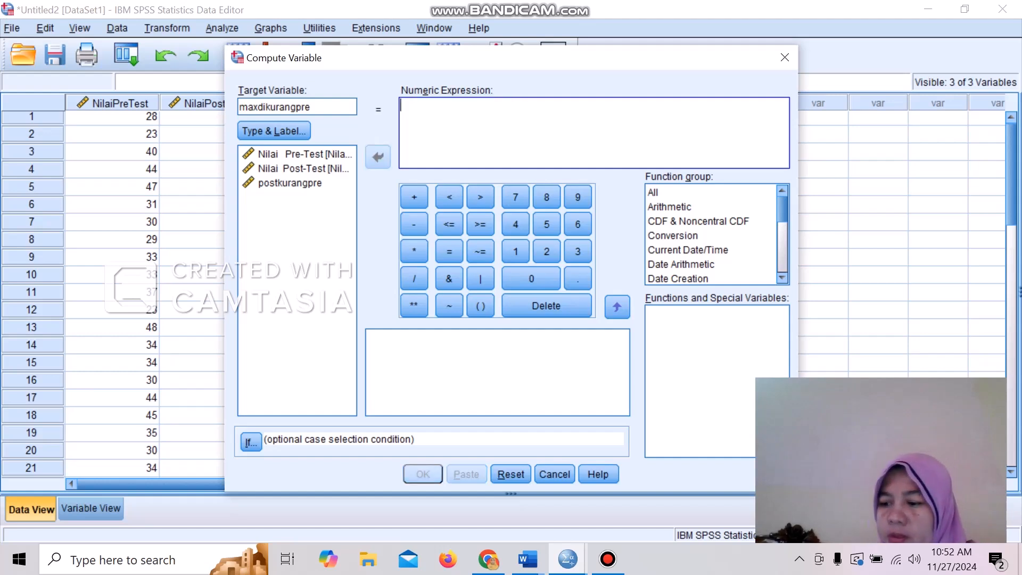
text(100)
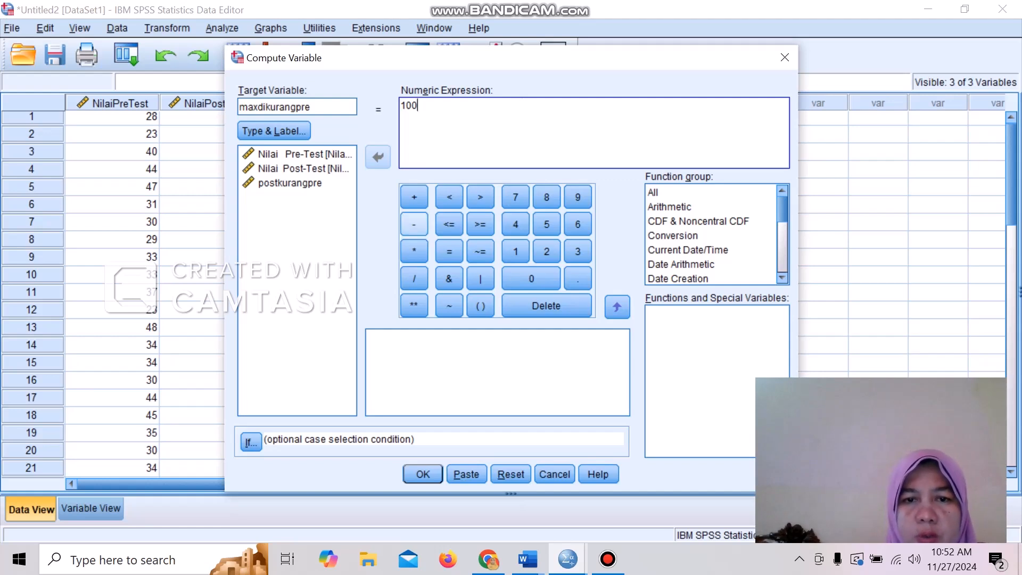
click(414, 224)
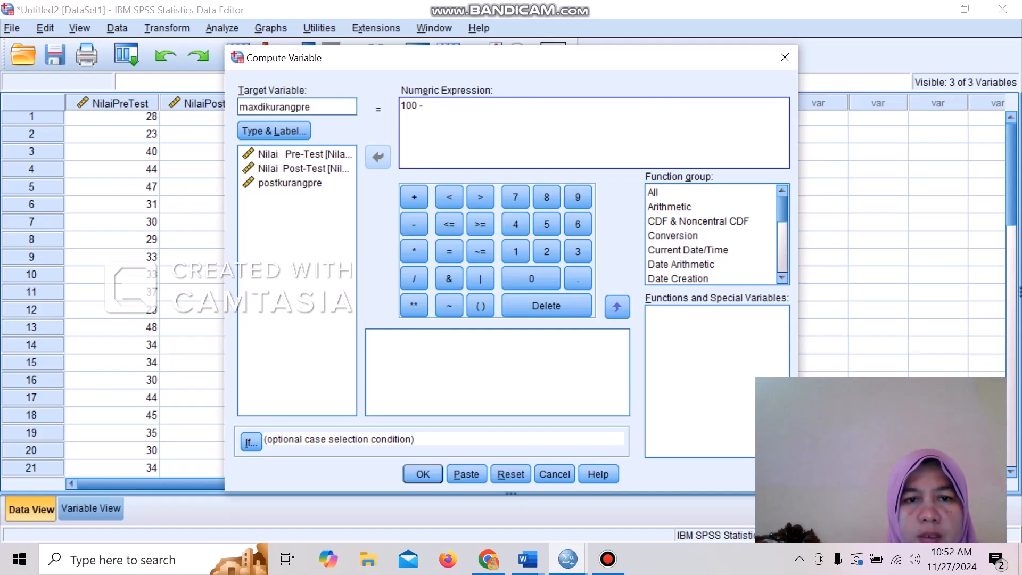
click(305, 154)
click(377, 156)
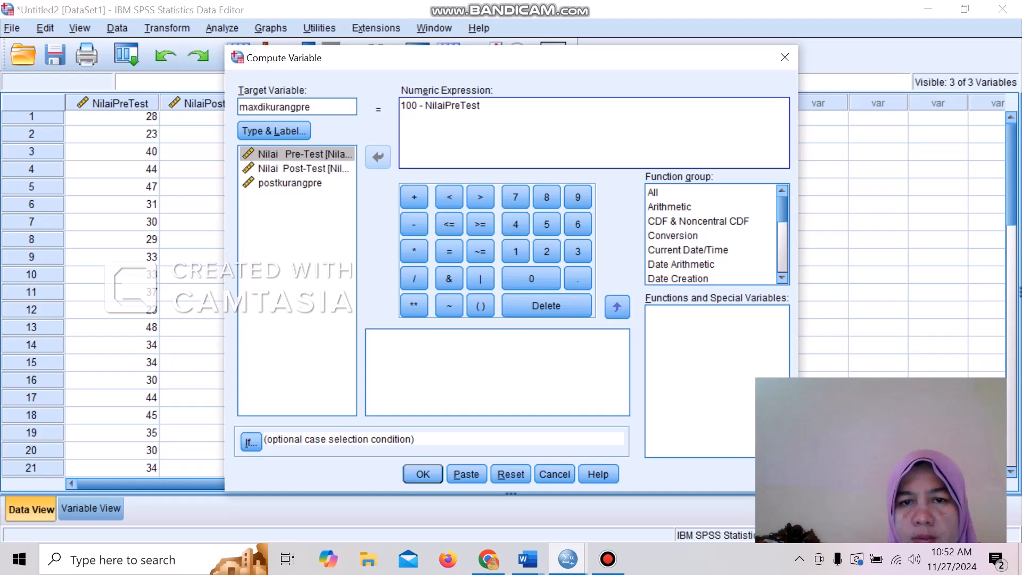
click(423, 474)
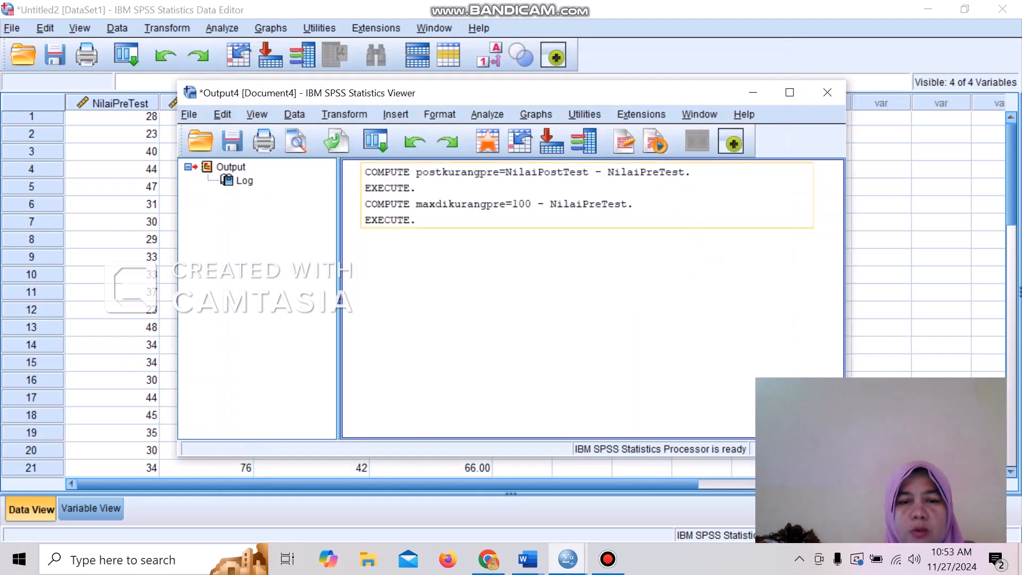
click(827, 92)
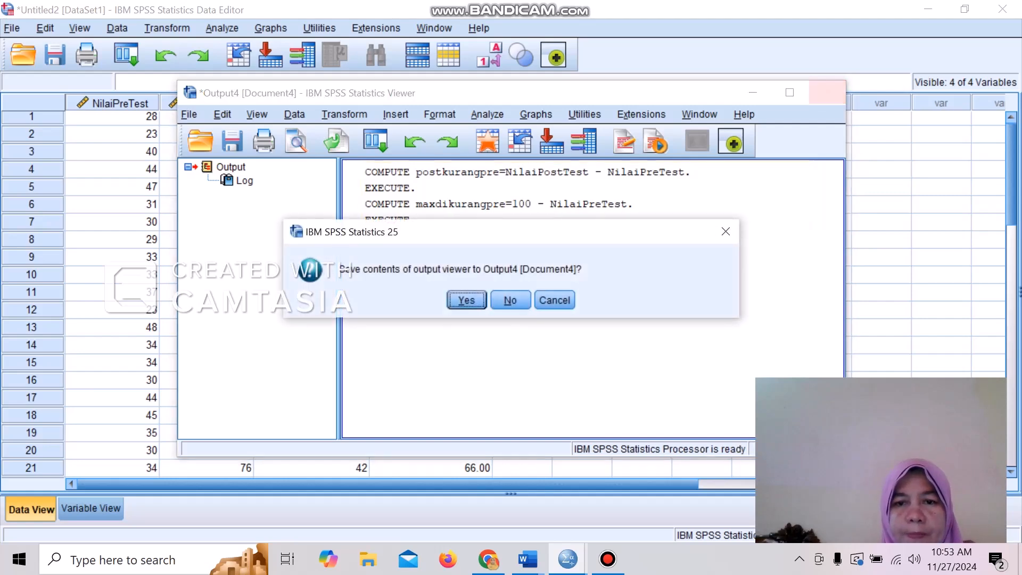
click(509, 300)
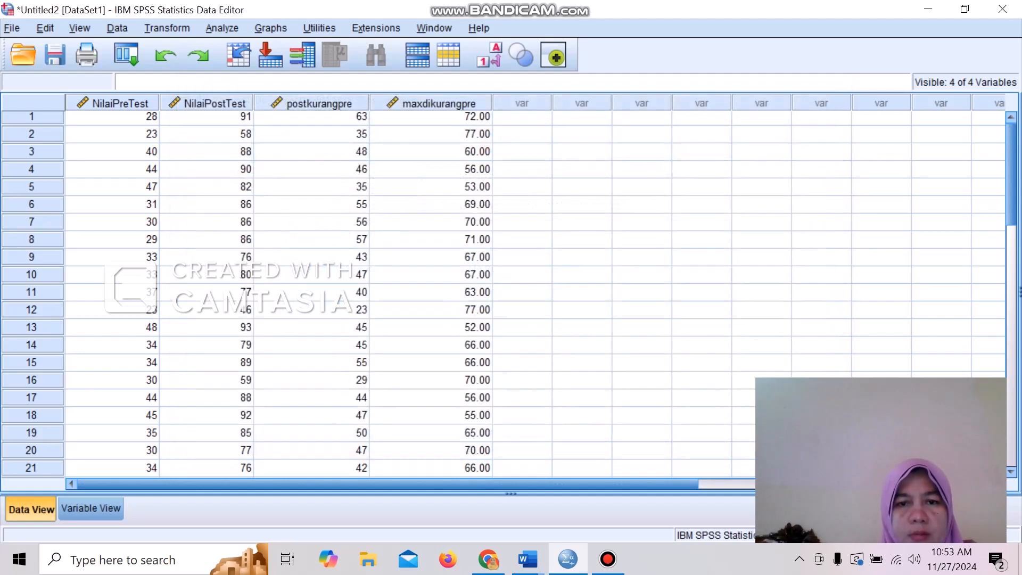
Set the decimals of the maxdikurangpre variable to 0 and return to the data values
click(91, 508)
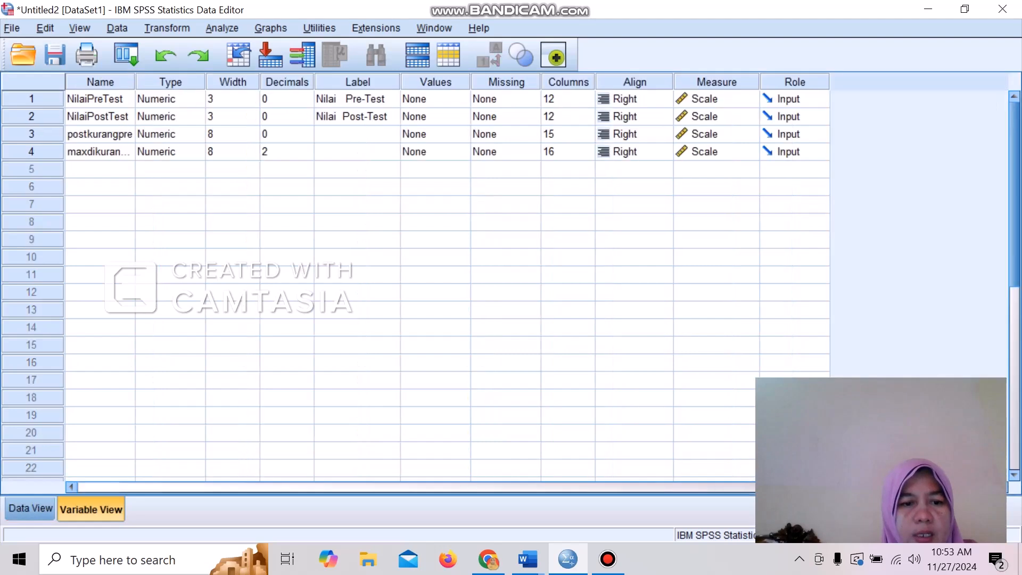
click(287, 152)
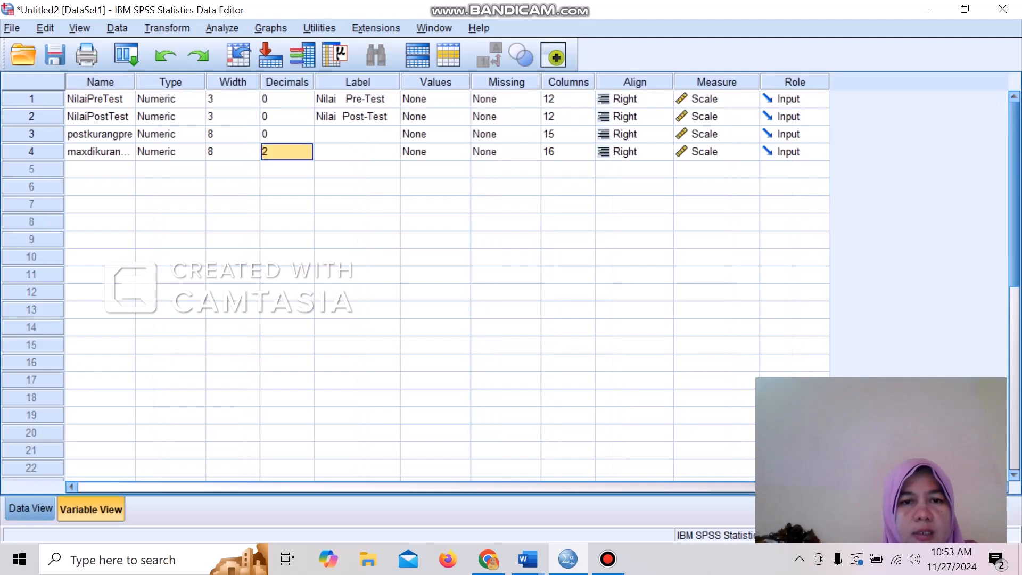
text(3)
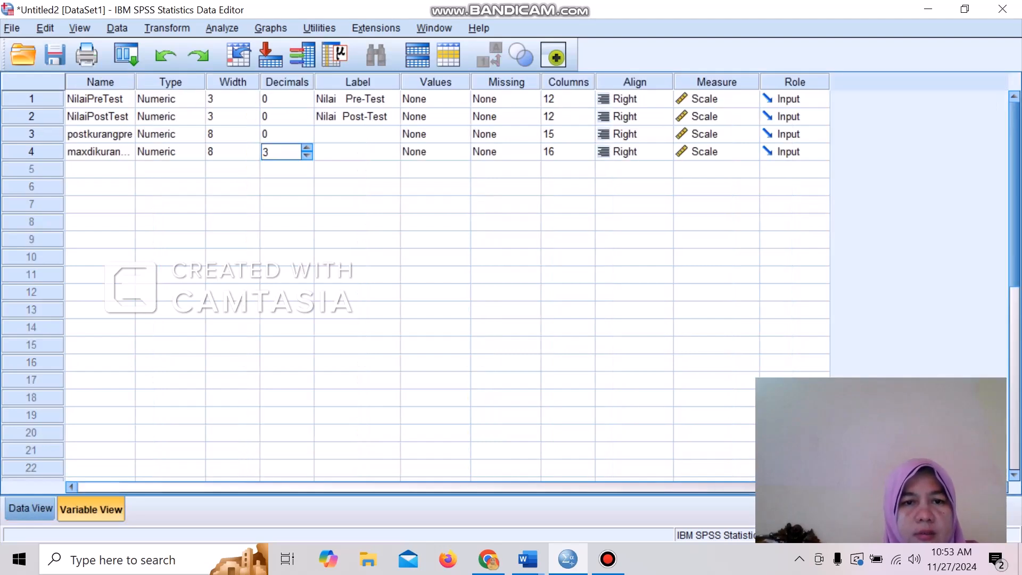
double_click(266, 151)
key(BackSpace)
text(0)
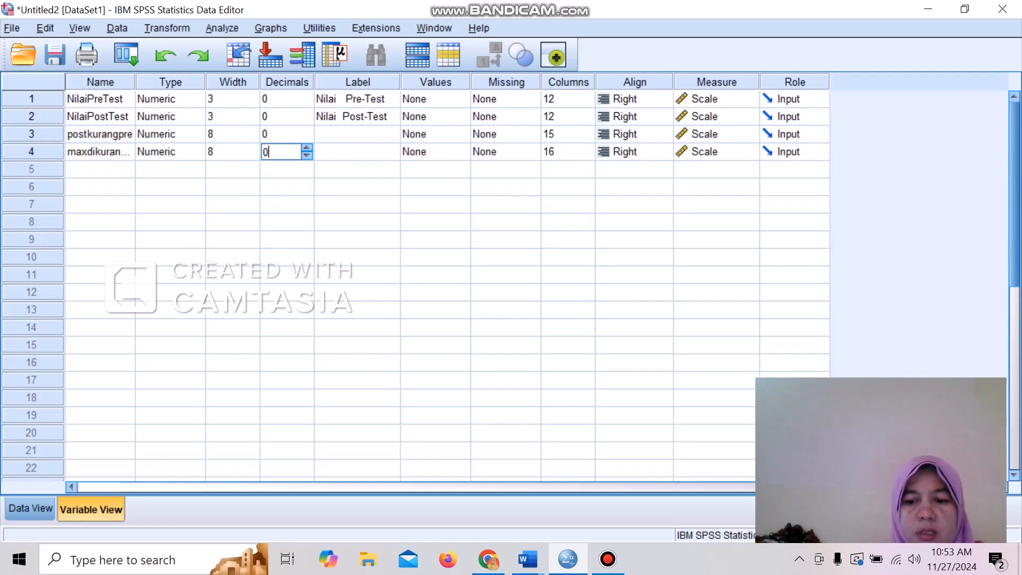
click(30, 508)
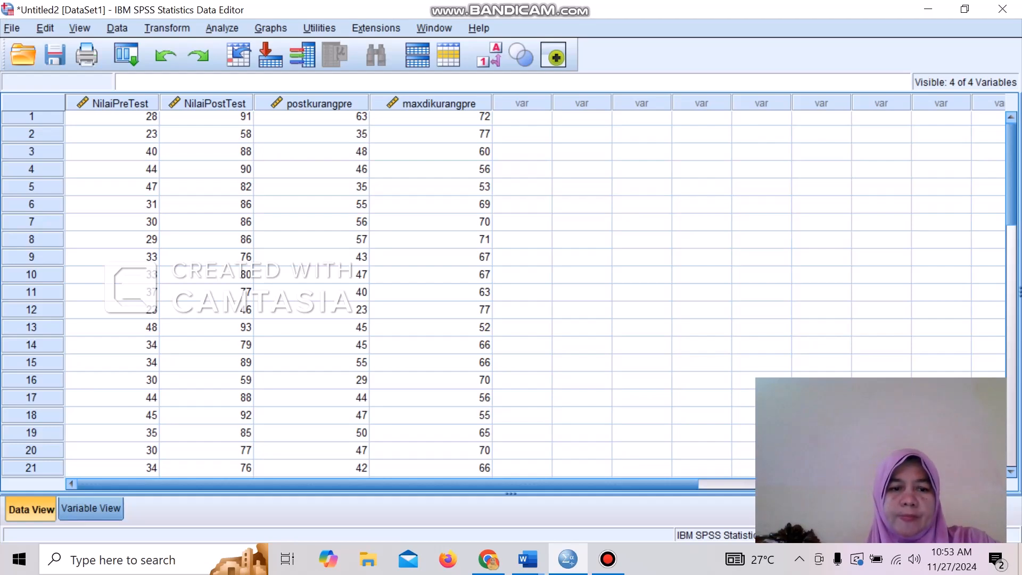
Start another Compute Variable transformation and replace the target variable name with NGainskor
click(166, 28)
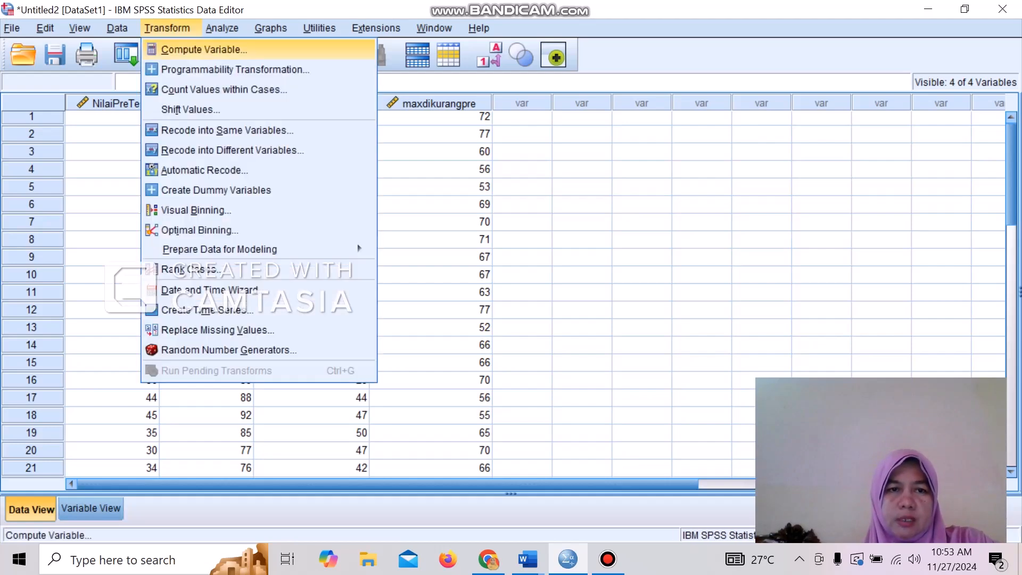
click(204, 49)
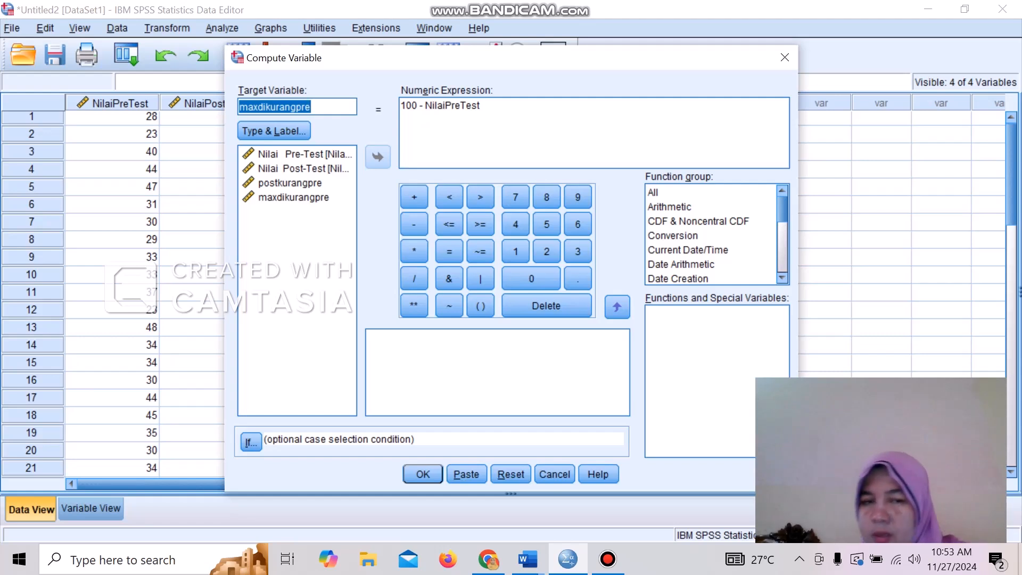
key(BackSpace)
text(NG)
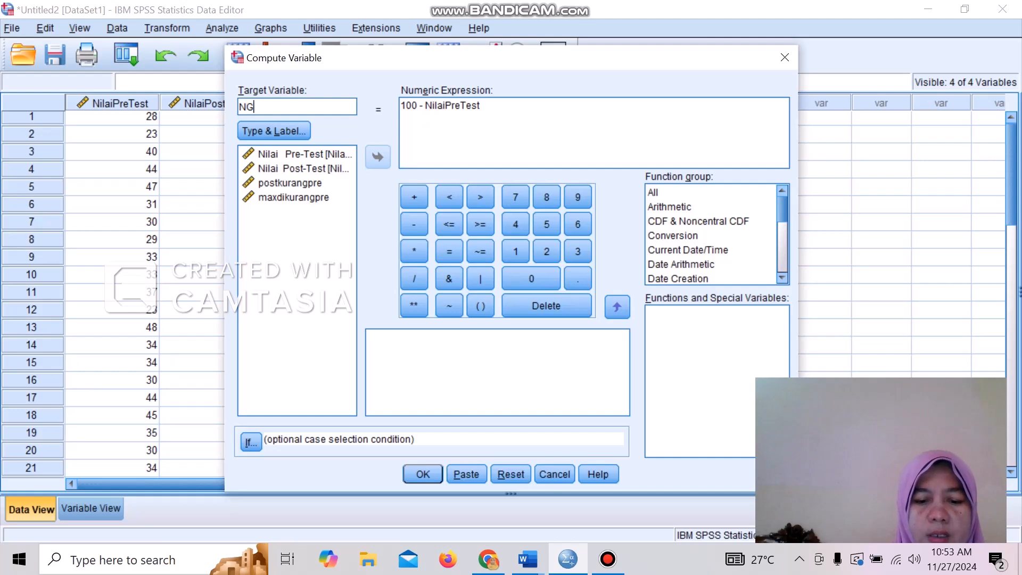
text(ains)
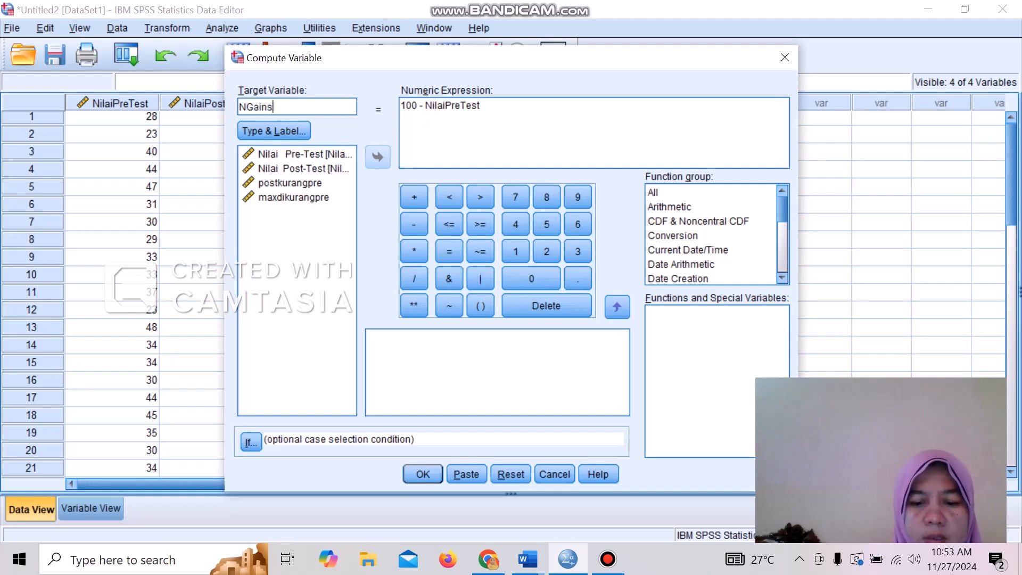
text(kor)
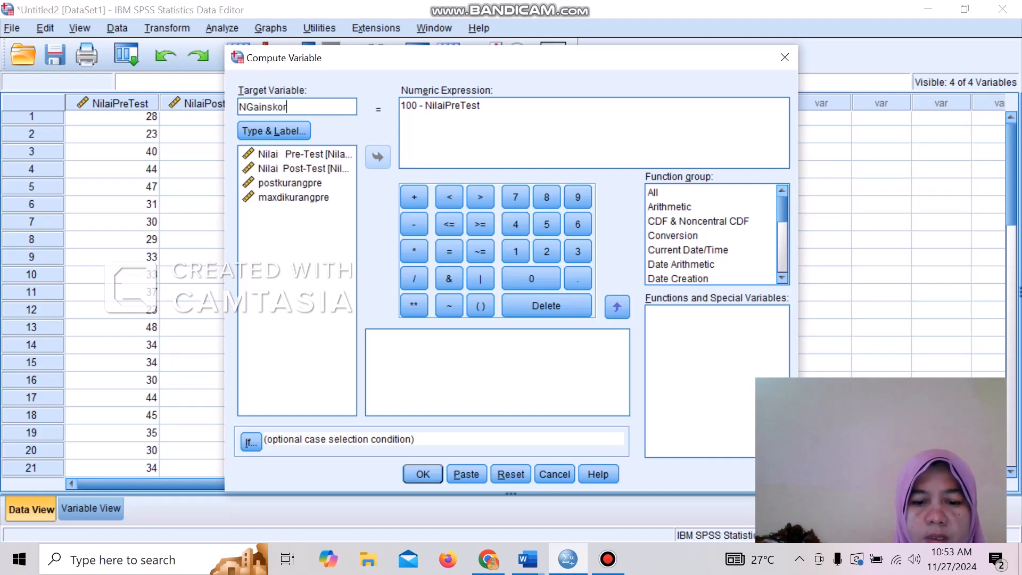
Clear the previous formula, 100 - NilaiPreTest, from the numeric expression
click(481, 106)
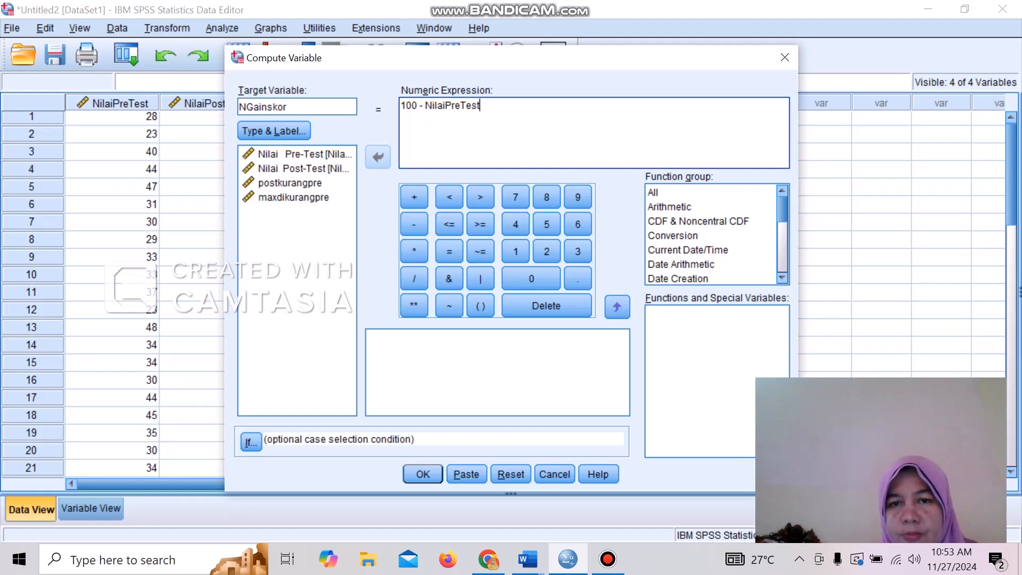
key(BackSpace)
key(BackSpace)
key(BackSpace)
key(BackSpace)
key(BackSpace)
key(BackSpace)
key(BackSpace)
key(BackSpace)
key(BackSpace)
key(BackSpace)
key(BackSpace)
key(BackSpace)
key(BackSpace)
key(BackSpace)
key(BackSpace)
key(BackSpace)
key(BackSpace)
key(BackSpace)
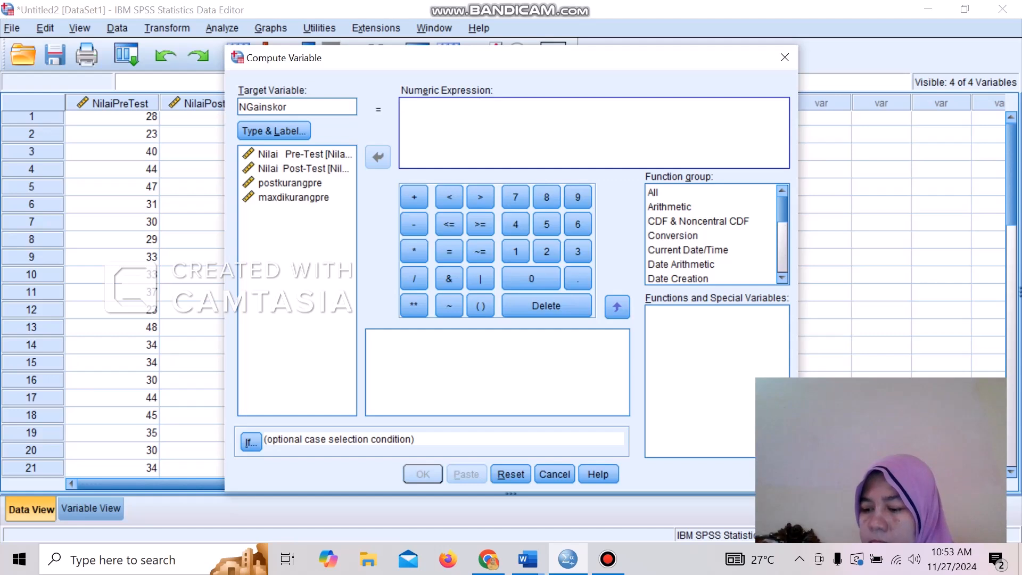
Try to compute NGainskor with the numeric expression skorpostkurangpre / skormaxdikurangpre, and dismiss the resulting alert
text(sk)
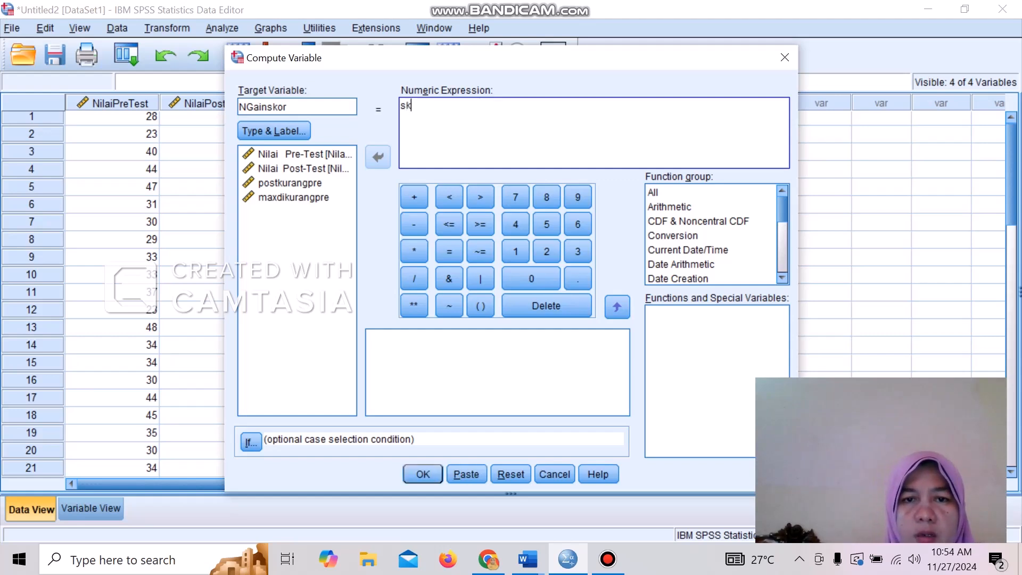
text(or)
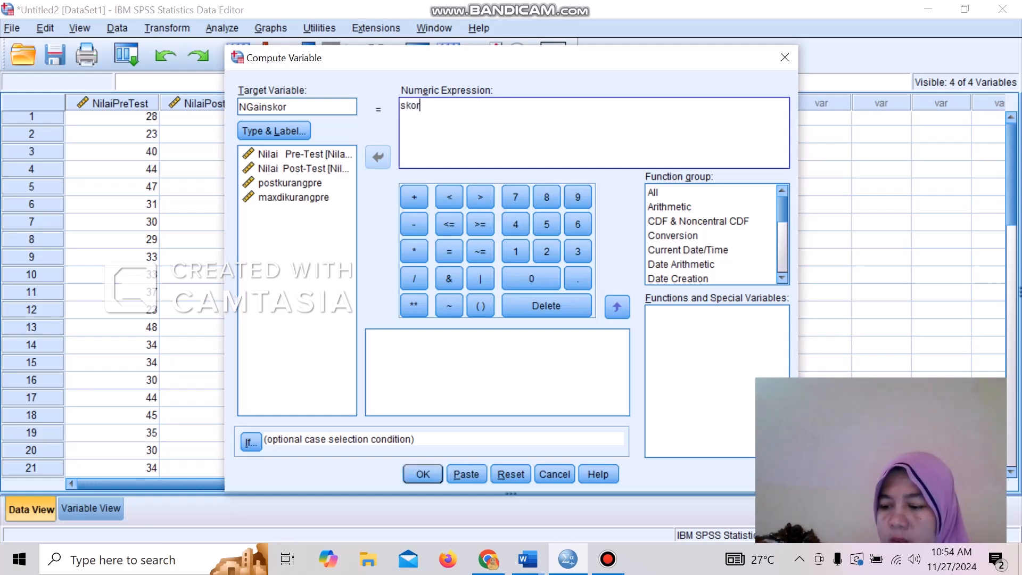
text(pos)
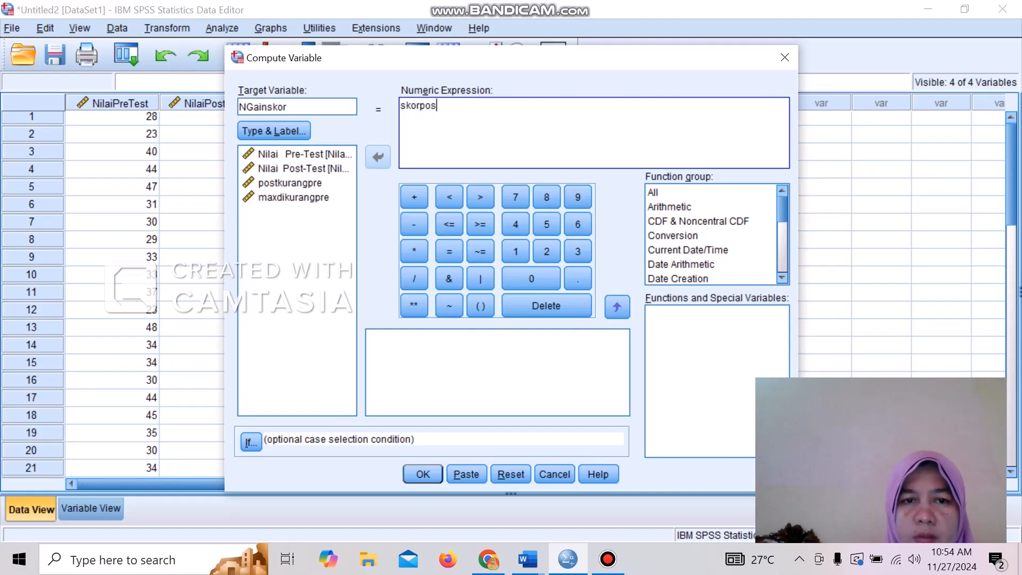
text(\\\\\\)
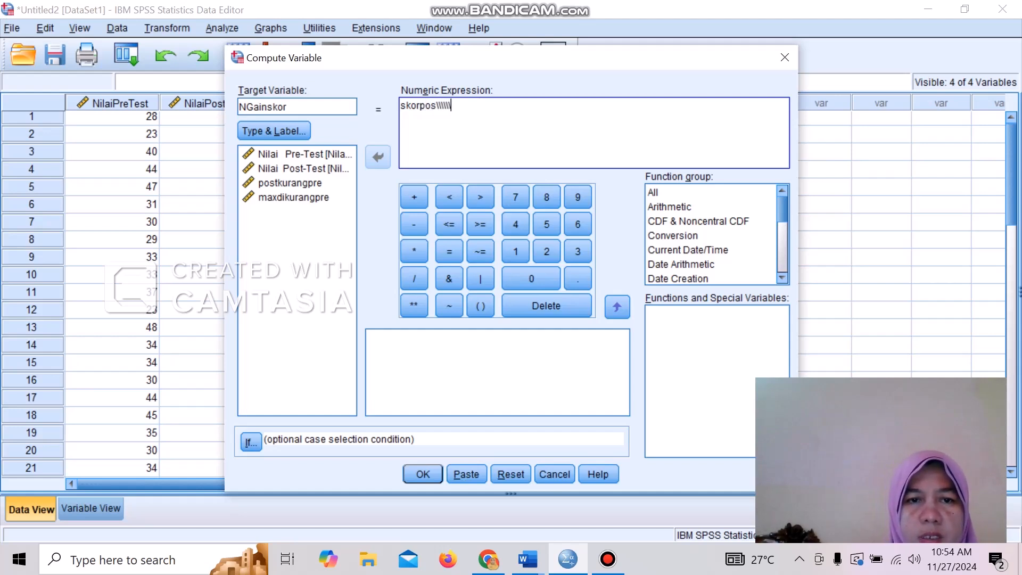
key(BackSpace)
key(BackSpace)
key(BackSpace)
key(BackSpace)
key(BackSpace)
key(BackSpace)
key(BackSpace)
key(BackSpace)
key(BackSpace)
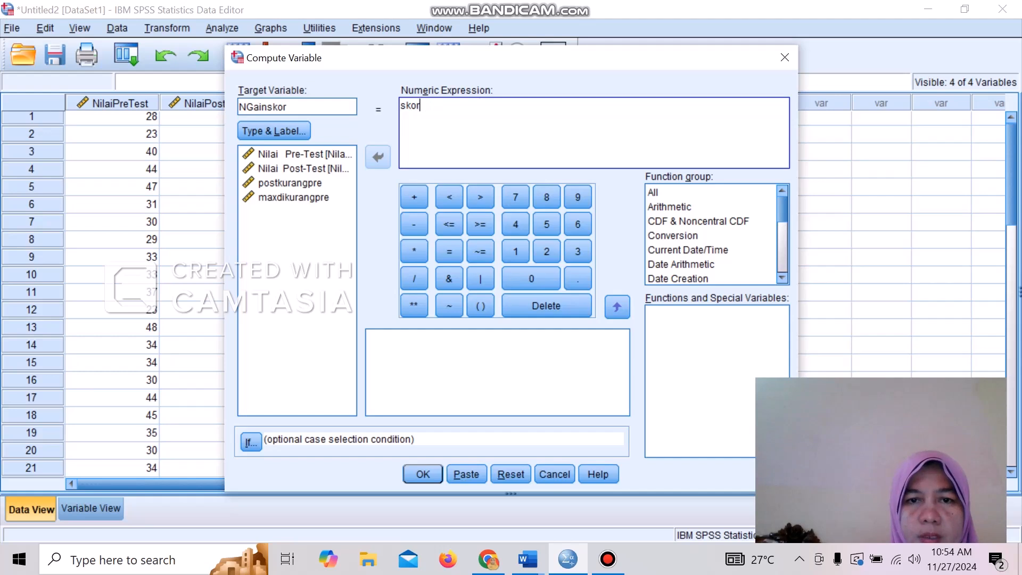
click(290, 182)
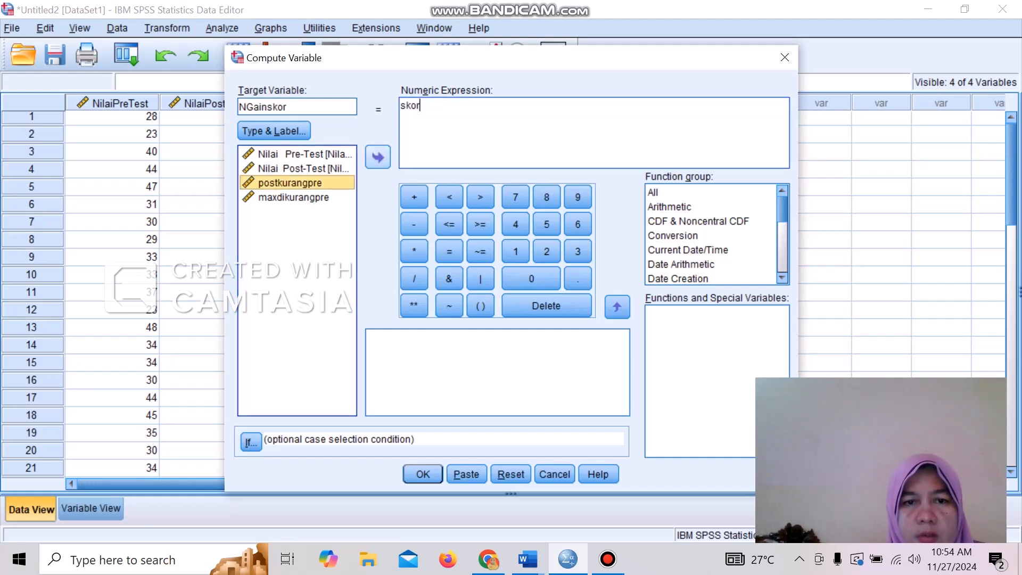
click(378, 157)
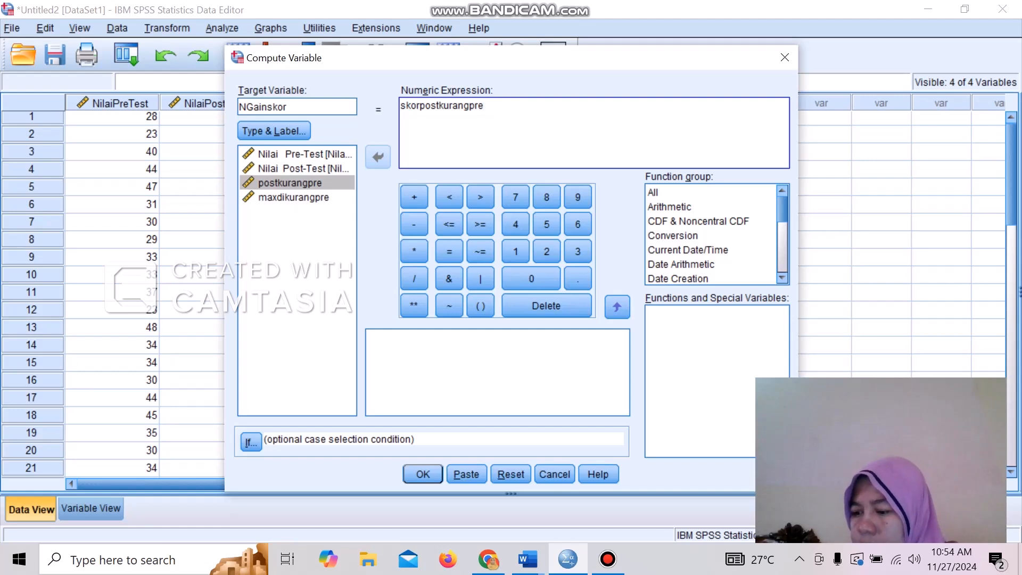
click(414, 278)
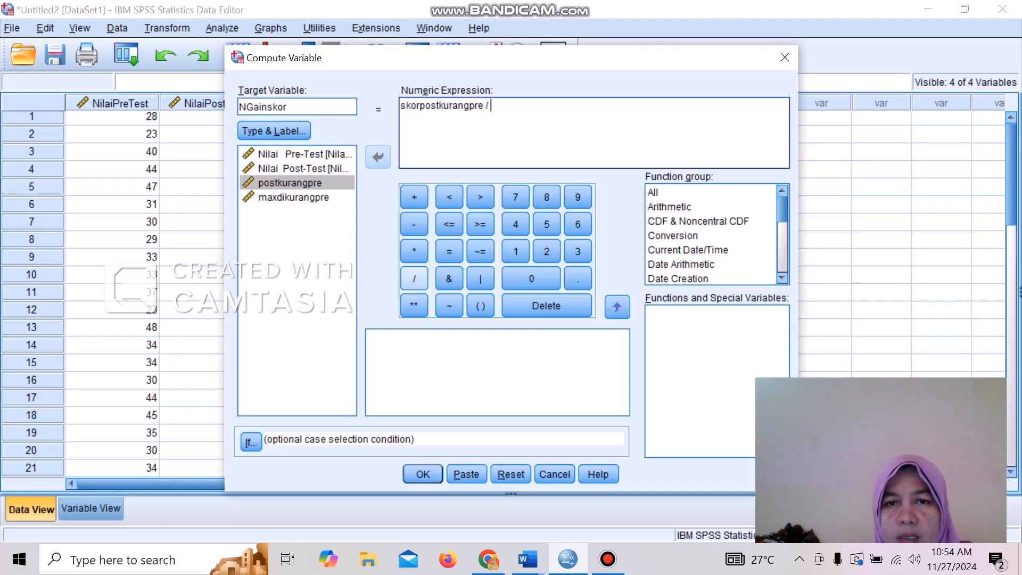
text(skor)
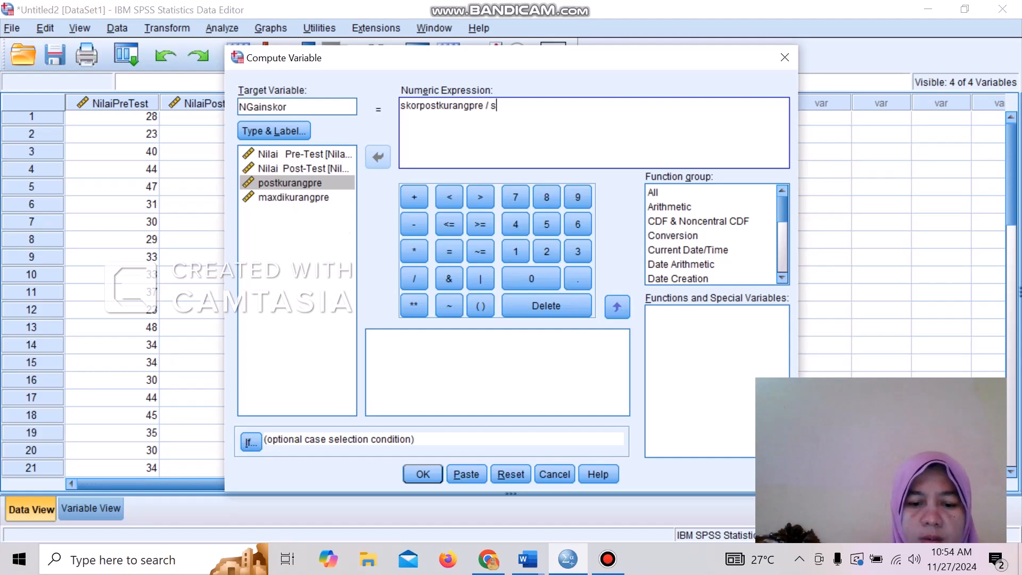
click(293, 197)
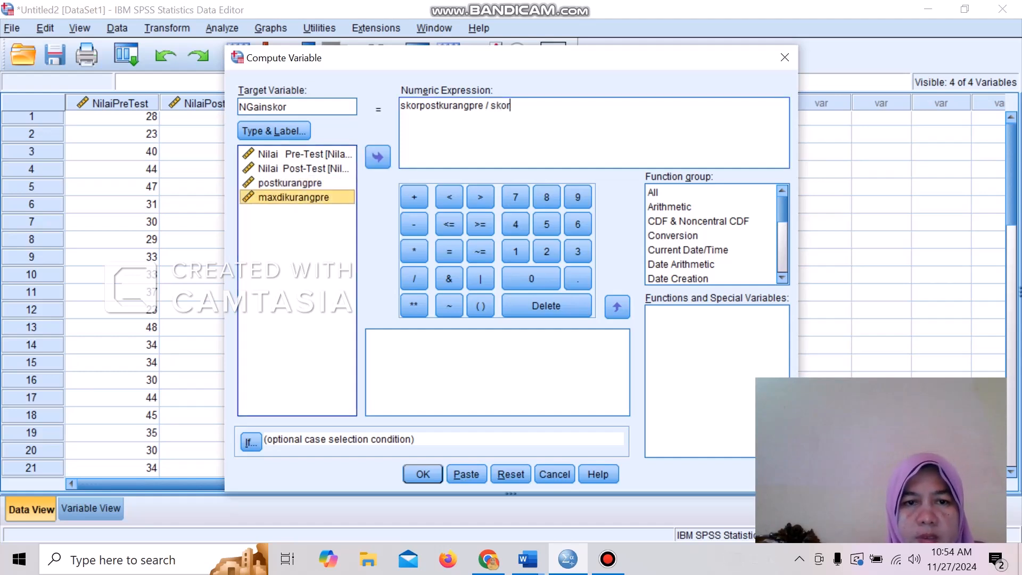
click(378, 157)
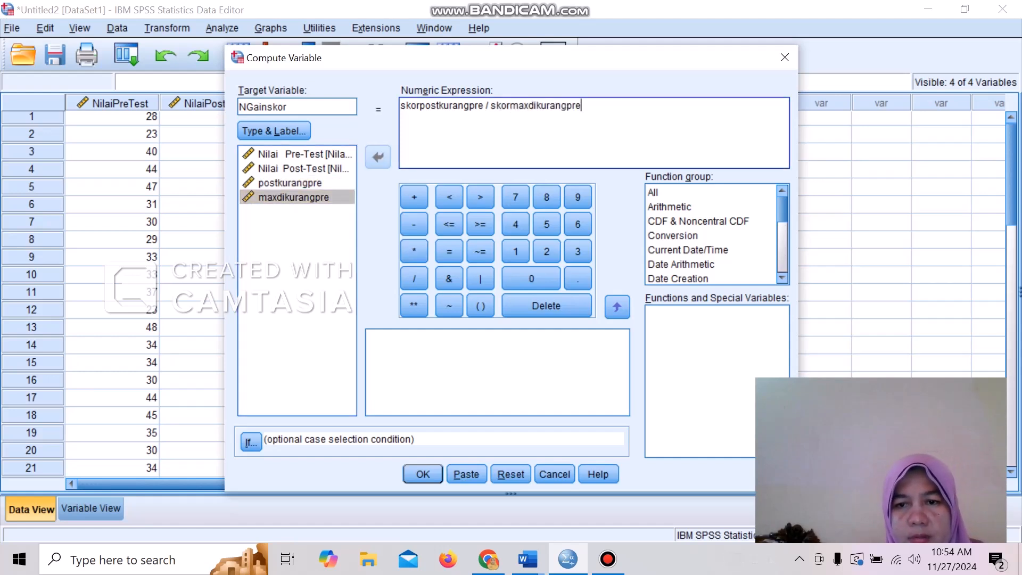
click(422, 474)
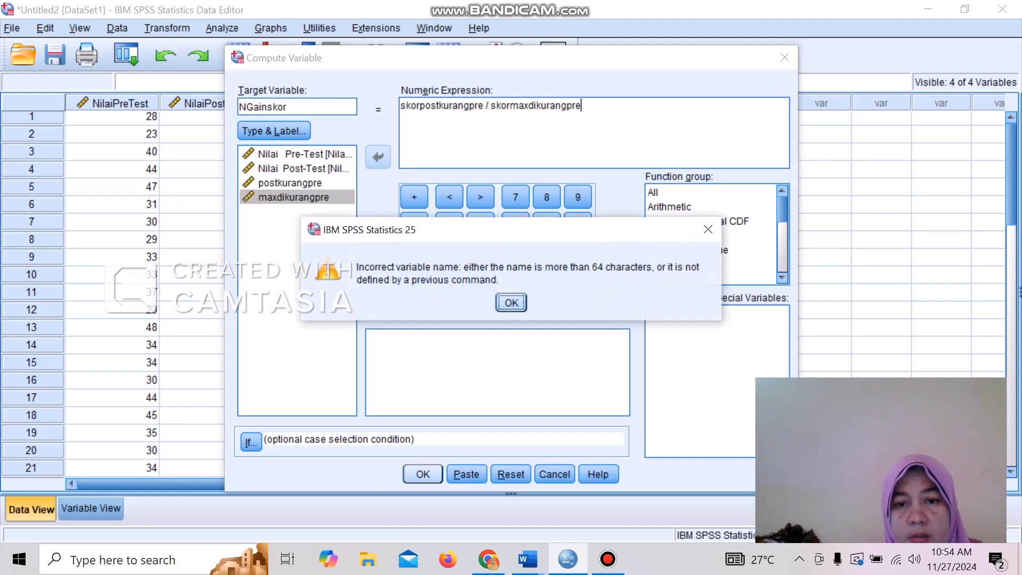
key(Return)
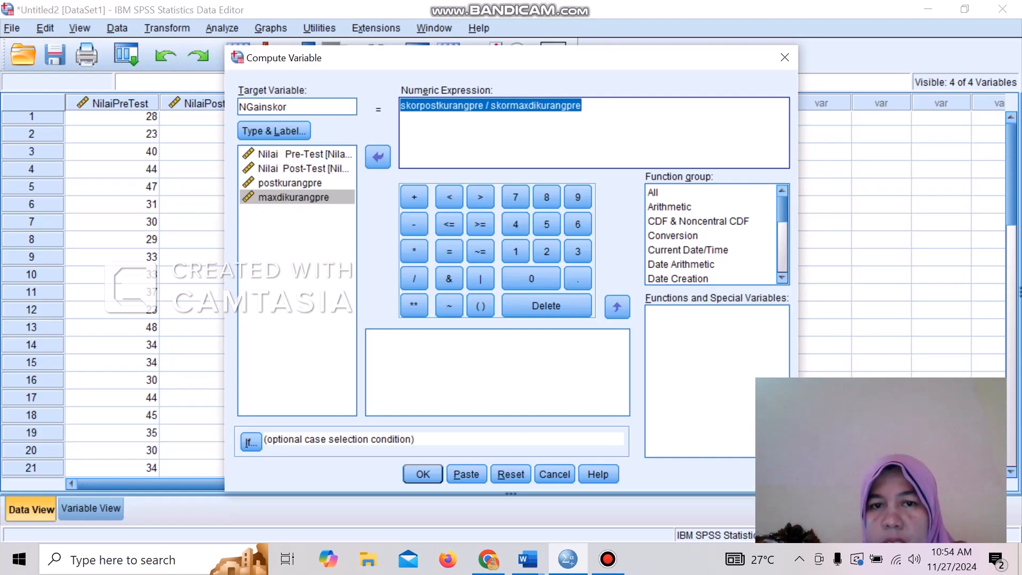
Change the divisor in the numeric expression to skormaxkurangpre and try to run the computation again
click(458, 106)
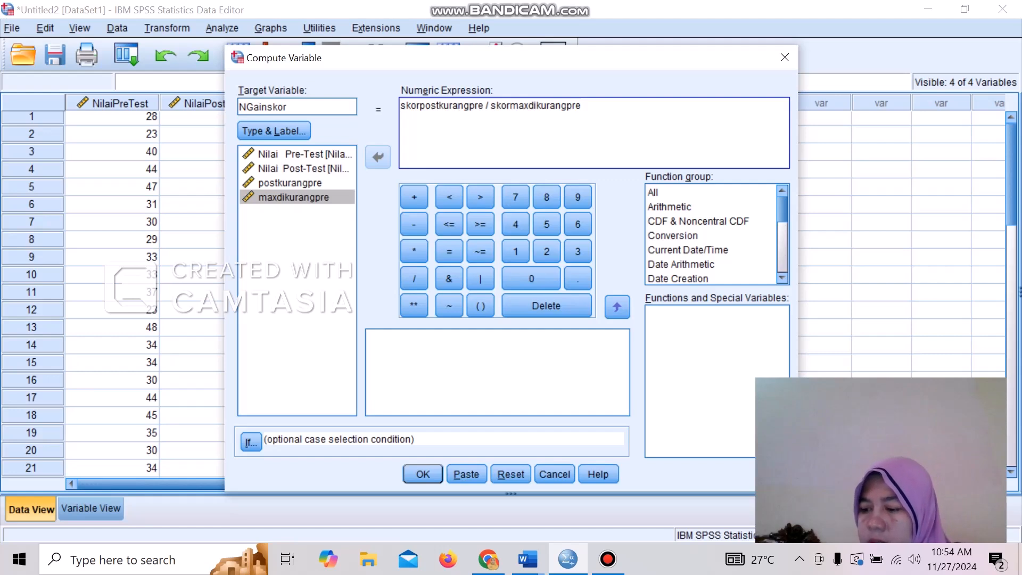
click(537, 106)
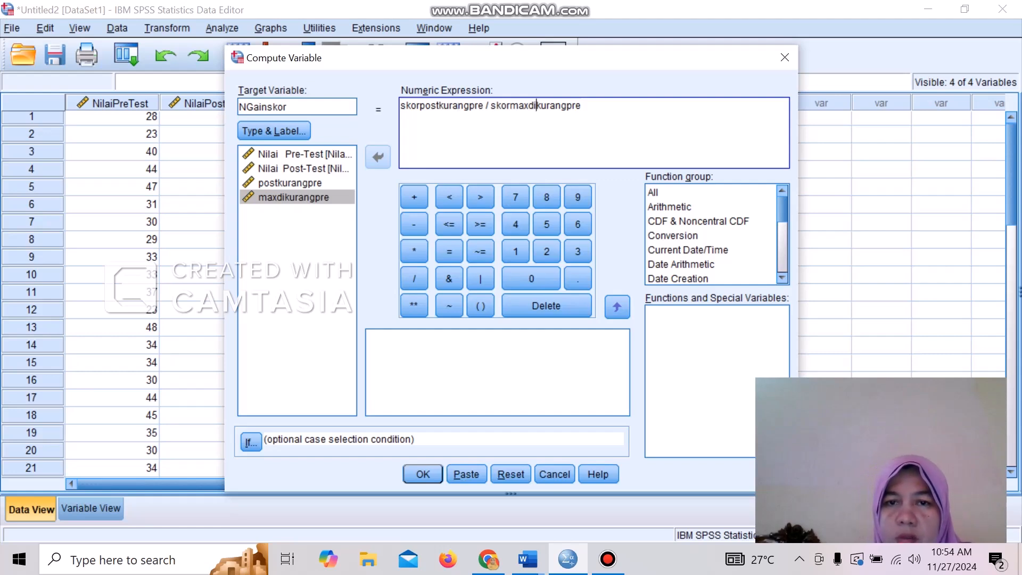
key(BackSpace)
key(BackSpace)
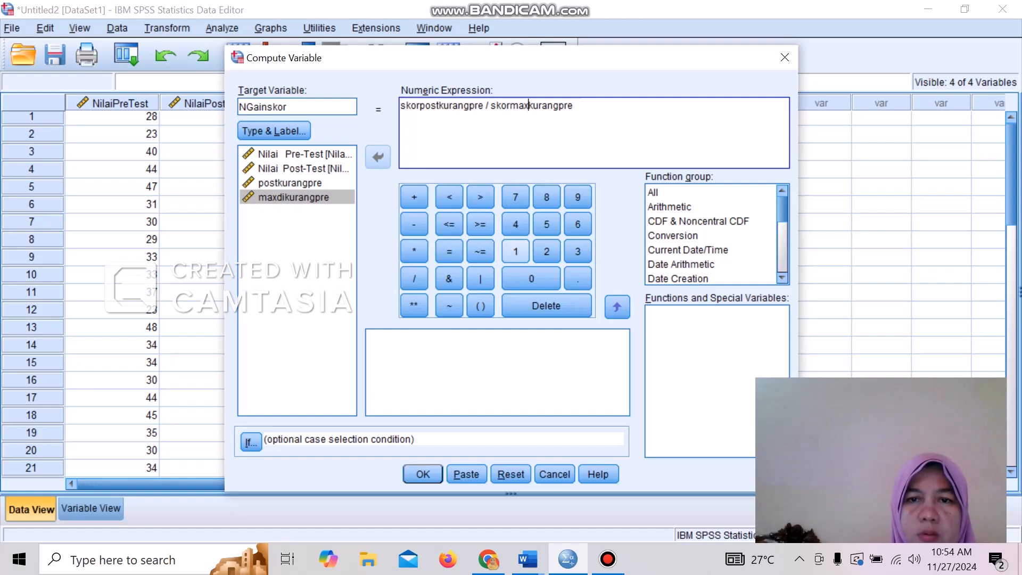
click(423, 473)
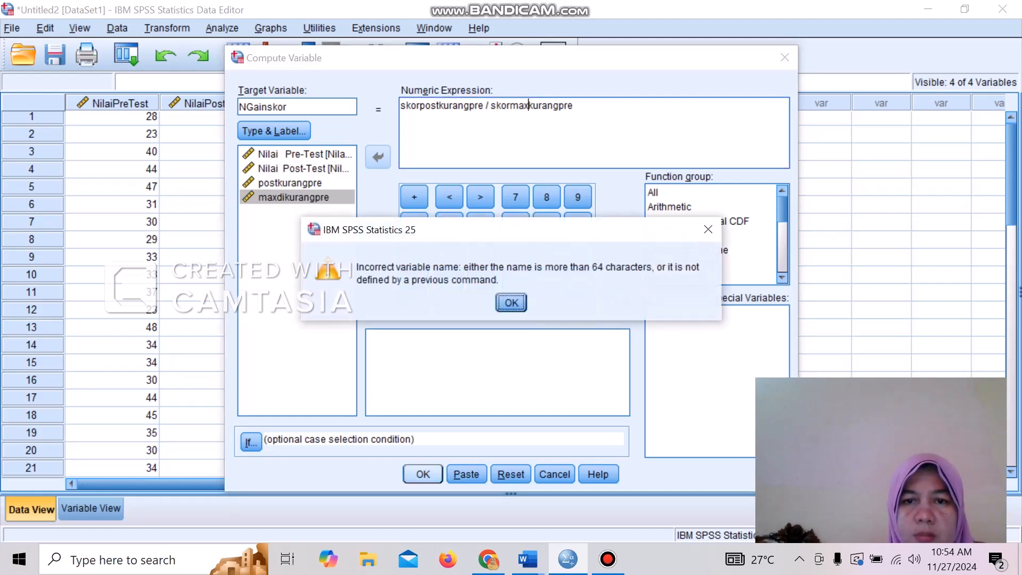
click(574, 299)
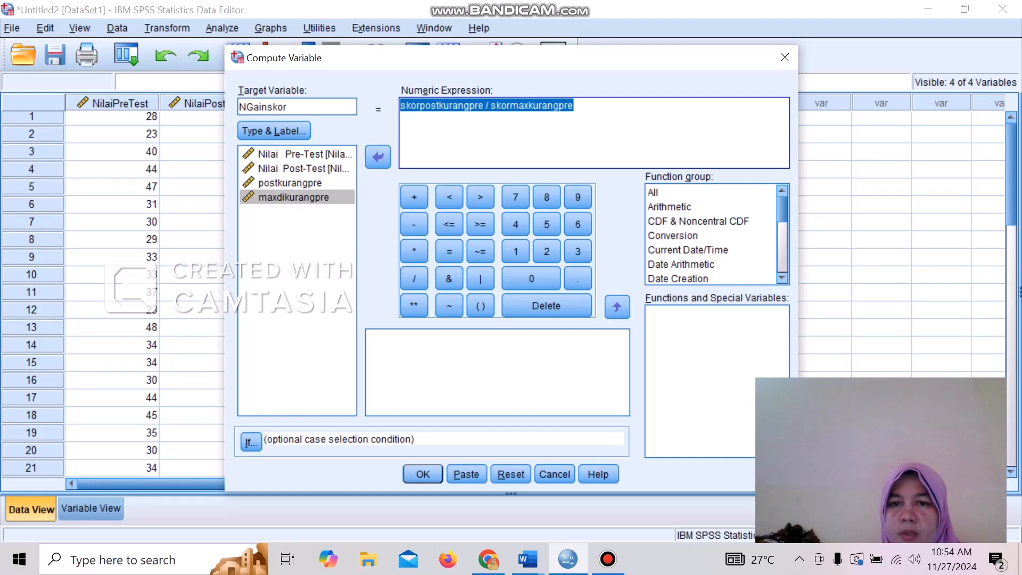
Rewrite the numeric expression as skorpostkurangpre / skormaxkurang pre and try to run the computation
key(BackSpace)
text(sko)
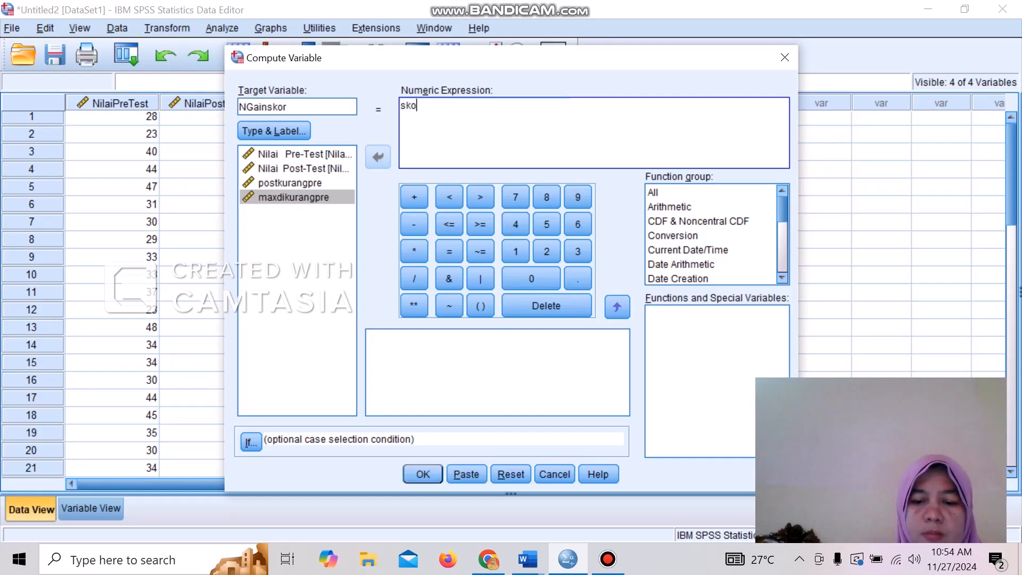
text(rp)
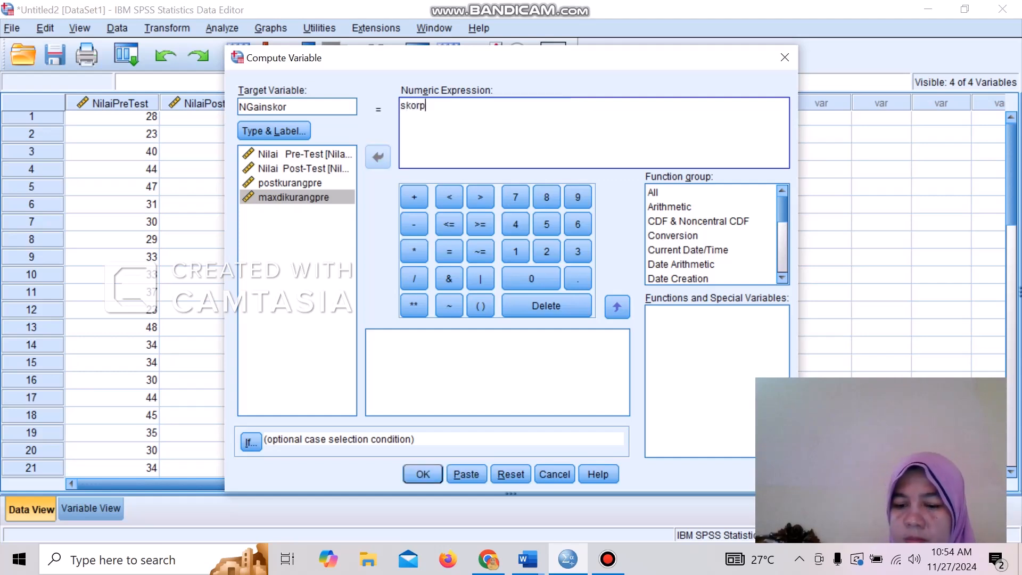
text(ostku)
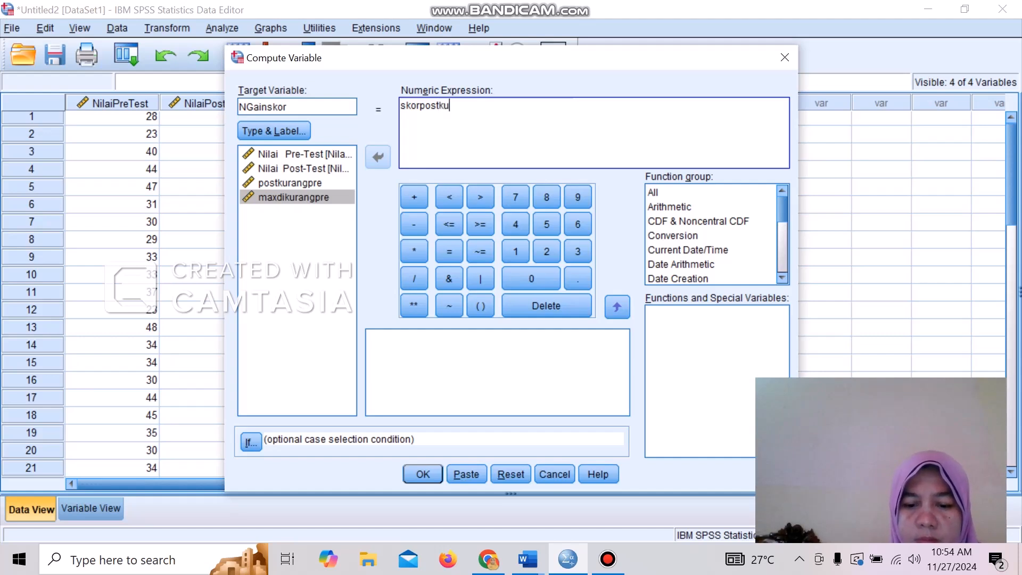
text(rangpre)
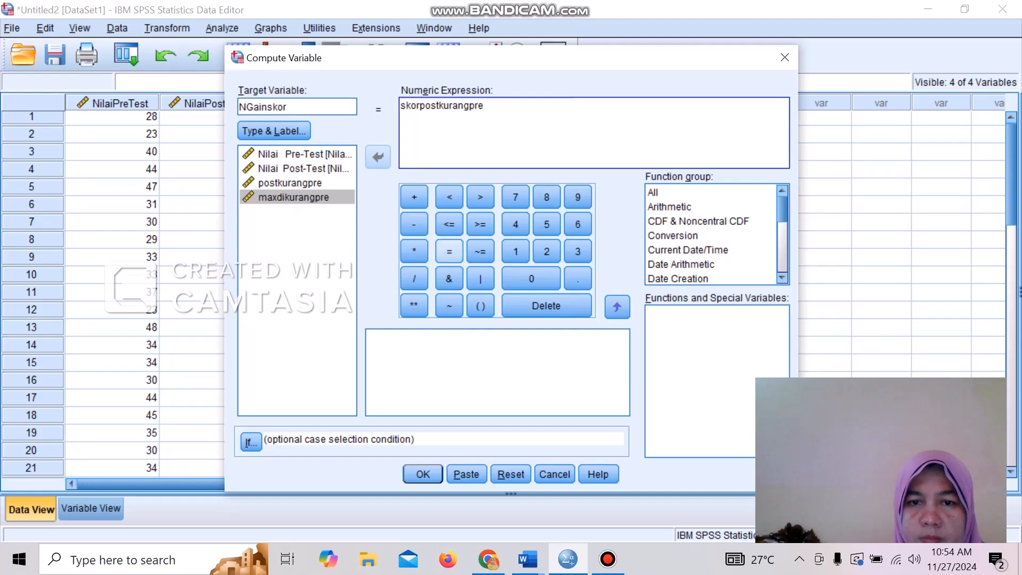
click(414, 279)
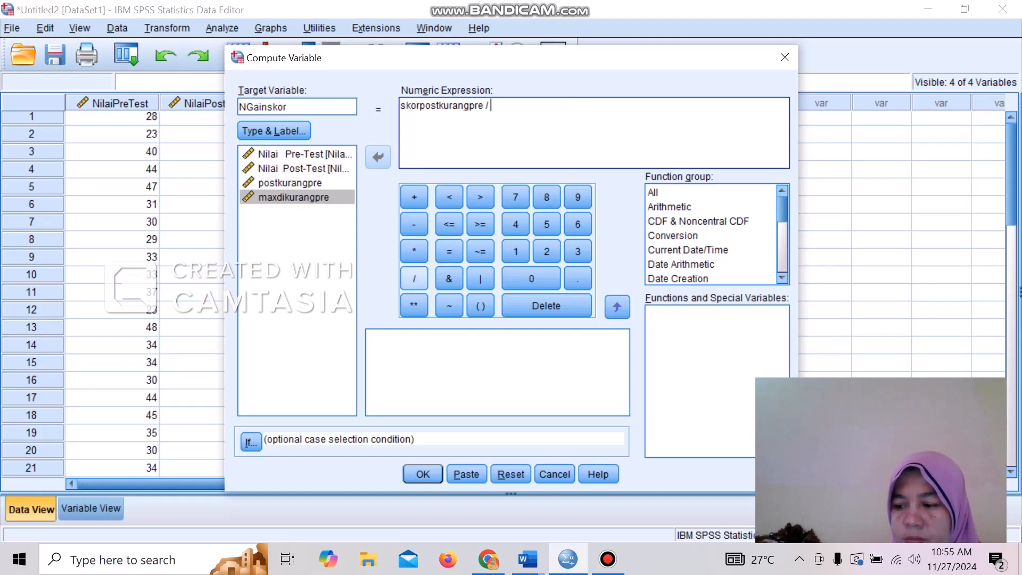
text(skormaxku)
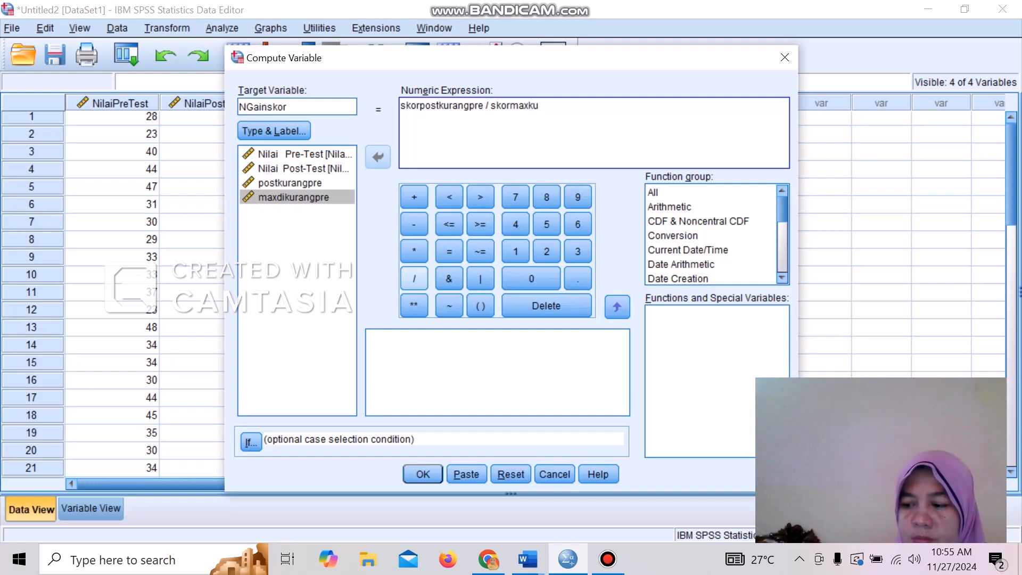
text(rang pr)
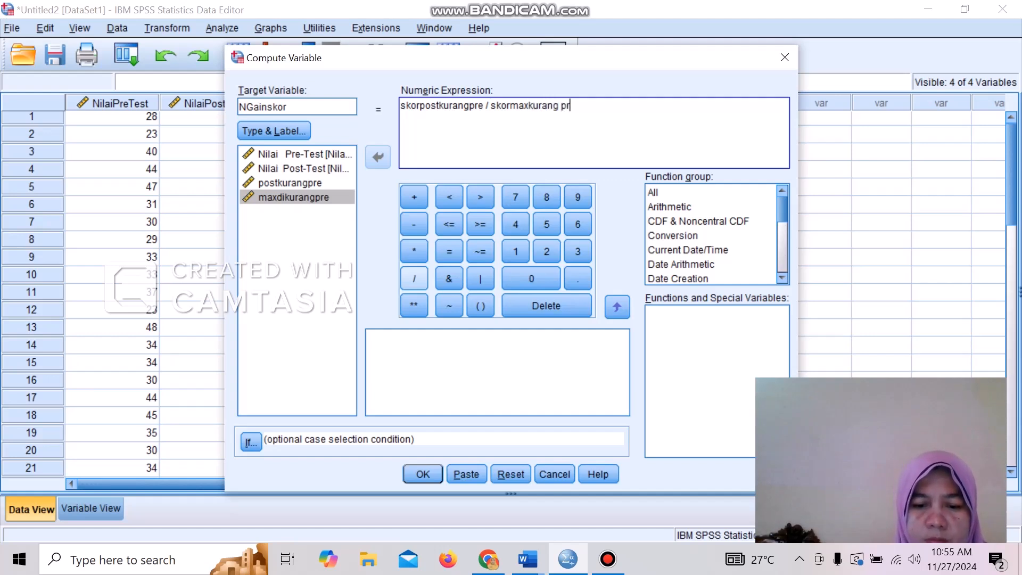
text(e)
key(Return)
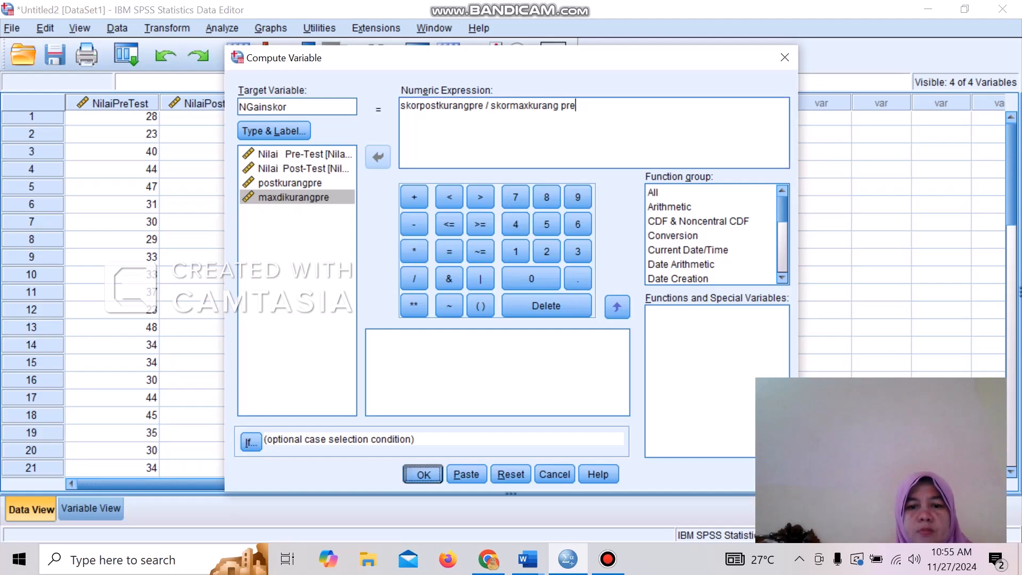
key(Return)
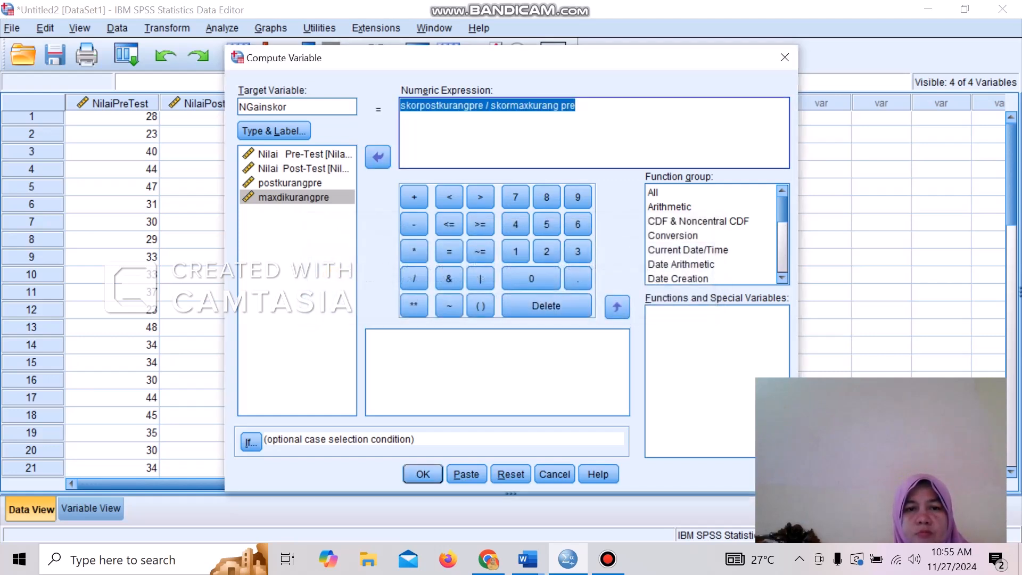
Delete the rejected skorpostkurangpre / skormaxkurang pre formula from the numeric expression
click(577, 106)
key(BackSpace)
key(BackSpace)
key(BackSpace)
key(BackSpace)
key(BackSpace)
key(BackSpace)
key(BackSpace)
key(BackSpace)
key(BackSpace)
key(BackSpace)
key(BackSpace)
key(BackSpace)
key(BackSpace)
key(BackSpace)
key(BackSpace)
key(BackSpace)
key(BackSpace)
key(BackSpace)
key(BackSpace)
key(BackSpace)
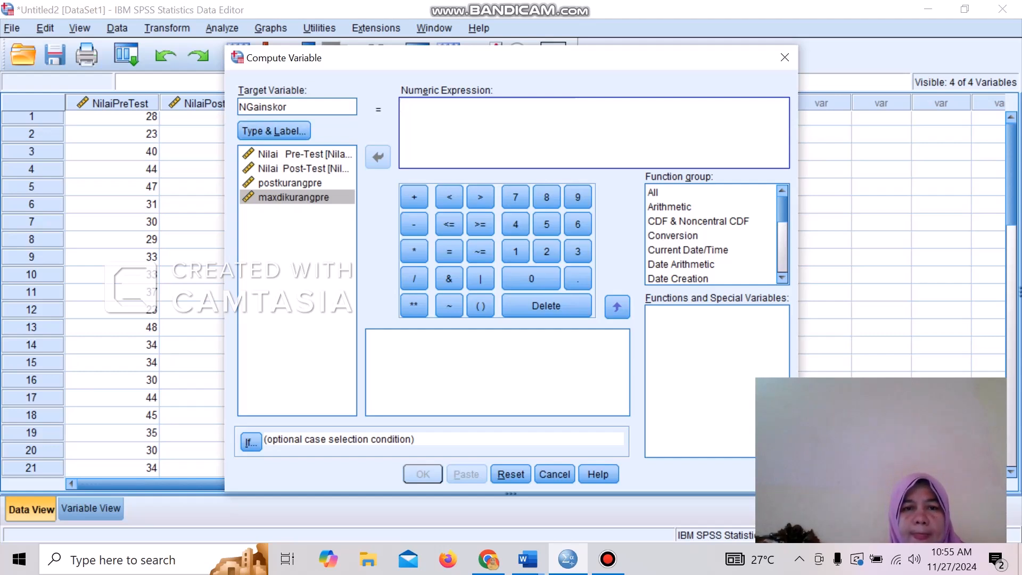
Compute NGainskor with the numeric expression postkurangpre / maxdikurangpre, and close the resulting output without saving it
click(290, 107)
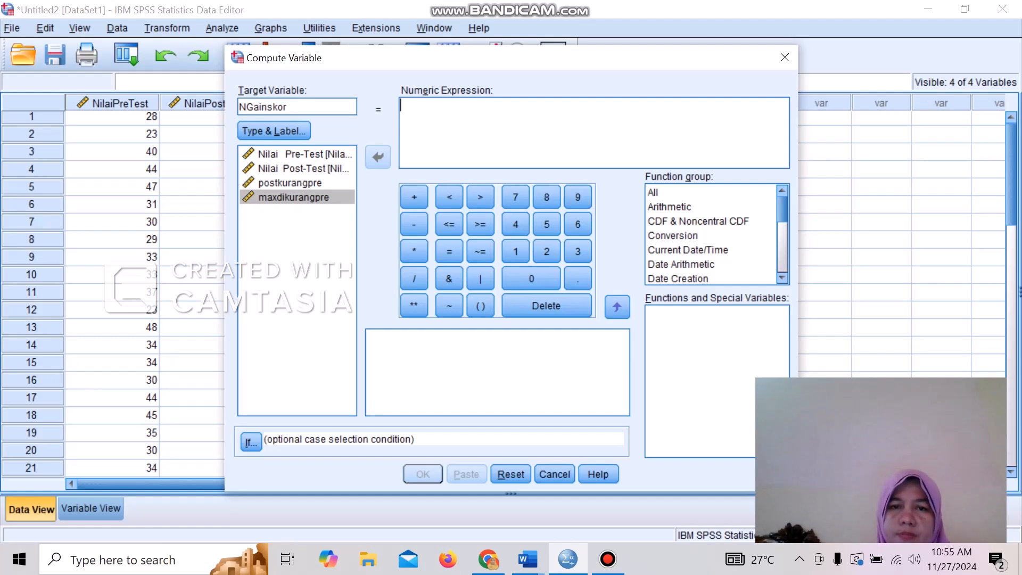
click(290, 183)
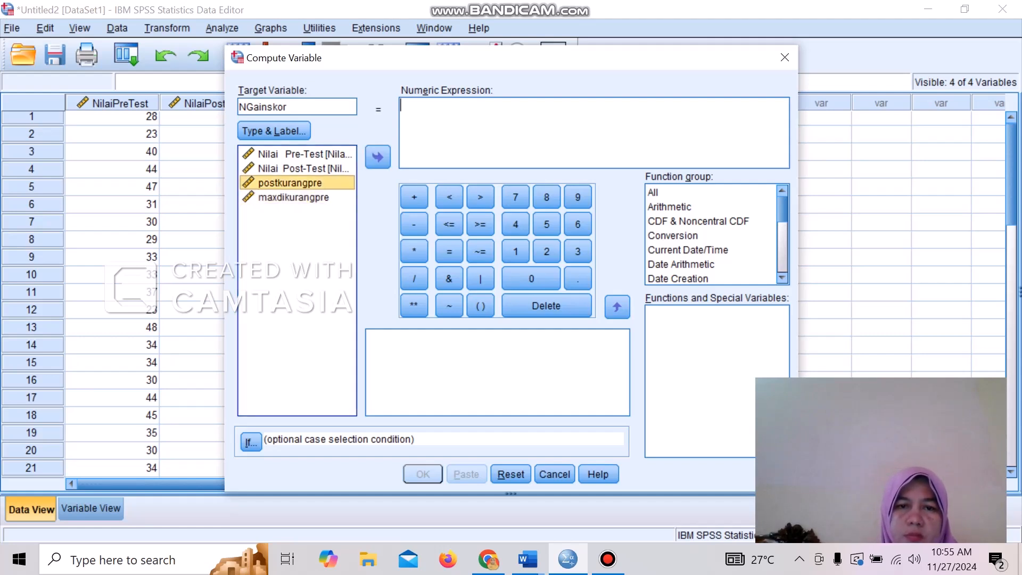
click(377, 157)
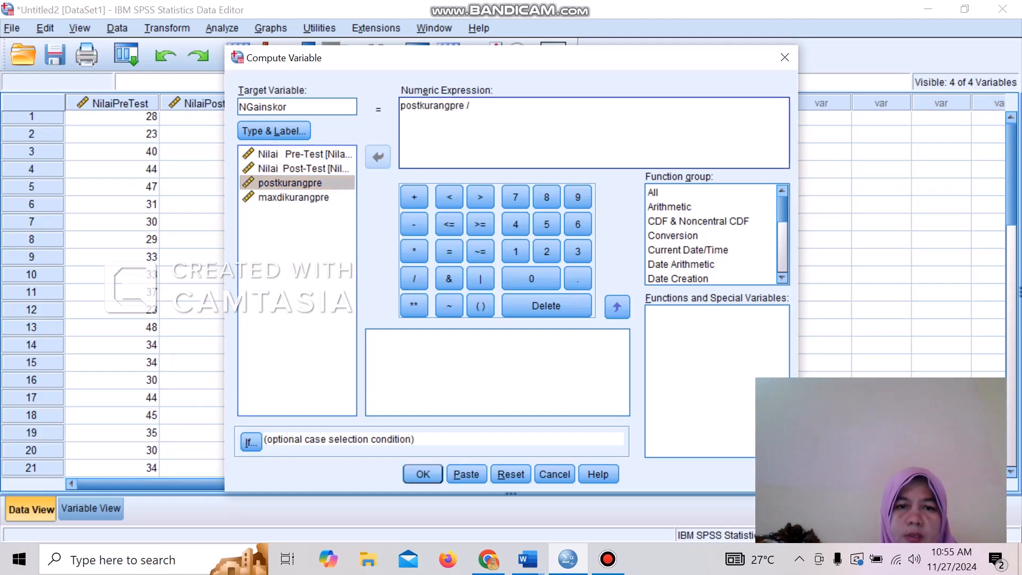
click(293, 198)
click(377, 157)
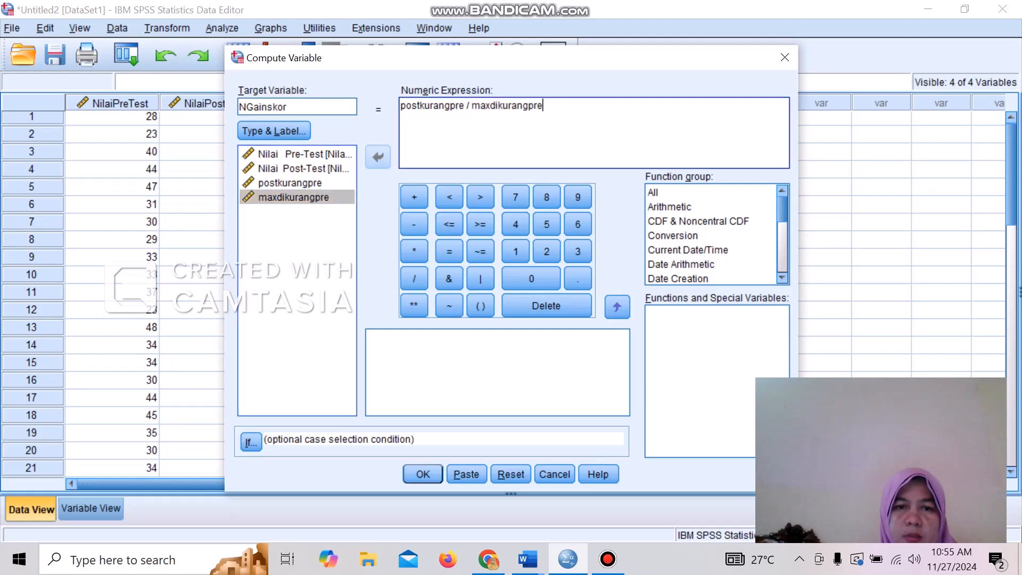
click(423, 474)
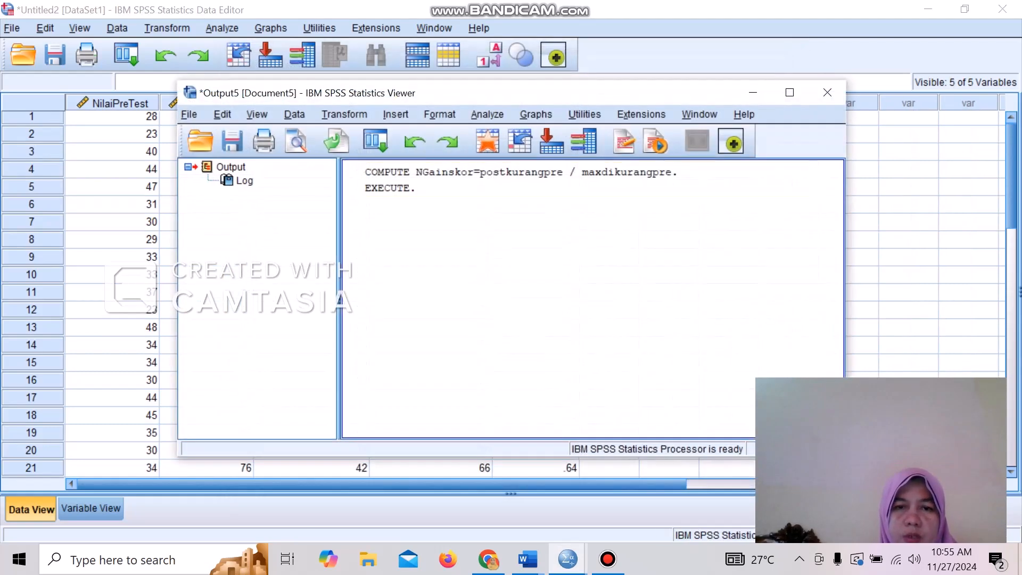
click(826, 92)
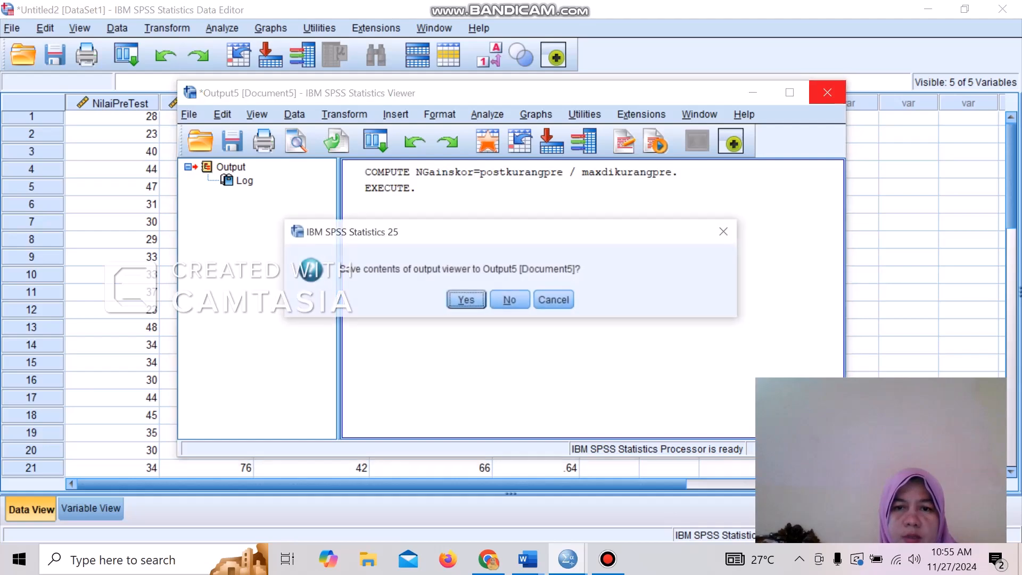
click(511, 300)
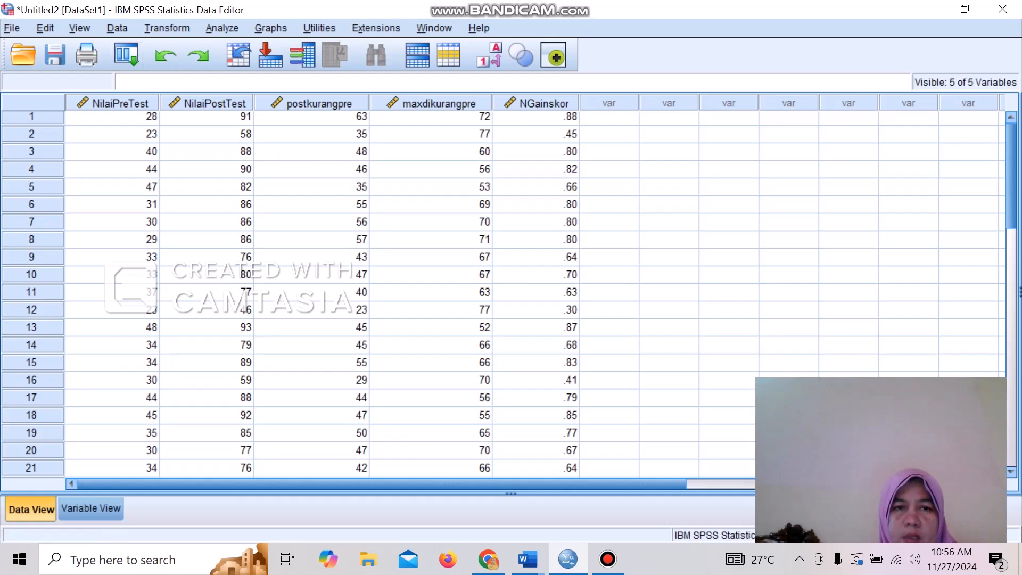
Start another variable computation with NGainskorpersen as the target variable
click(167, 28)
click(203, 49)
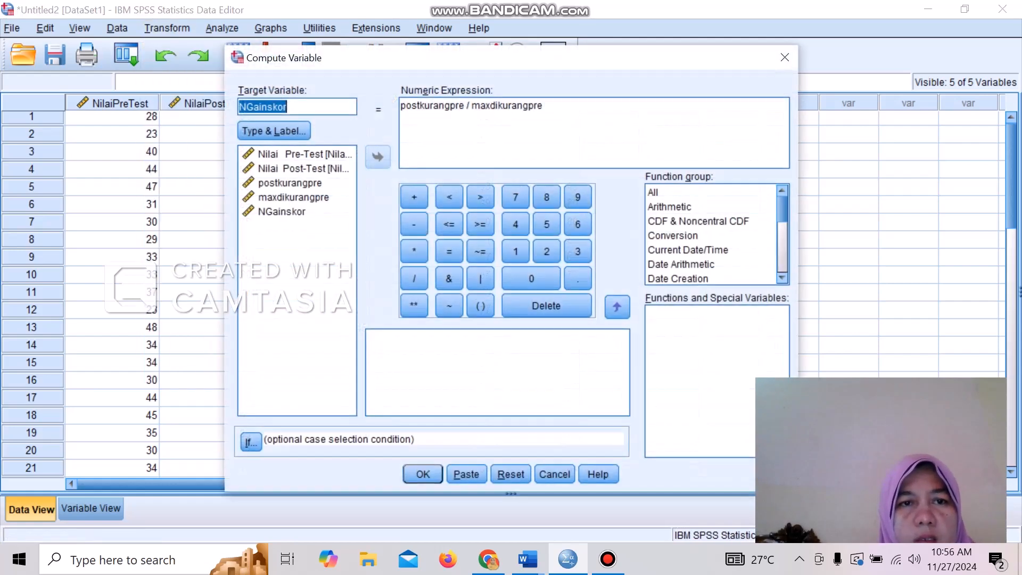
click(288, 107)
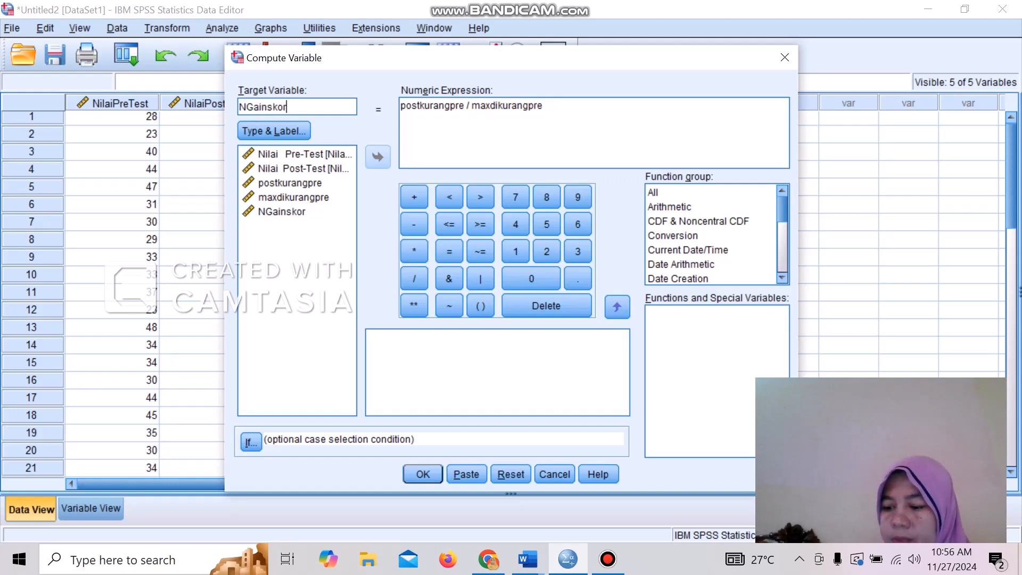
text(pesen)
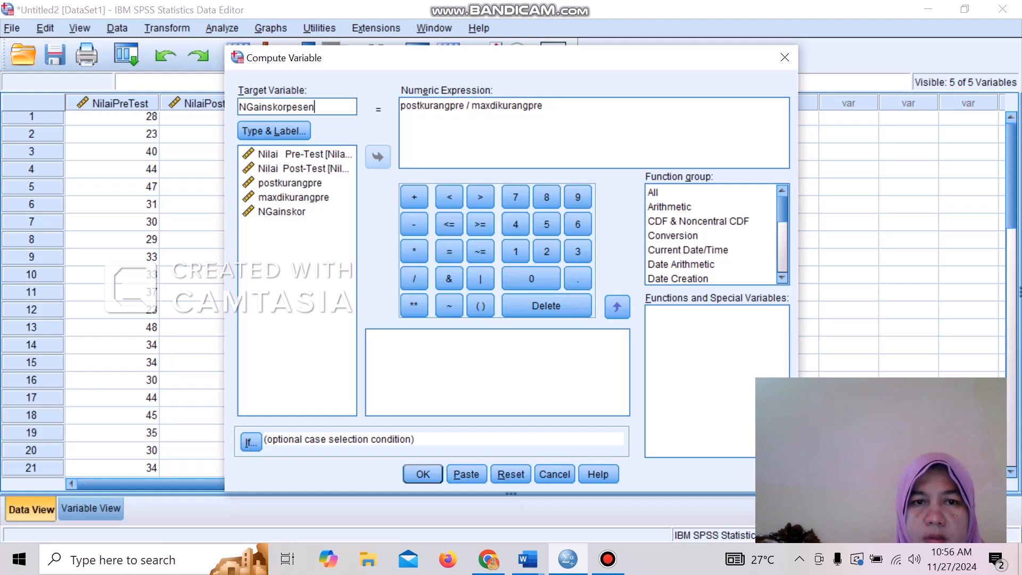
click(298, 107)
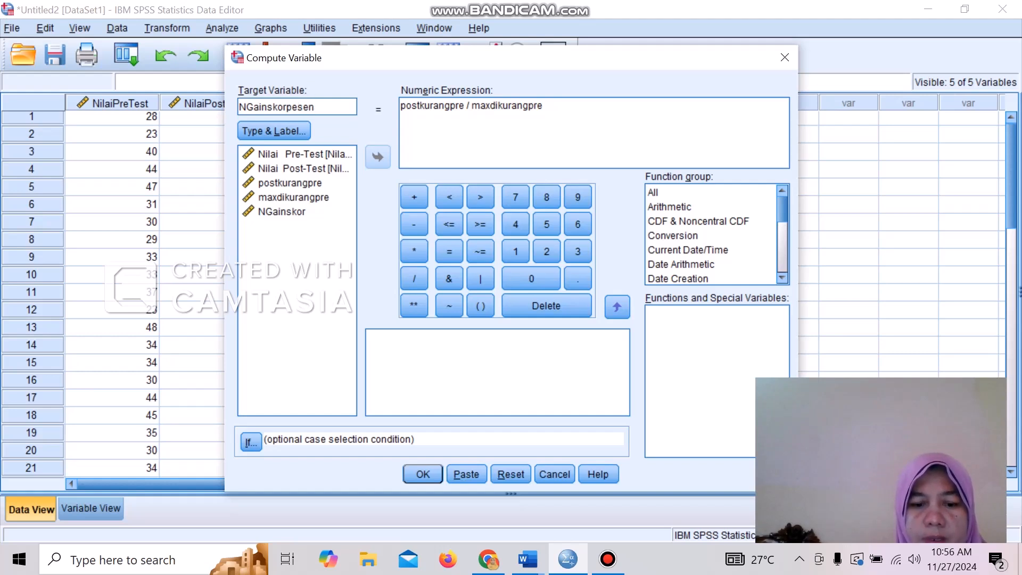
text(r)
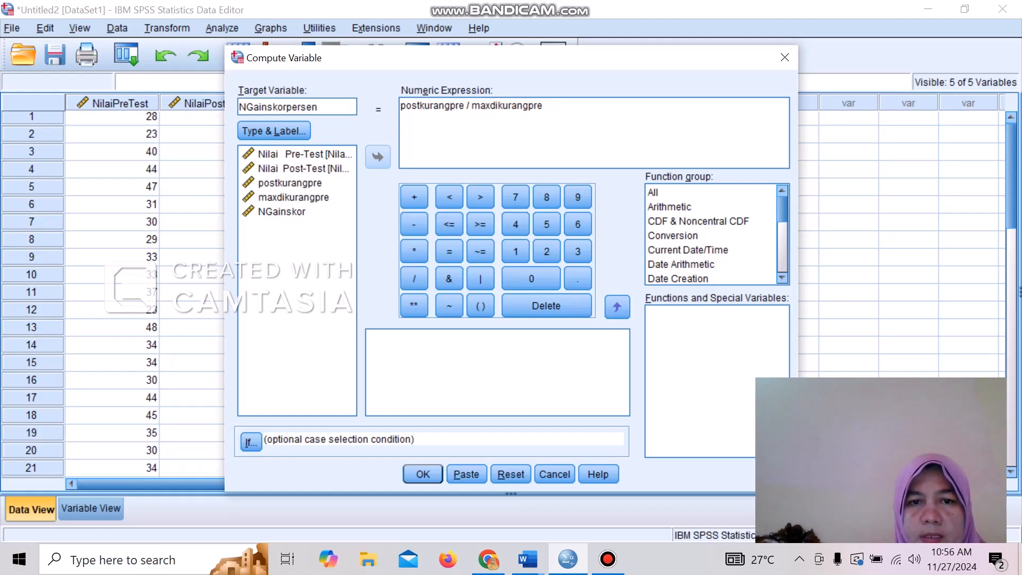
Replace the numeric expression with NGainskor * 100, run the computation and close its output without saving
click(544, 106)
drag(544, 106, 401, 105)
key(BackSpace)
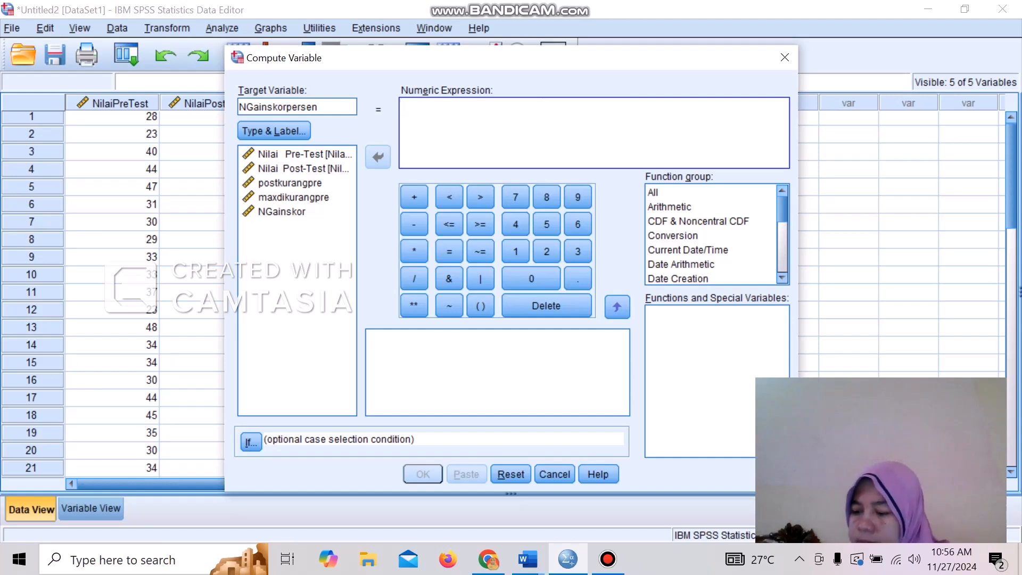
click(281, 212)
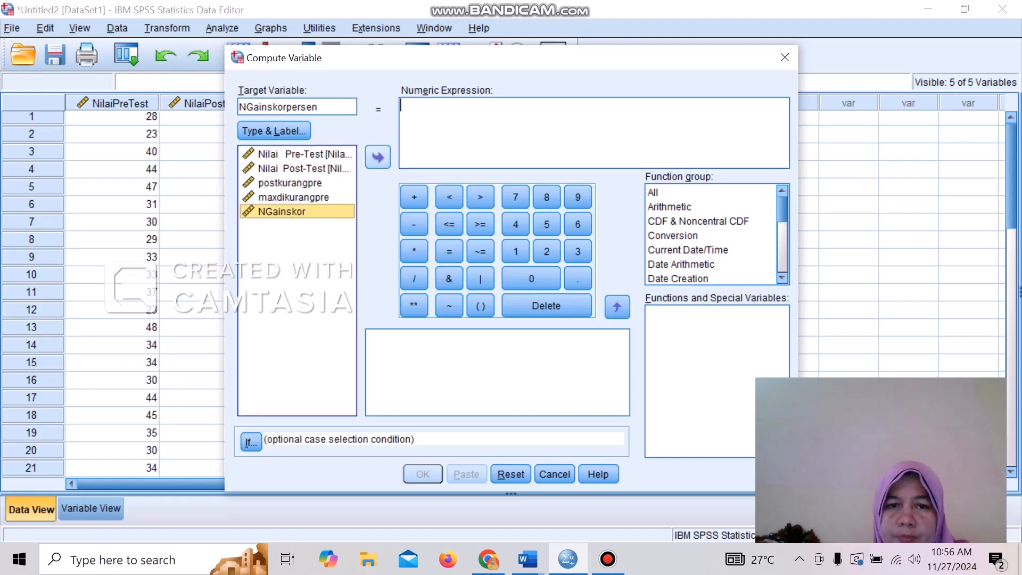
click(378, 157)
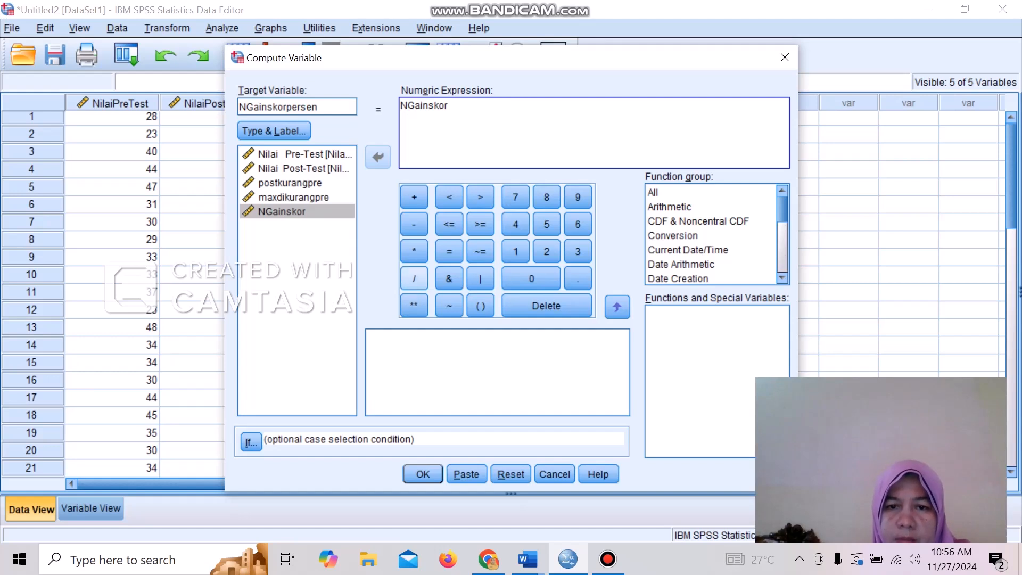
click(414, 250)
text(100)
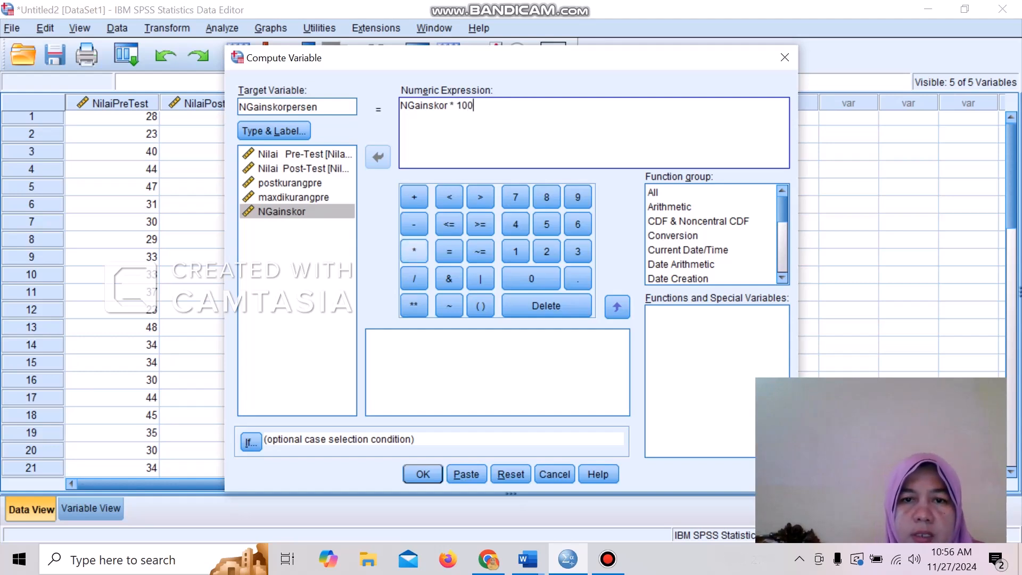
click(414, 250)
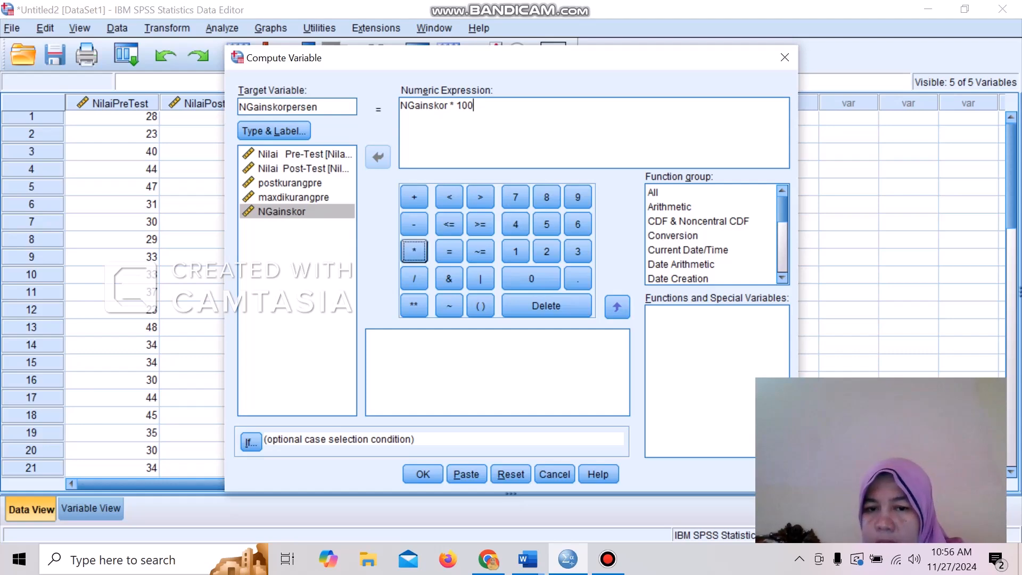
click(422, 474)
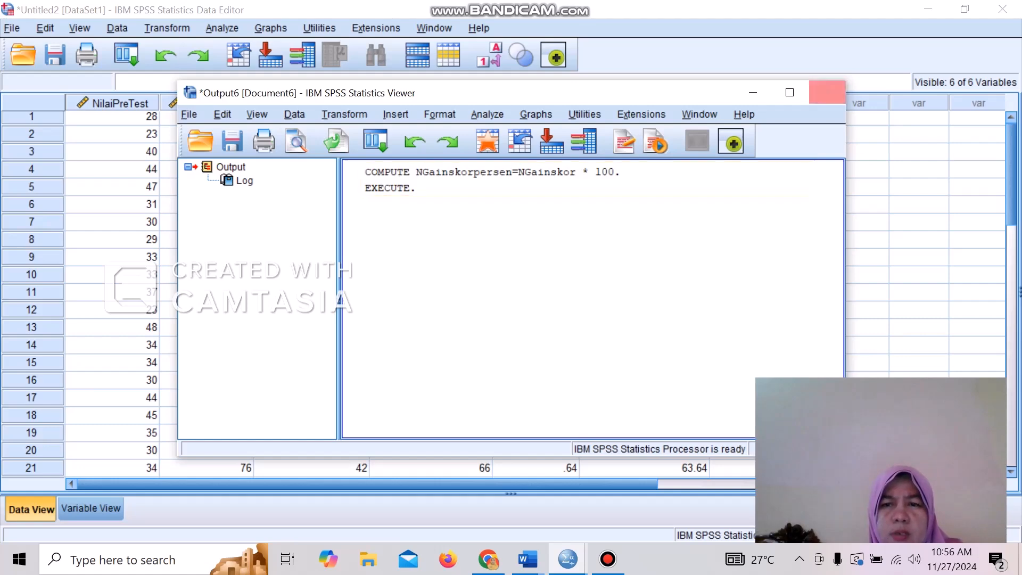
click(827, 92)
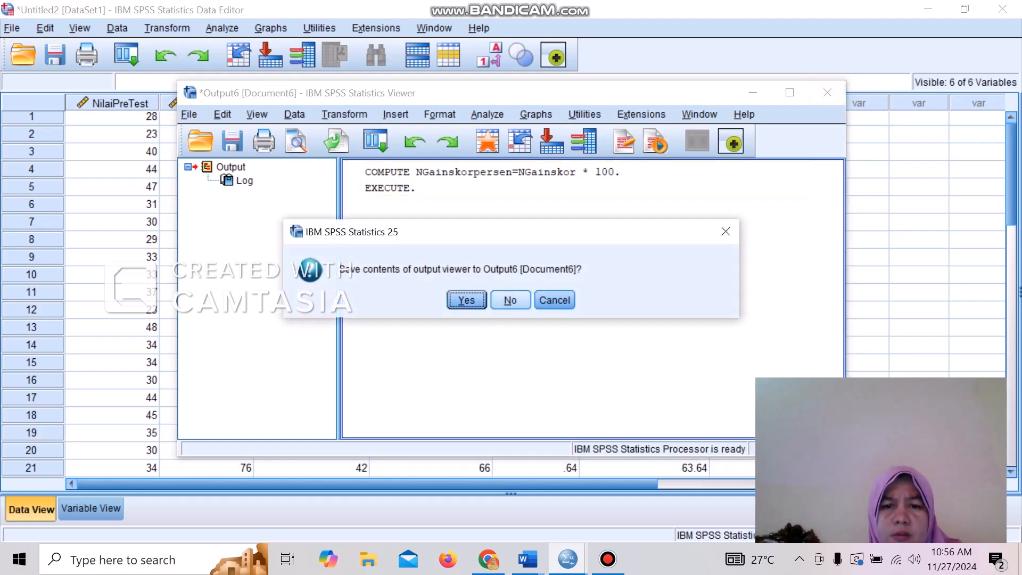
click(510, 300)
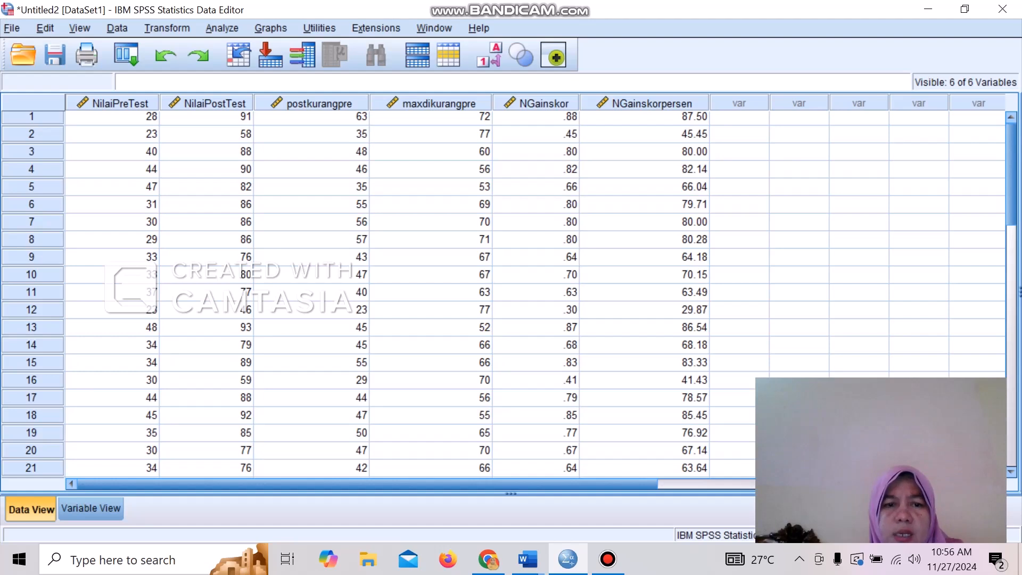
Set the number of decimals of the NGainskorpersen variable to 0
click(90, 508)
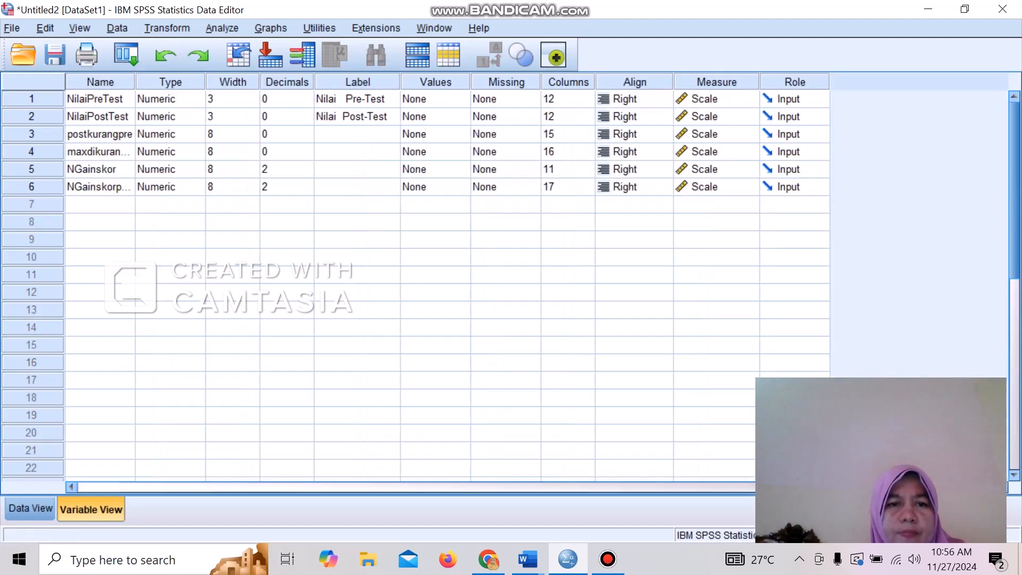
click(282, 187)
click(282, 187)
key(BackSpace)
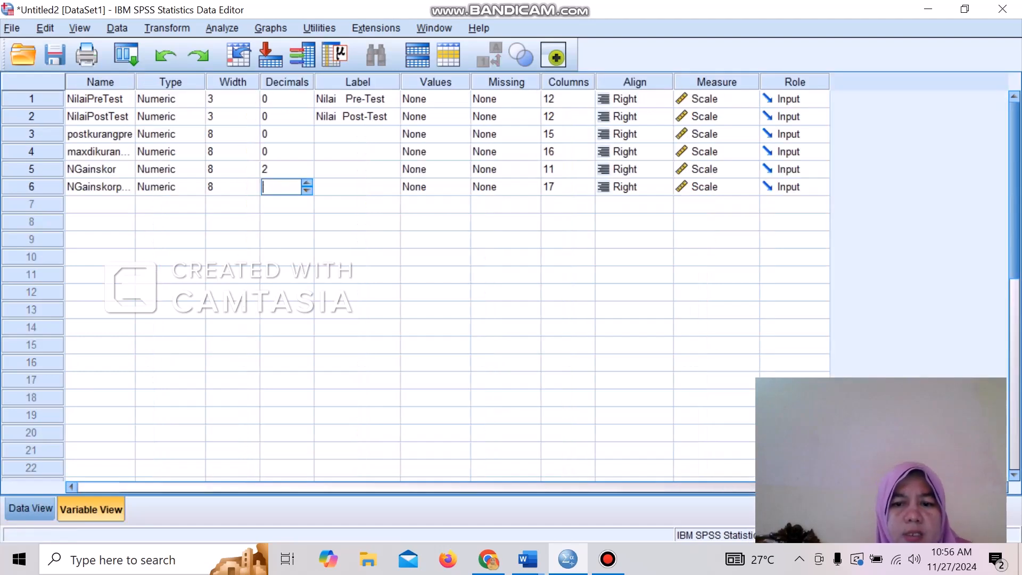
text(0)
Set the decimals of the NGainskor variable to 0 and check the effect in the data sheet
click(285, 170)
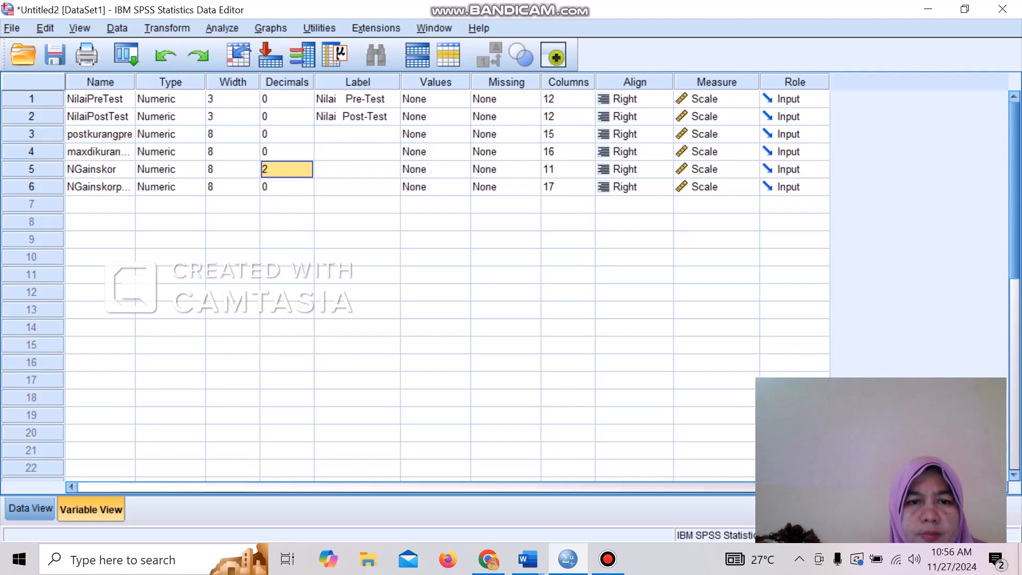
click(285, 170)
key(BackSpace)
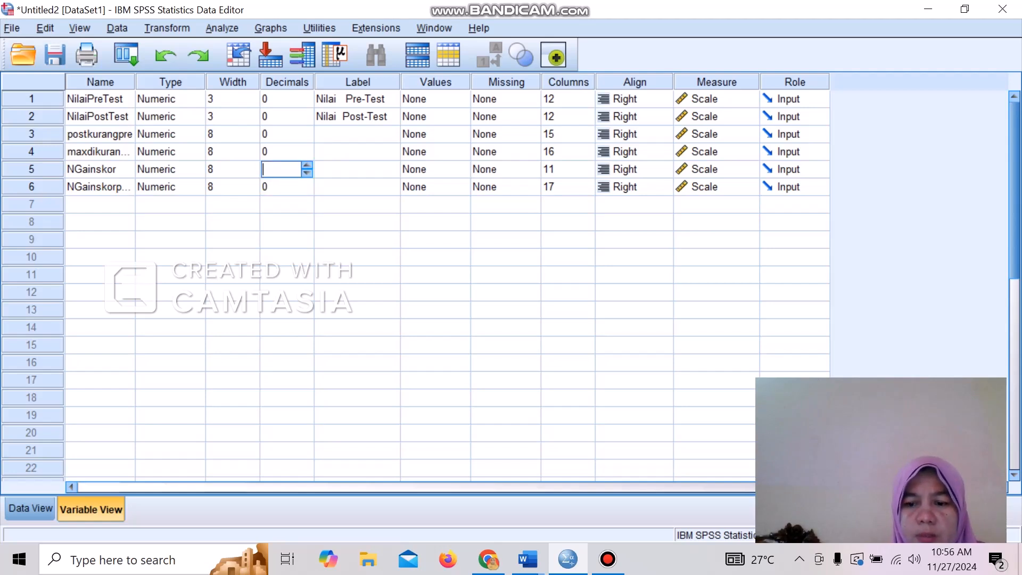
text(0)
click(31, 508)
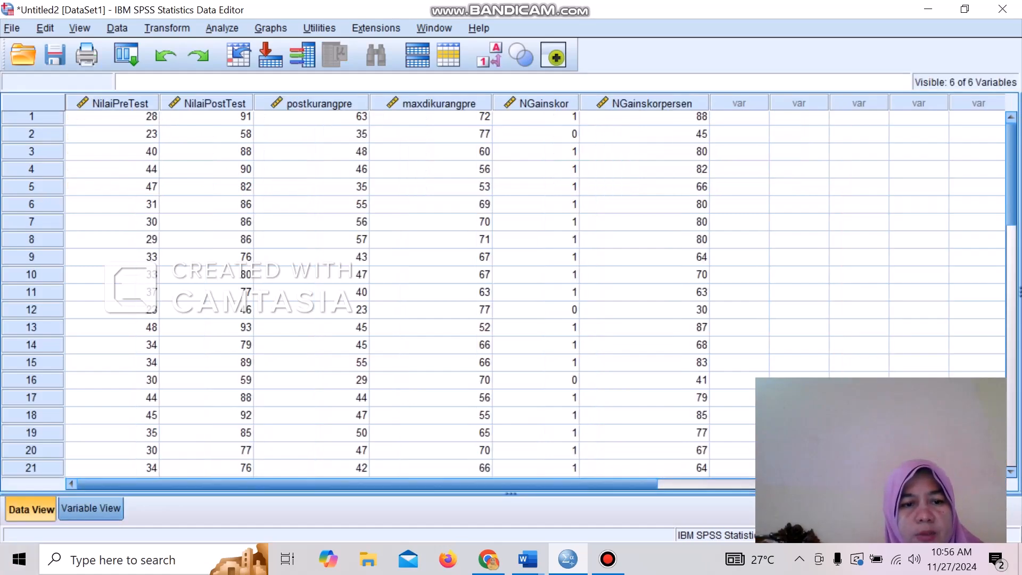
Set the decimals of the NGainskor variable back to 2 and return to the data sheet
click(91, 509)
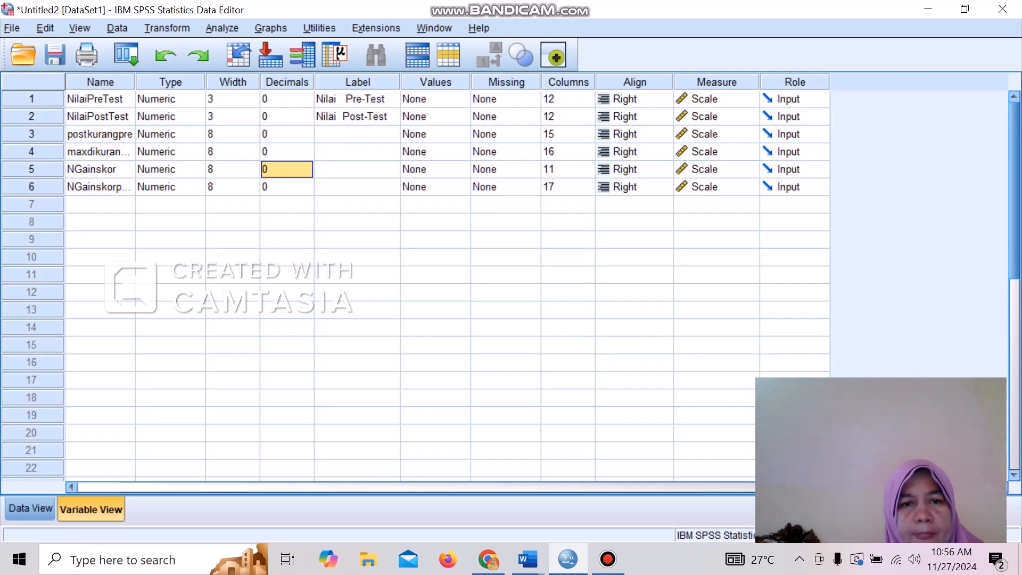
click(282, 169)
click(277, 170)
key(BackSpace)
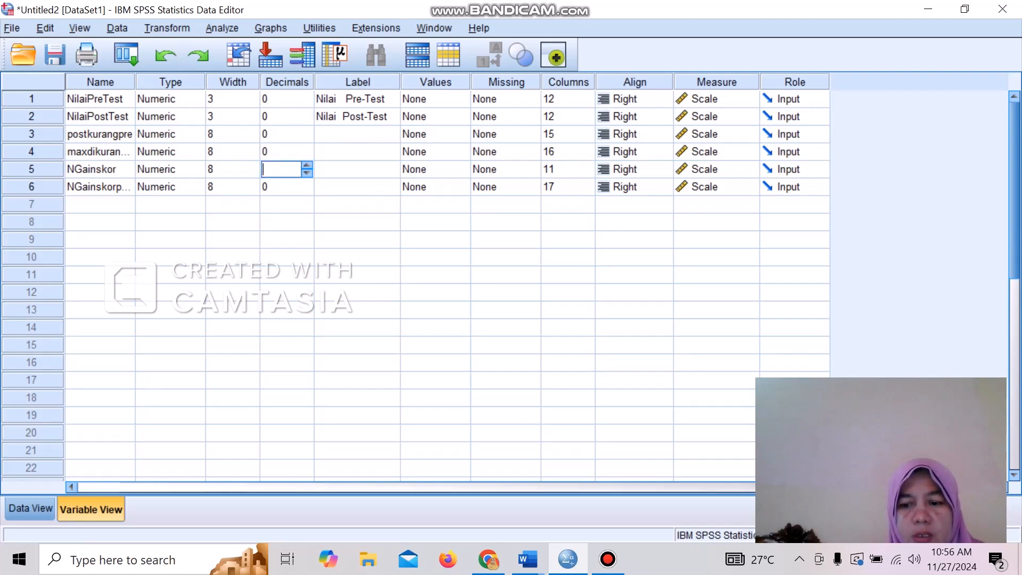
text(2)
click(165, 398)
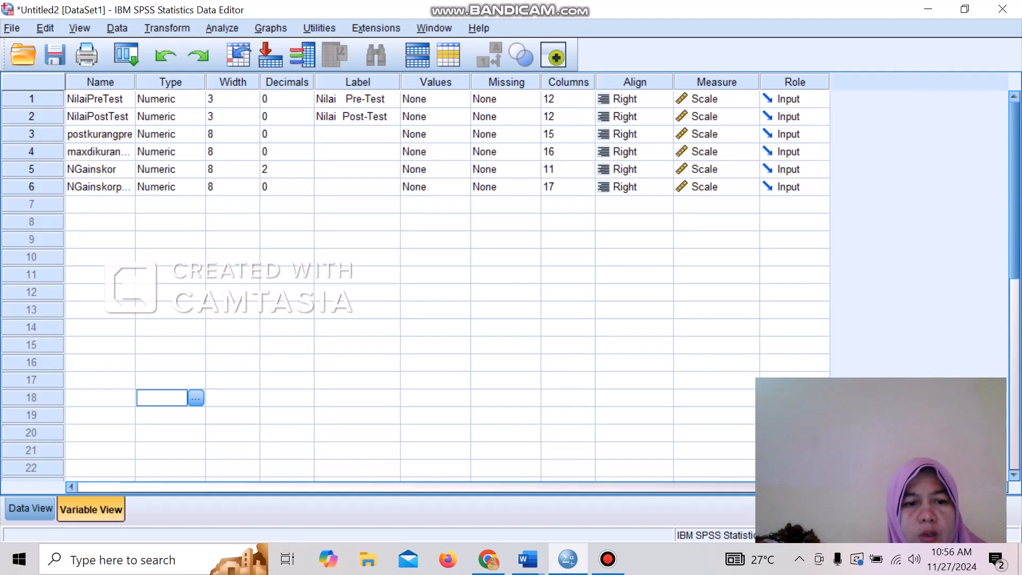
click(30, 508)
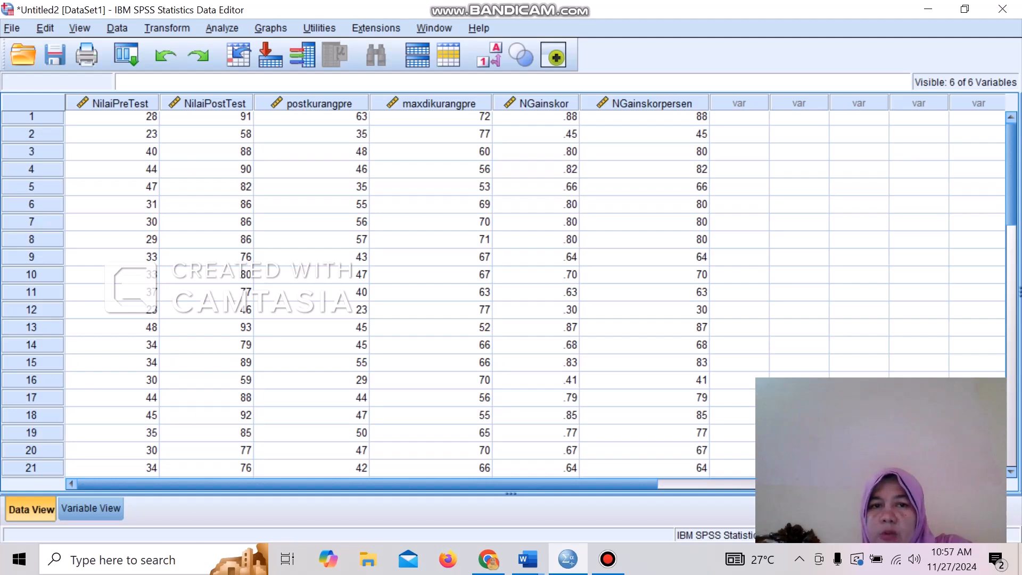
Set up a Descriptives analysis with NGainskor and NGainskorpersen as its variables
click(222, 29)
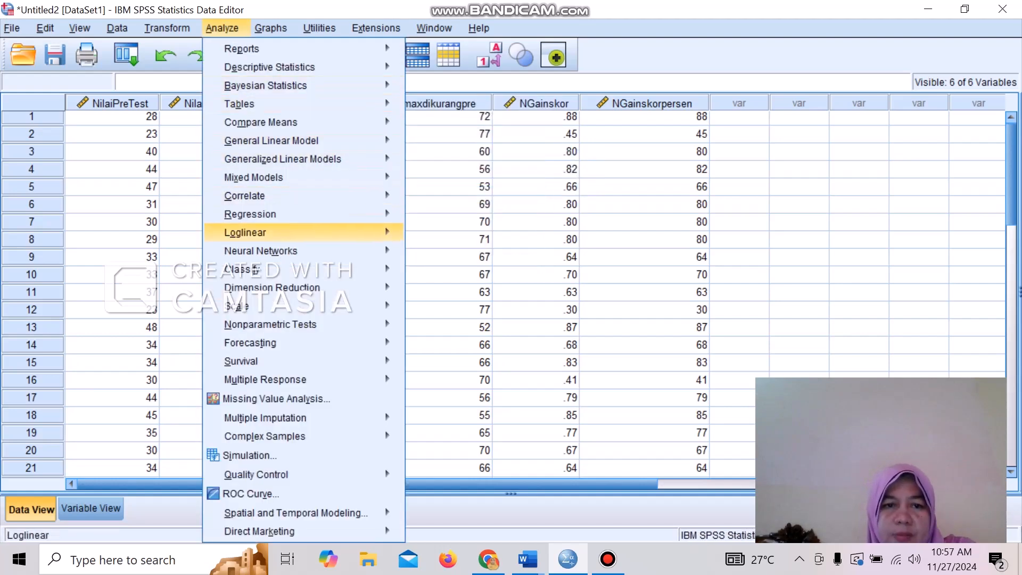
mouse_move(266, 67)
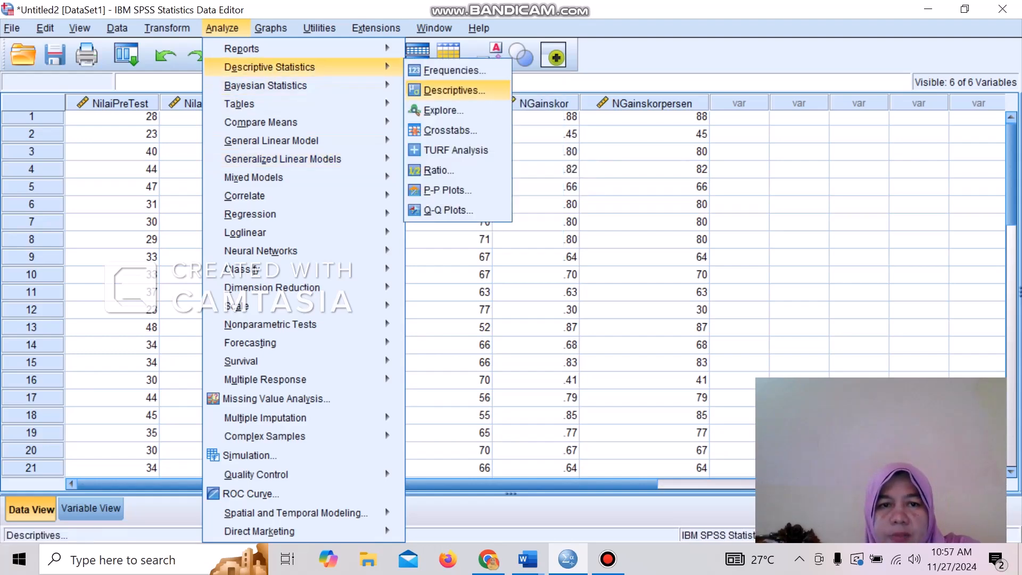
click(454, 90)
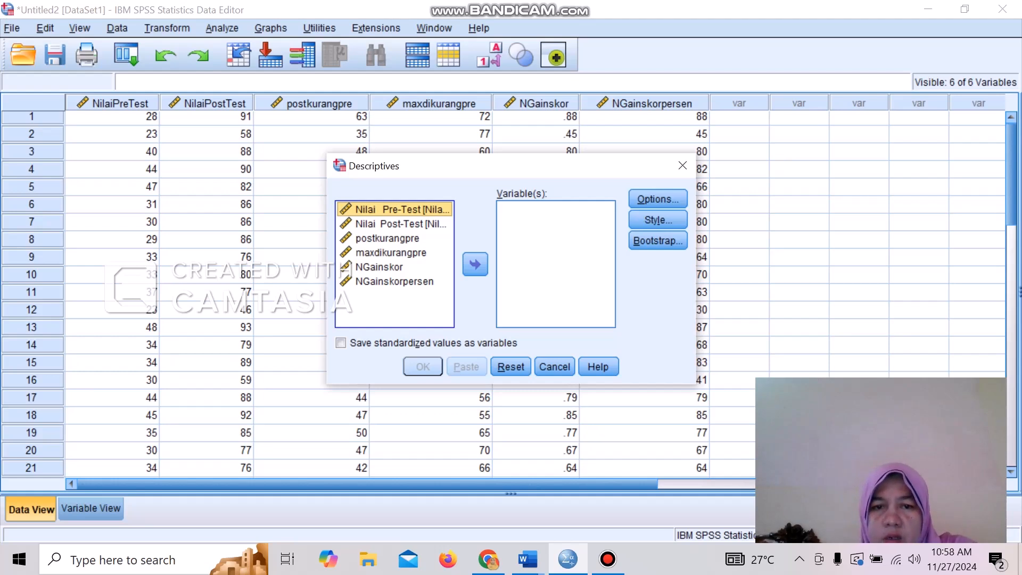
click(378, 267)
click(475, 264)
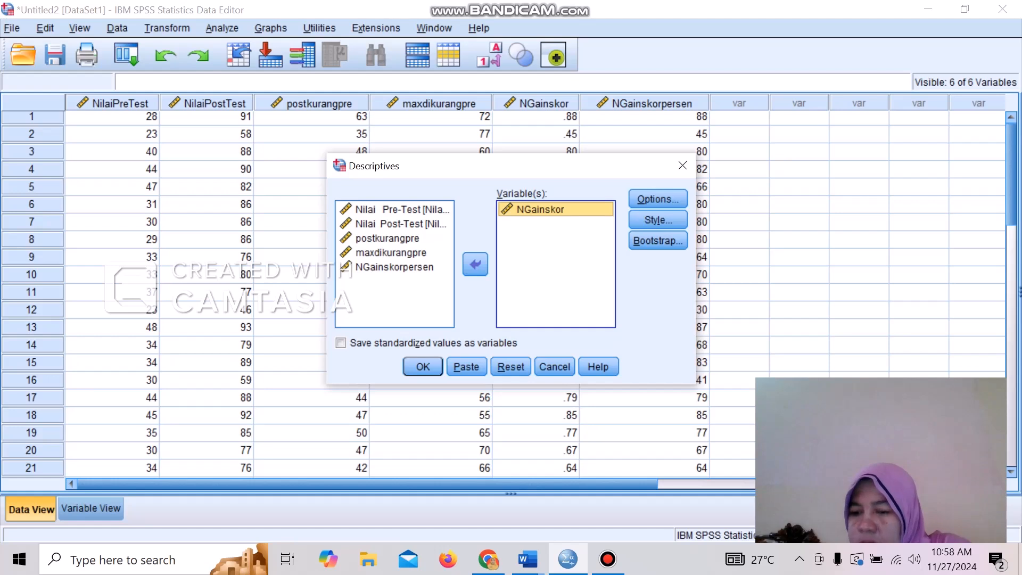
click(395, 267)
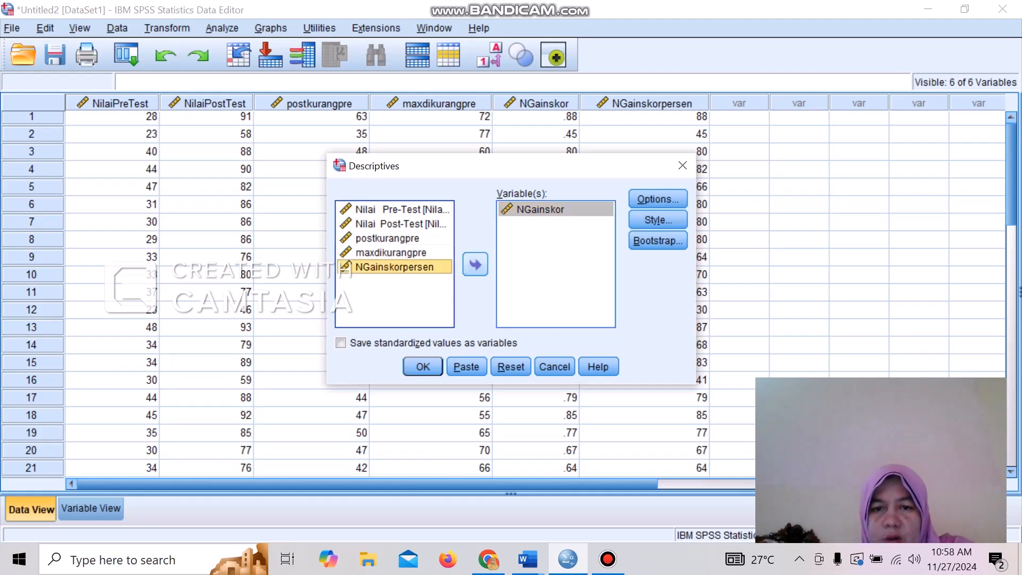
click(475, 264)
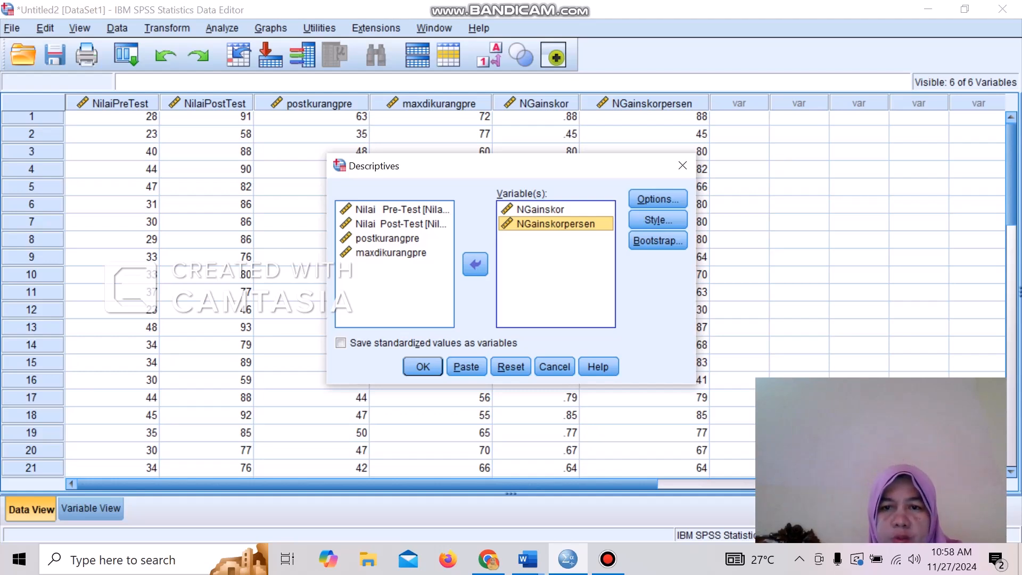
Run the Descriptives analysis of NGainskor and NGainskorpersen with mean, standard deviation, minimum and maximum
click(658, 198)
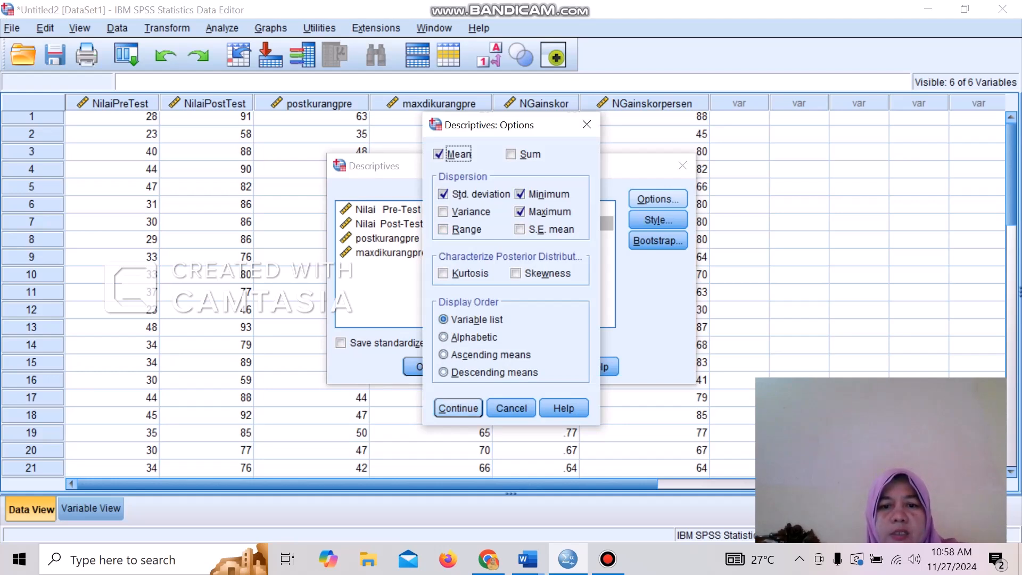
click(458, 408)
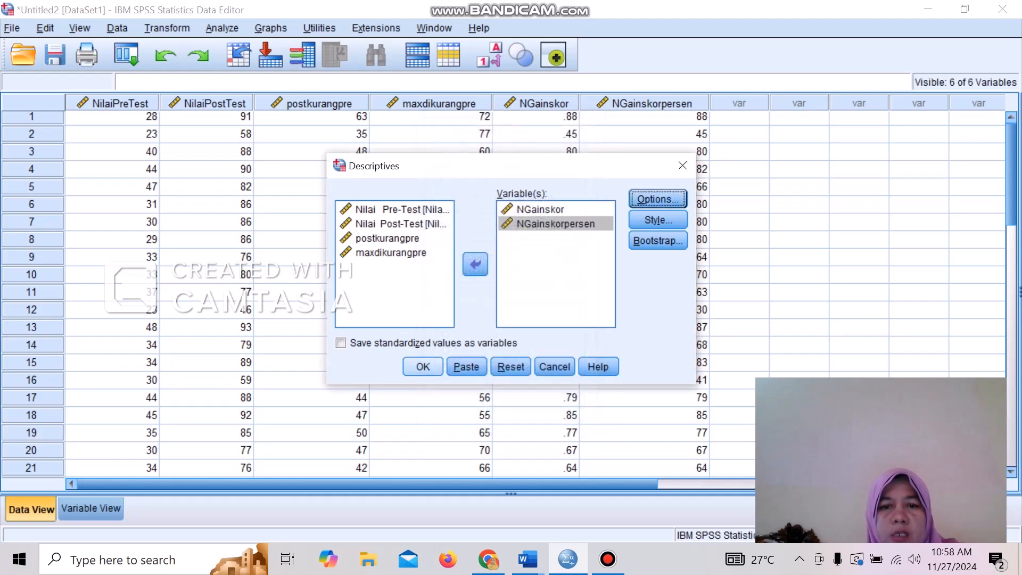
click(423, 366)
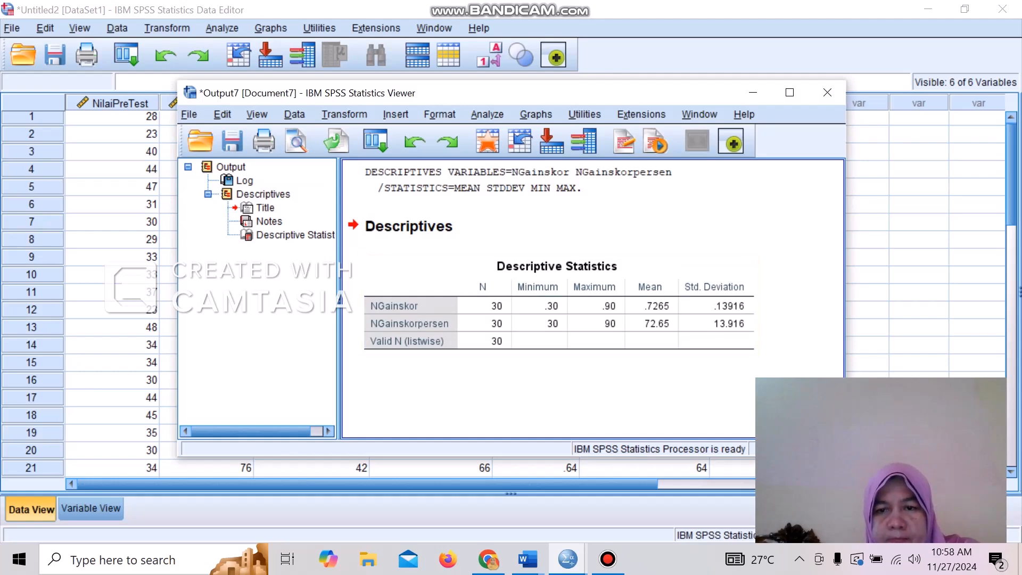
Bring back the output viewer and copy the Descriptive Statistics table
mouse_move(1011, 175)
mouse_down()
mouse_move(1011, 191)
mouse_move(1011, 174)
mouse_up()
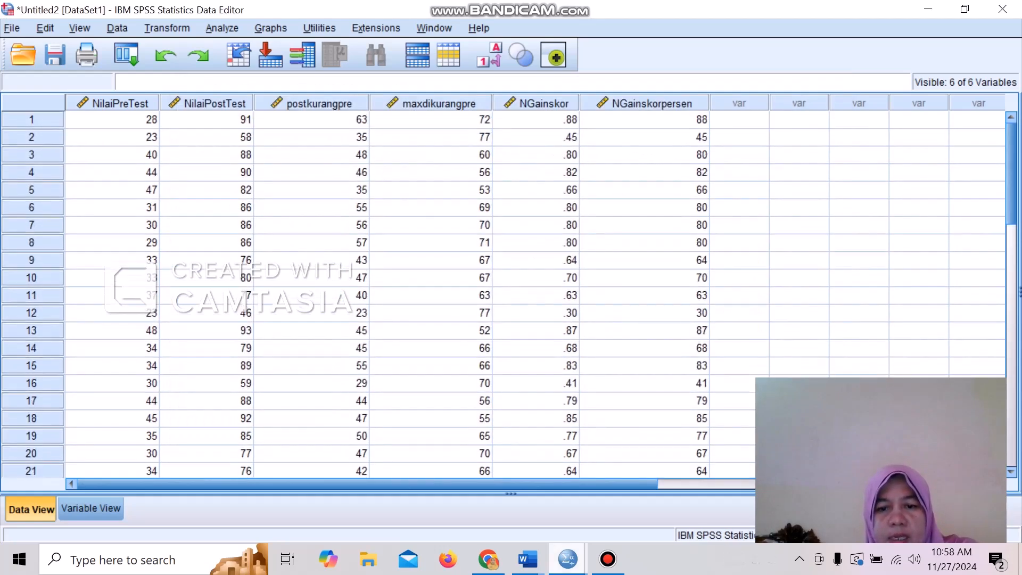
click(567, 558)
click(654, 489)
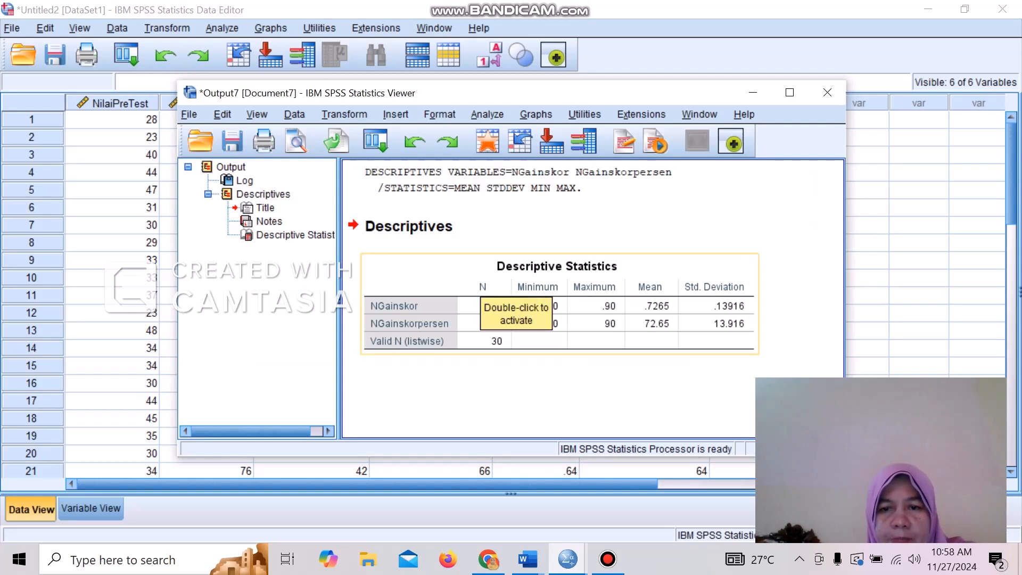
click(498, 306)
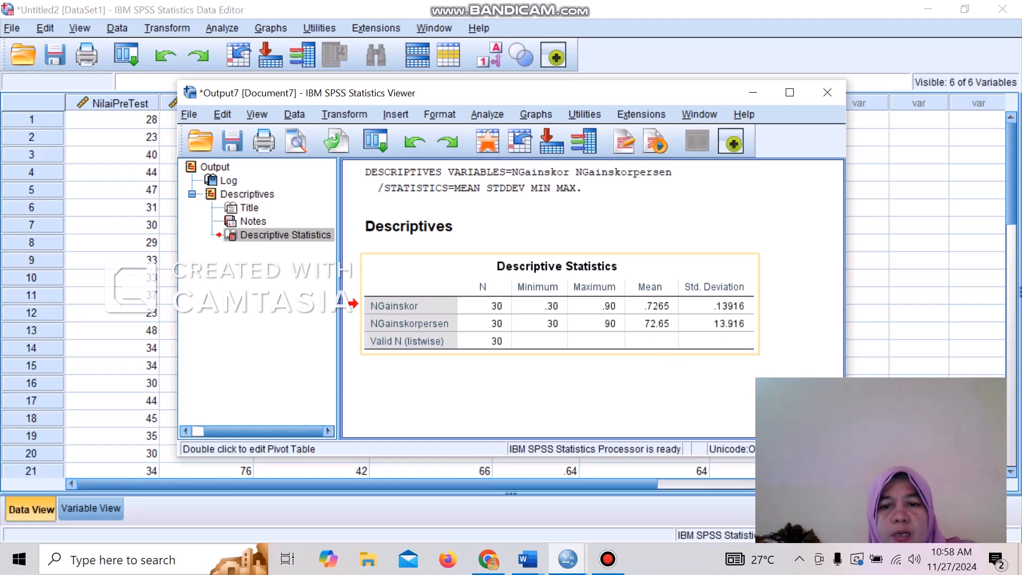
right_click(603, 262)
click(622, 289)
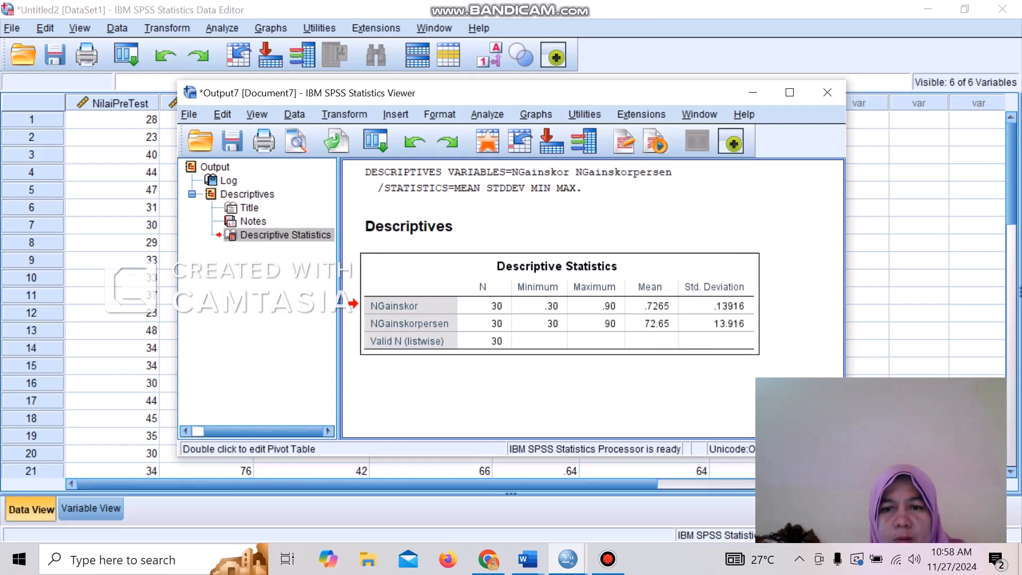
Minimize the output viewer, switch to Document1 in Word and paste the table below the Descriptive analysis instructions
click(752, 93)
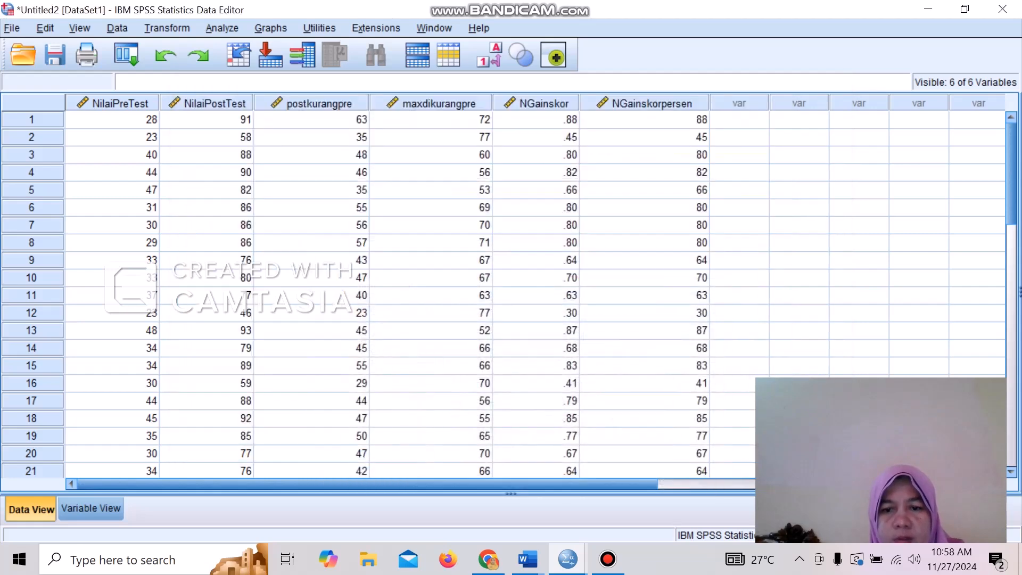
mouse_move(527, 558)
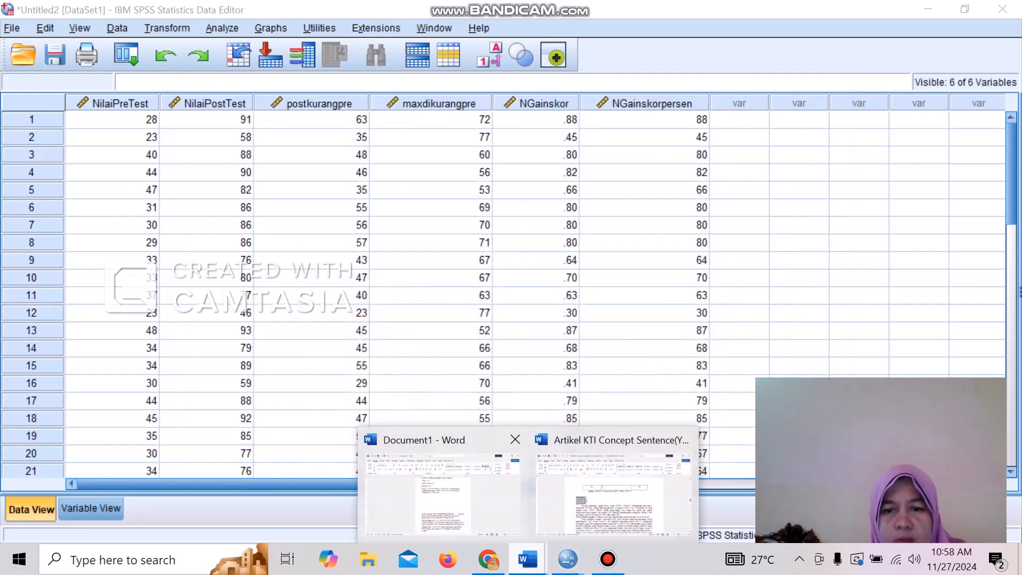
click(479, 490)
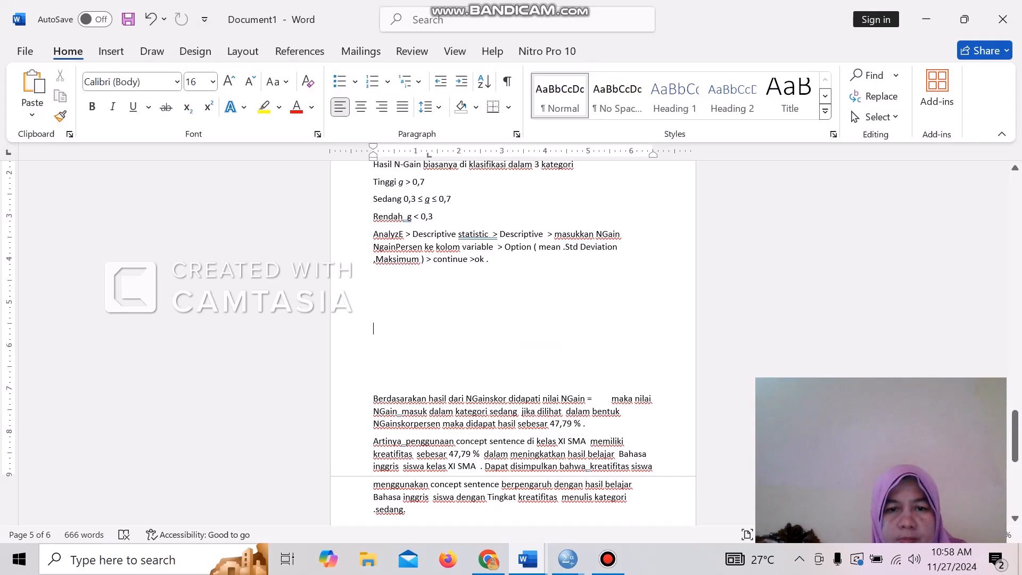
key(ctrl+v)
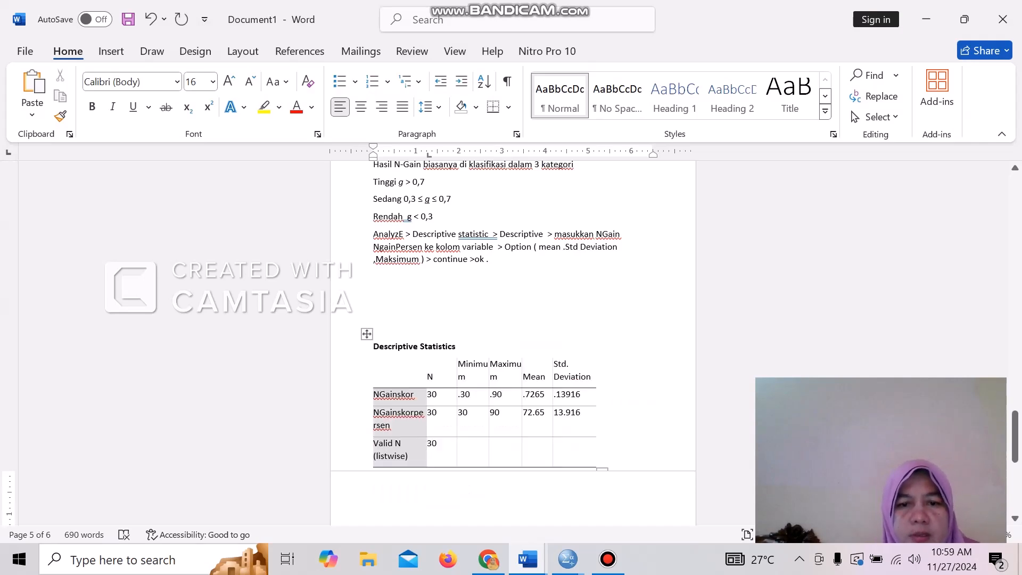
Add blank lines above the pasted Descriptive Statistics table to move it onto the next page
key(Return)
key(Return)
key(Return)
key(Return)
key(Return)
key(Return)
key(Return)
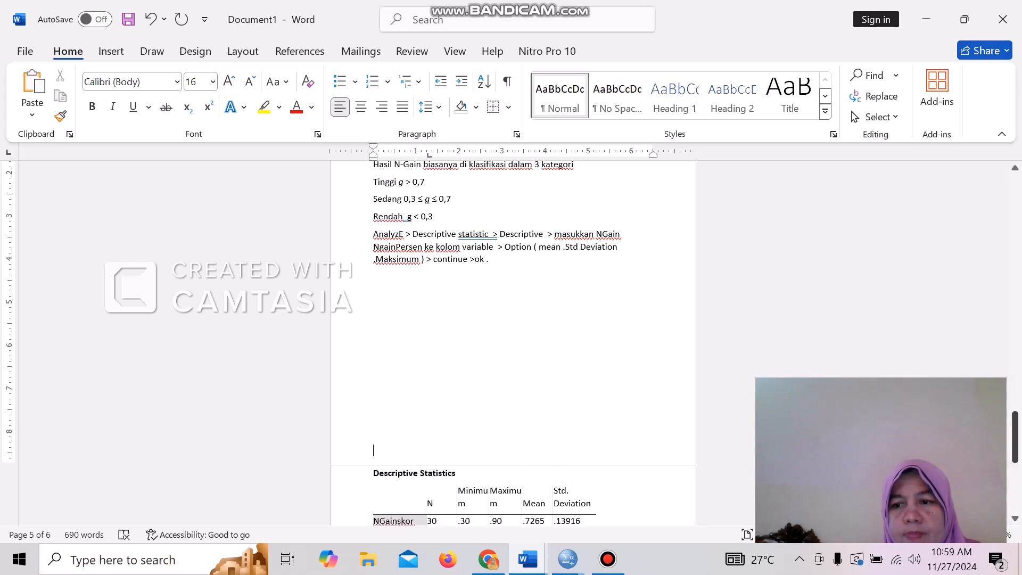
Check the pasted Descriptive Statistics table against the original in the SPSS output viewer and return to the Word report
drag(1015, 436, 1015, 458)
click(581, 379)
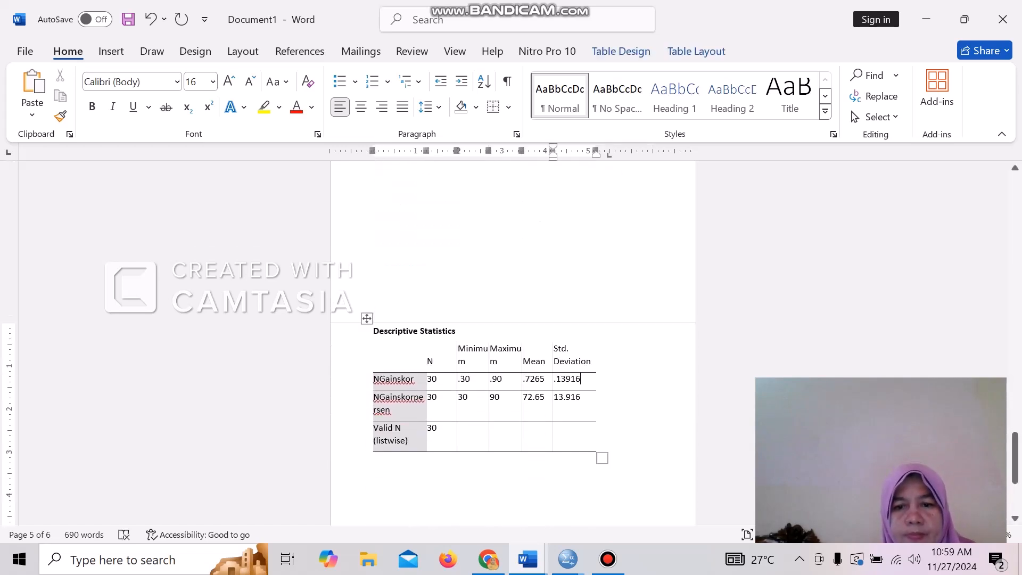
click(373, 308)
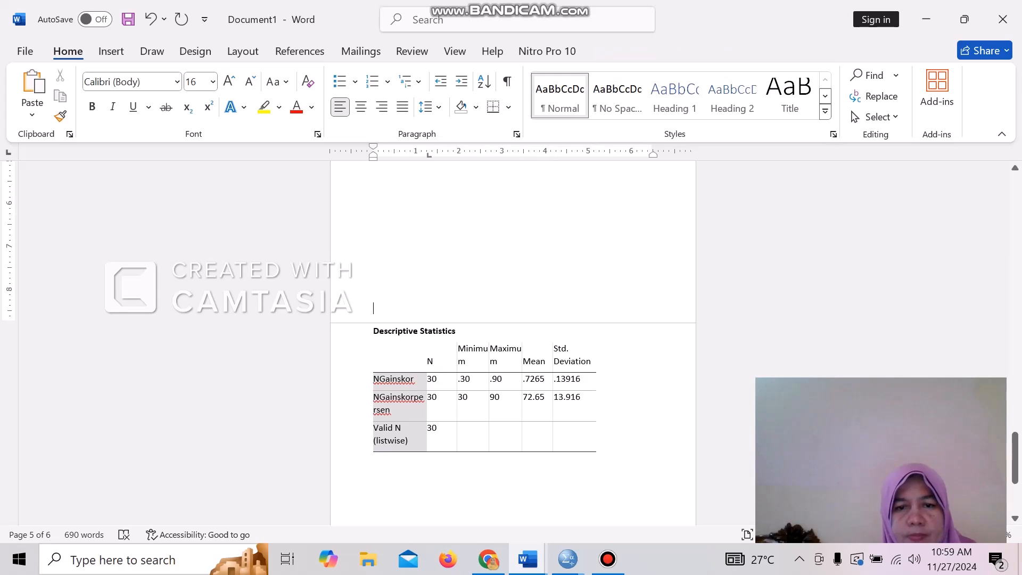
click(362, 363)
click(439, 429)
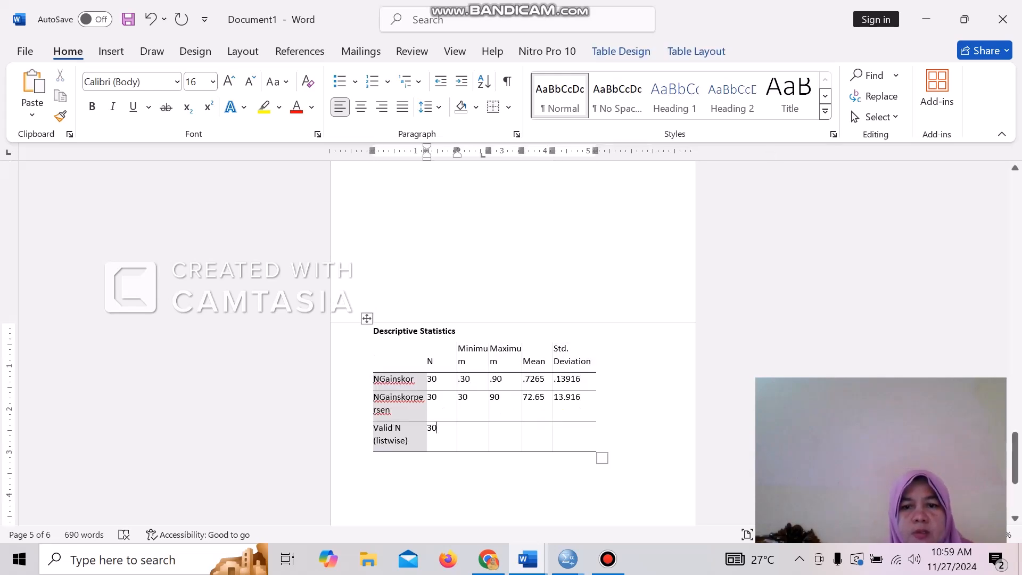
click(567, 559)
click(652, 488)
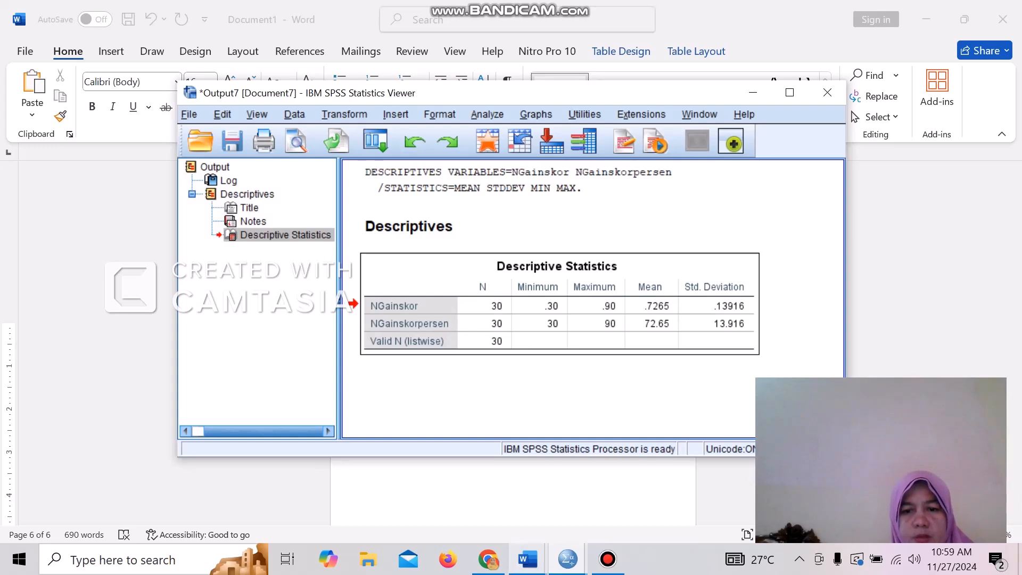
click(527, 558)
click(442, 492)
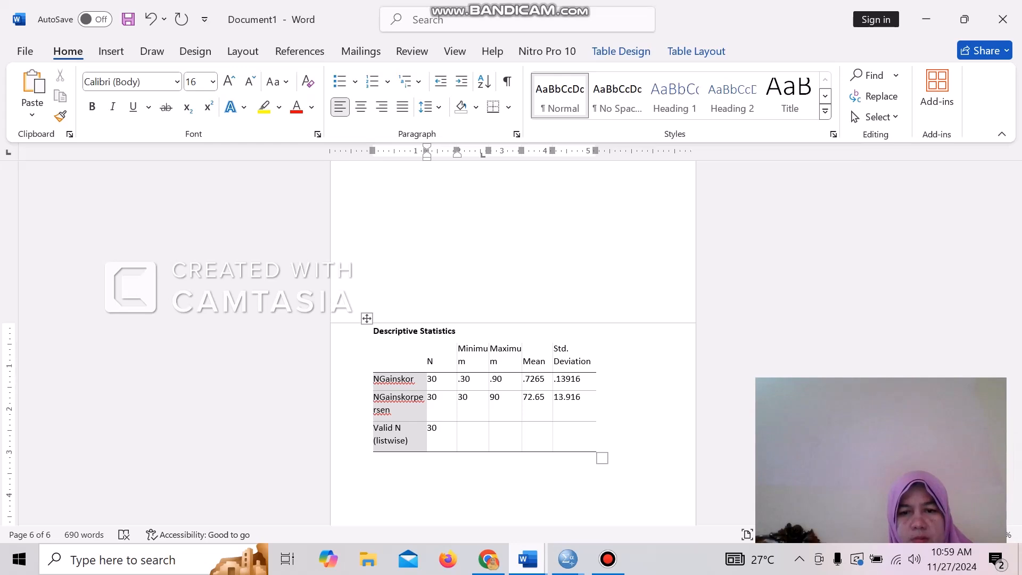
Remove the surplus blank lines between the Descriptive Statistics table and the conclusion text
scroll(513, 341, down, 3)
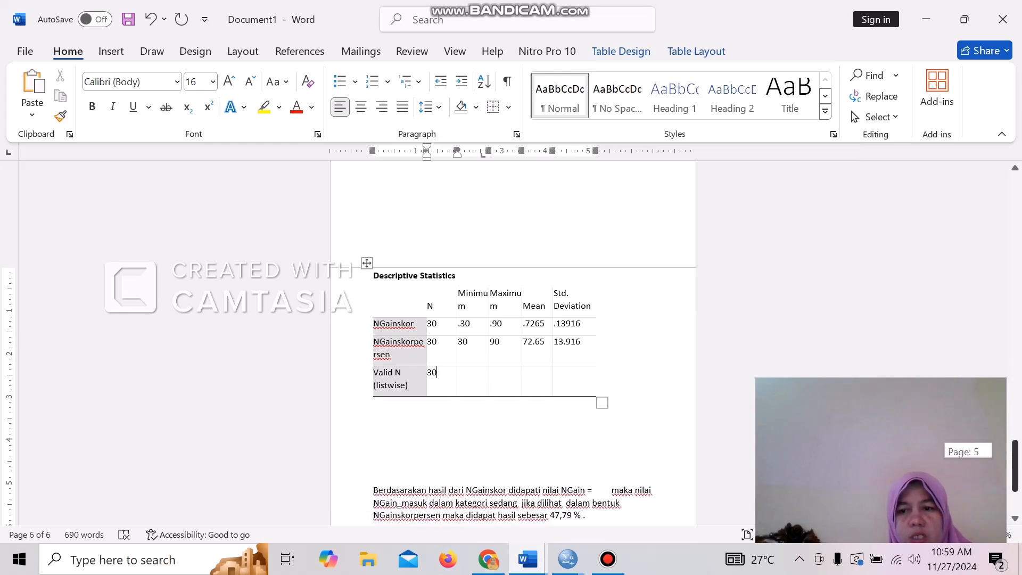
click(375, 388)
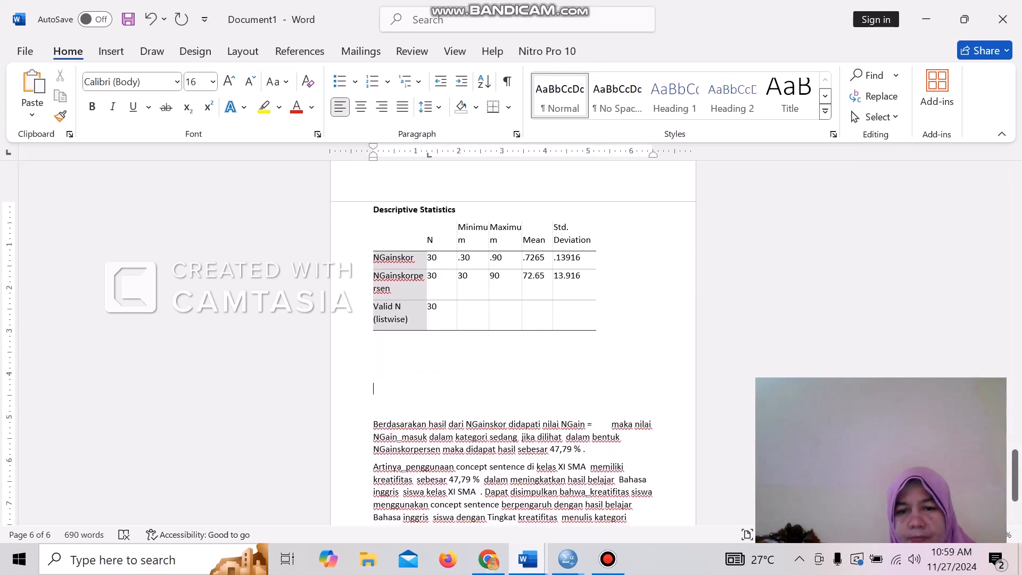
key(BackSpace)
key(BackSpace)
key(BackSpace)
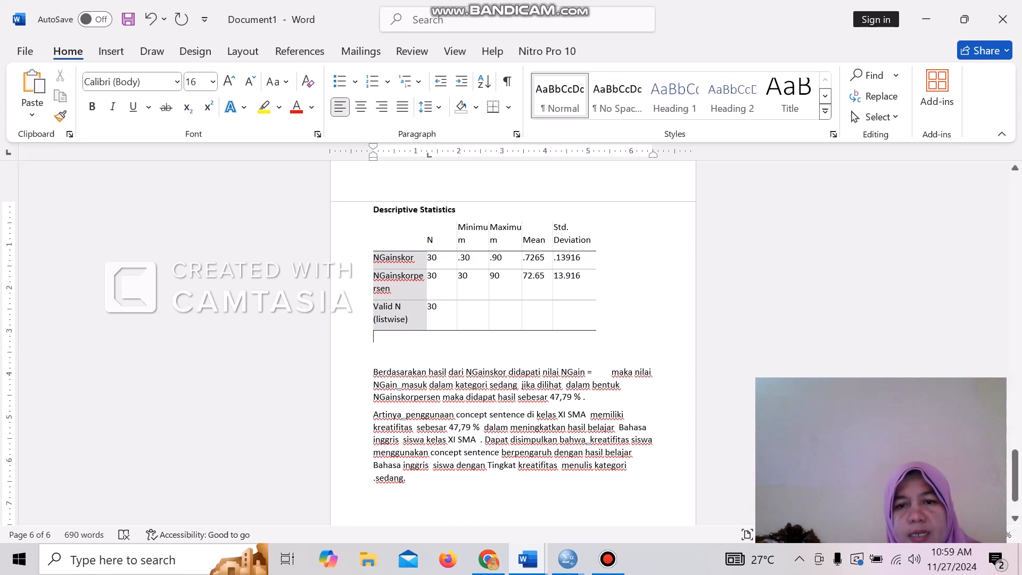
Enter 0,72 as the NGain value in the first conclusion paragraph and remove extra spaces after it
click(596, 372)
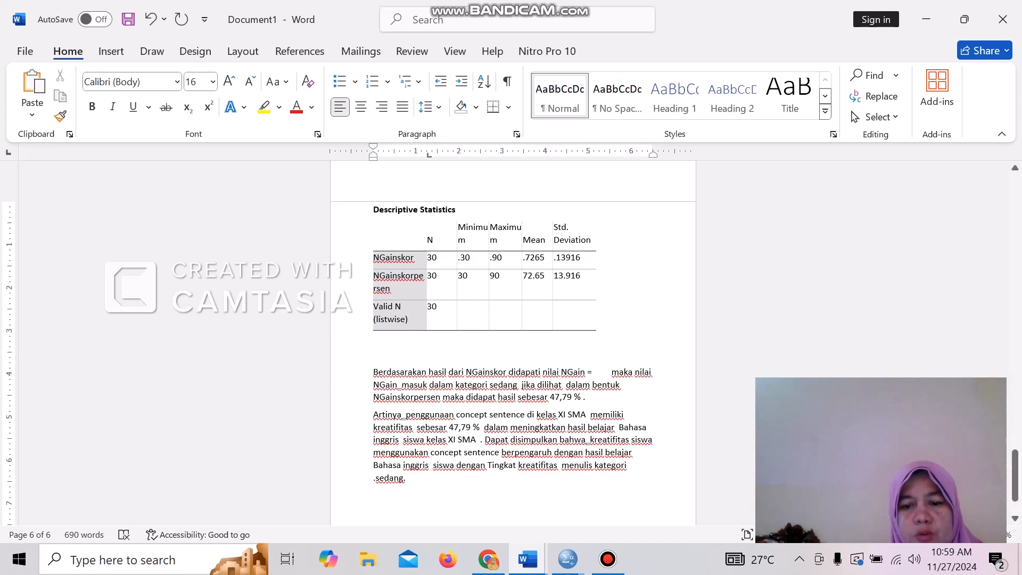
text(0,72)
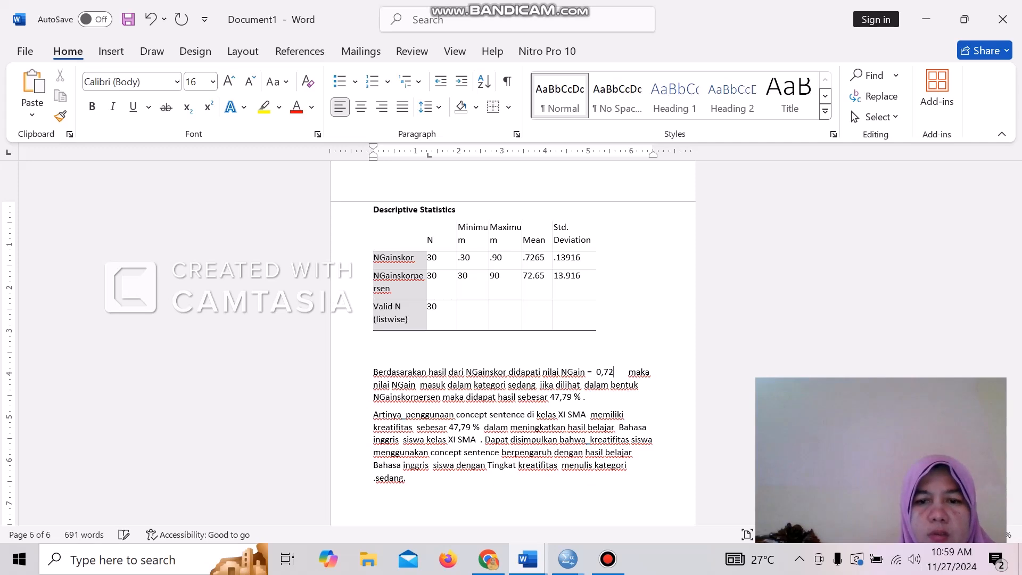
key(Right)
key(Right)
key(Right)
key(Right)
key(Right)
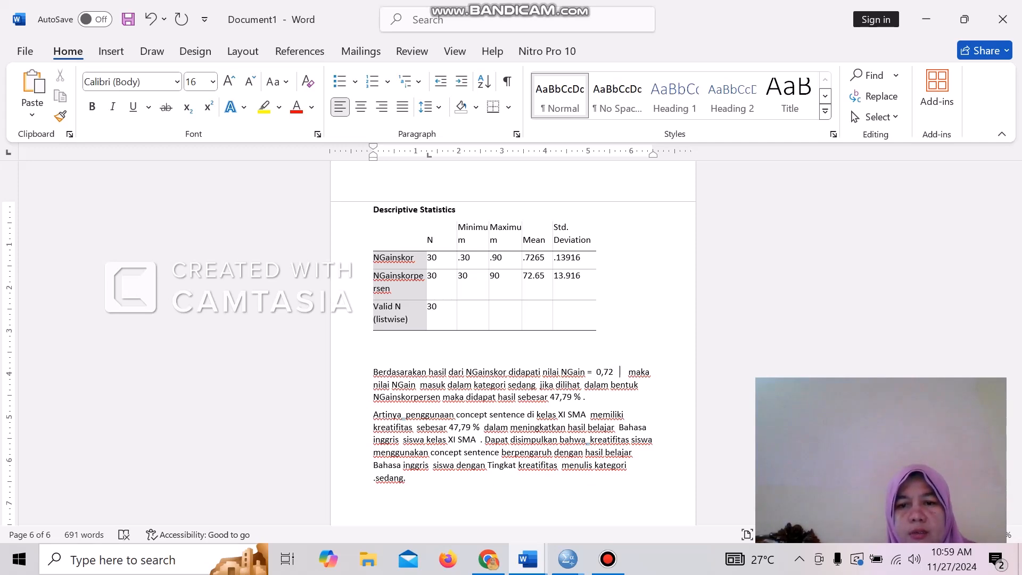
key(BackSpace)
key(BackSpace)
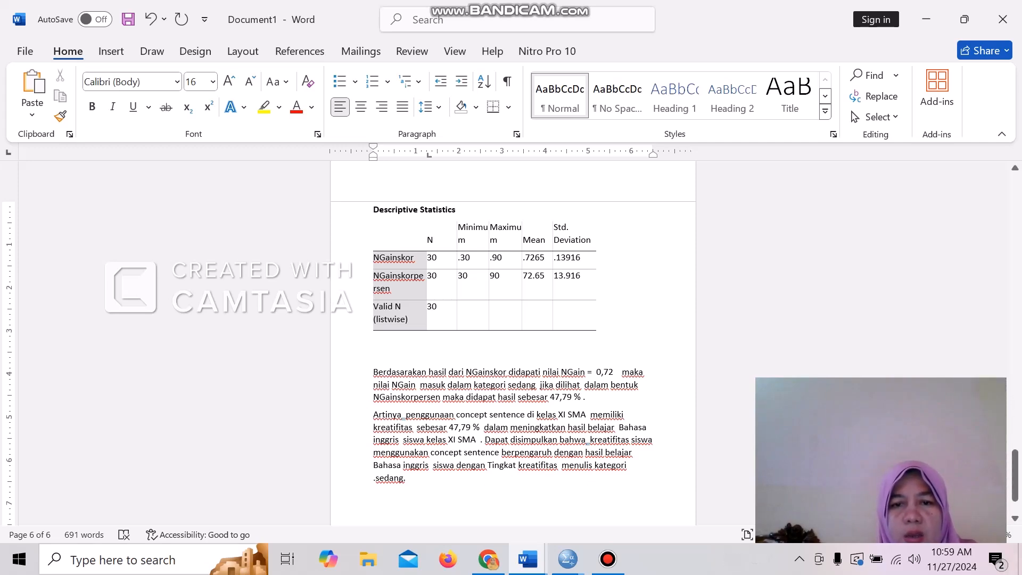
Change the NGainskorpersen percentage in the first conclusion paragraph to 752,6579 %
key(BackSpace)
key(BackSpace)
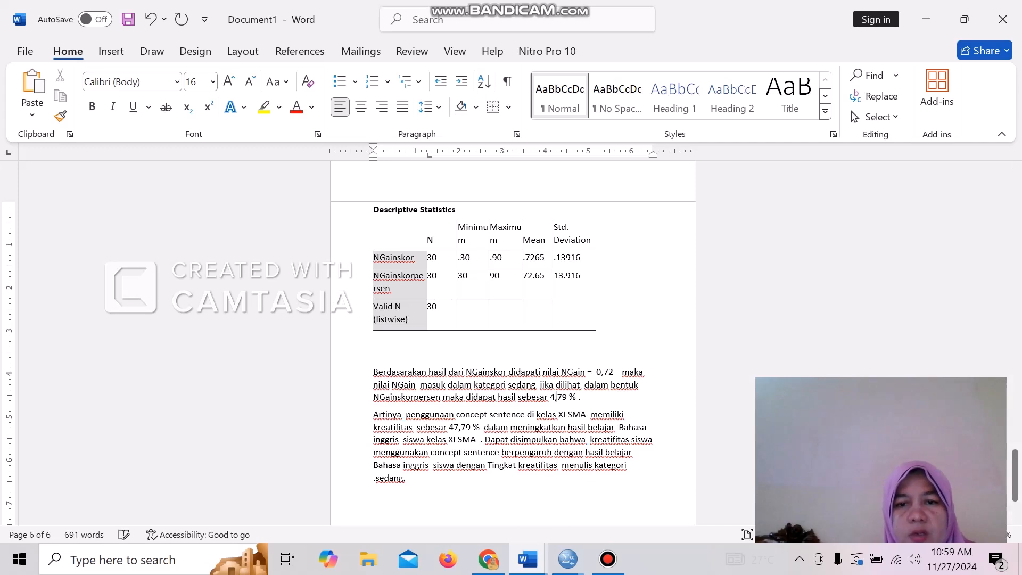
text(752)
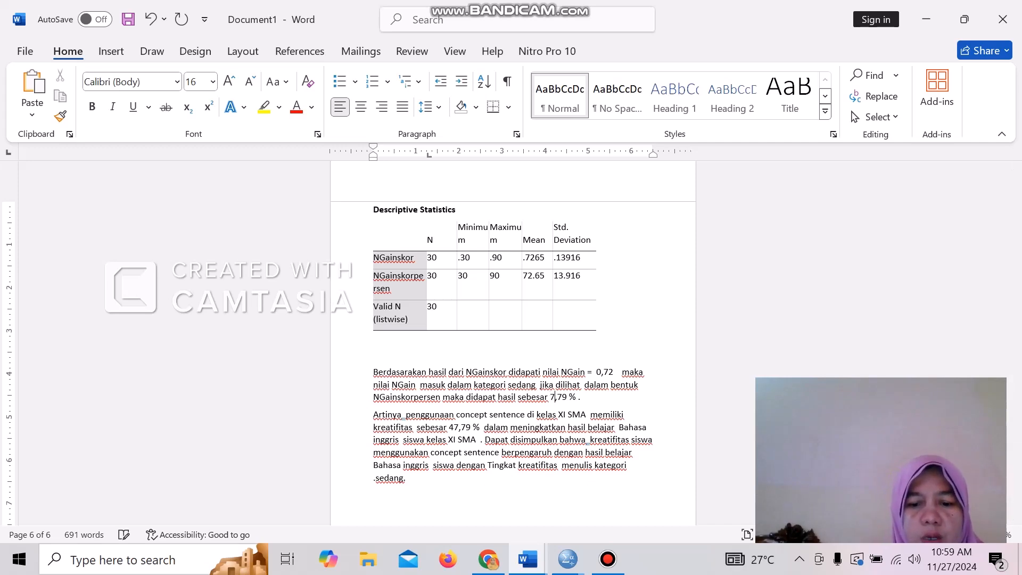
text(,65)
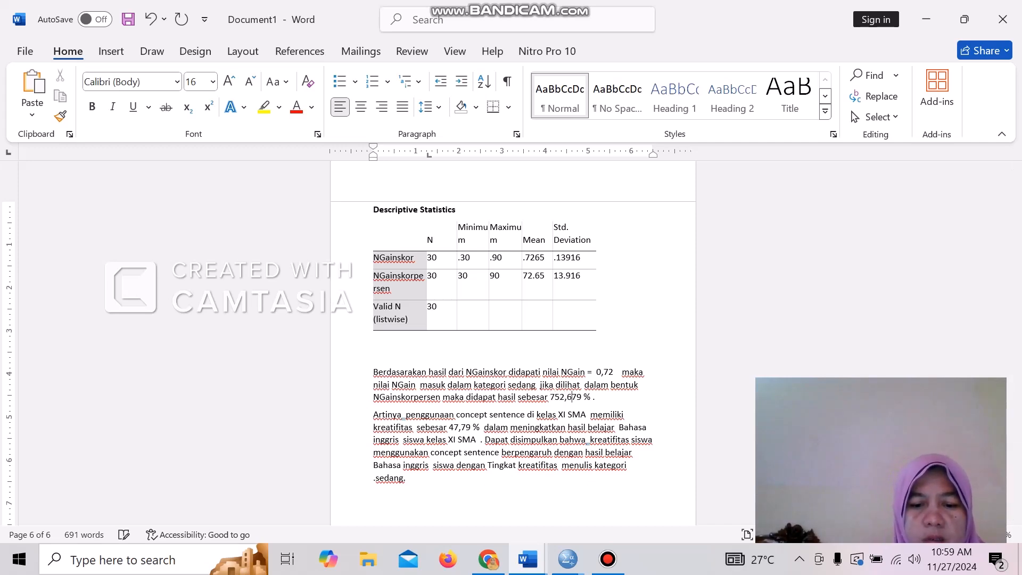
Consult the N-Gain classification and replace the category "sedang" with "tinggi" in the first conclusion paragraph
drag(1015, 475, 1015, 424)
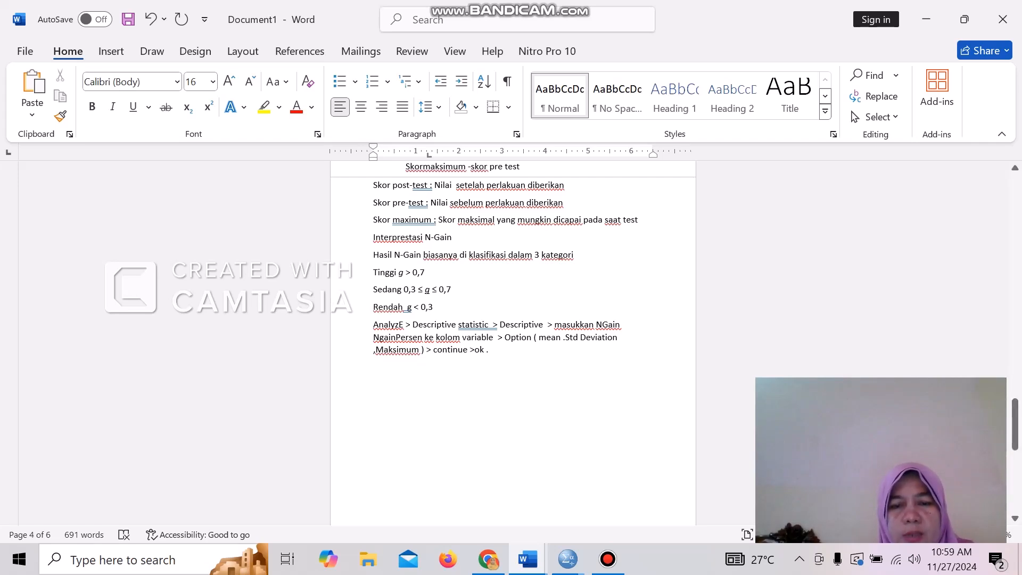
drag(1014, 424, 1015, 482)
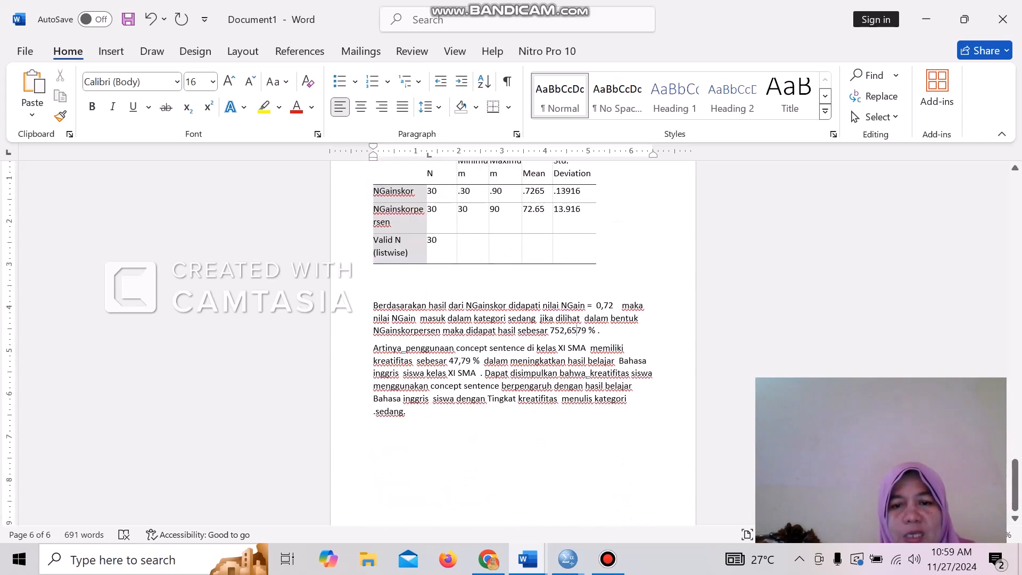
click(537, 318)
key(BackSpace)
key(BackSpace)
key(BackSpace)
key(BackSpace)
key(BackSpace)
key(BackSpace)
key(BackSpace)
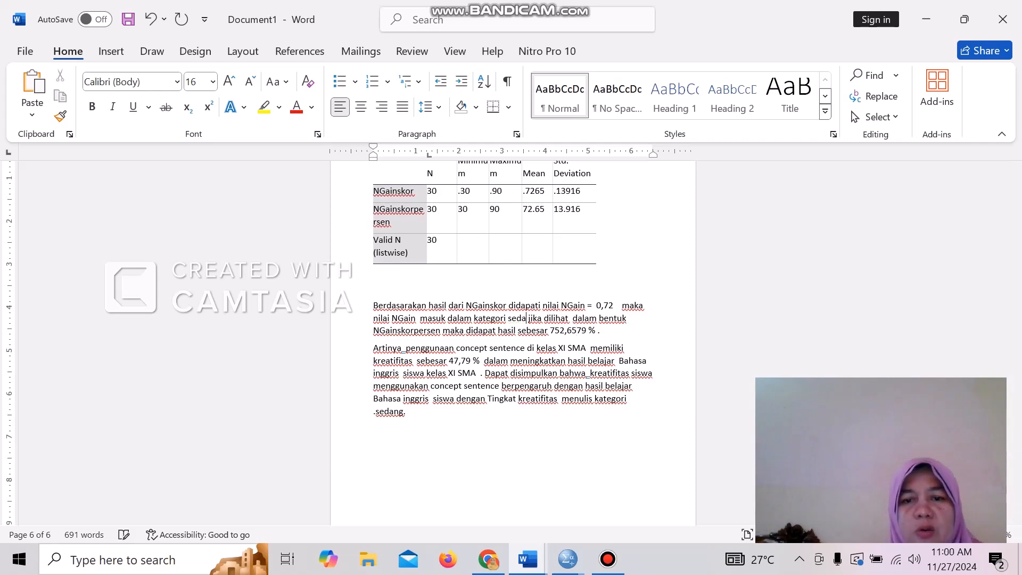
text(tinggi)
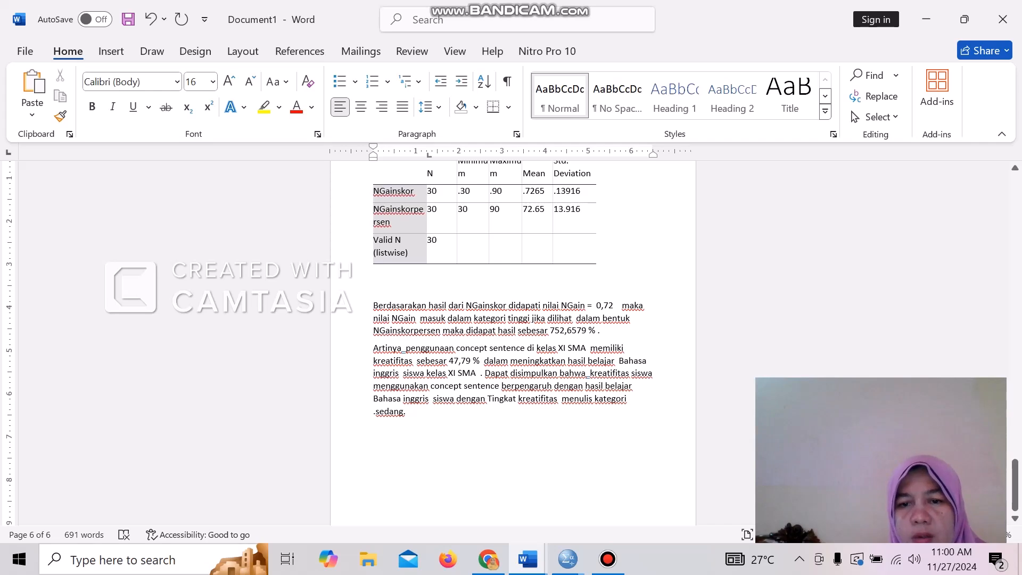
Correct the NGainskorpersen percentage in the first conclusion paragraph to 72,65 %
key(BackSpace)
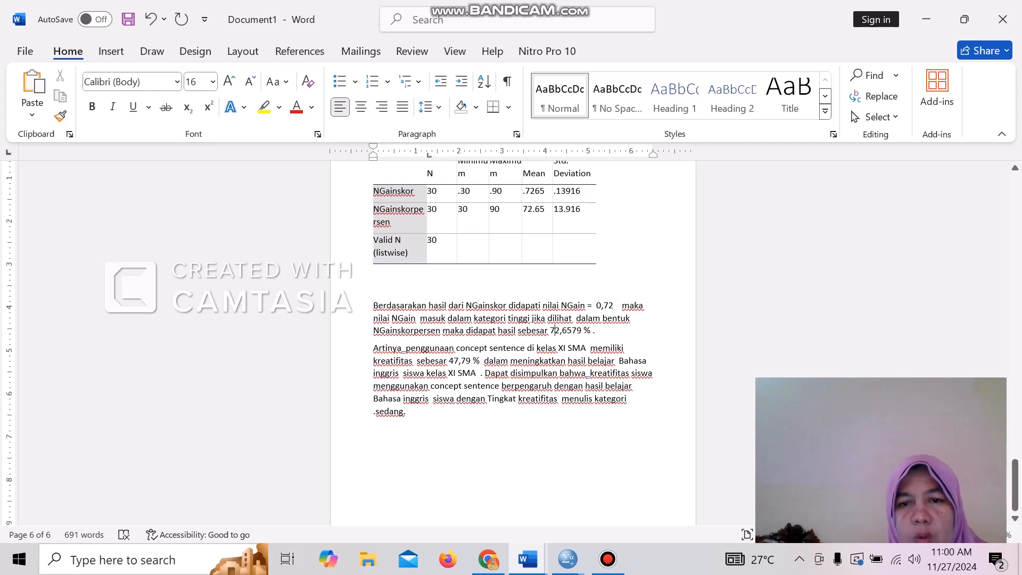
key(BackSpace)
key(BackSpace)
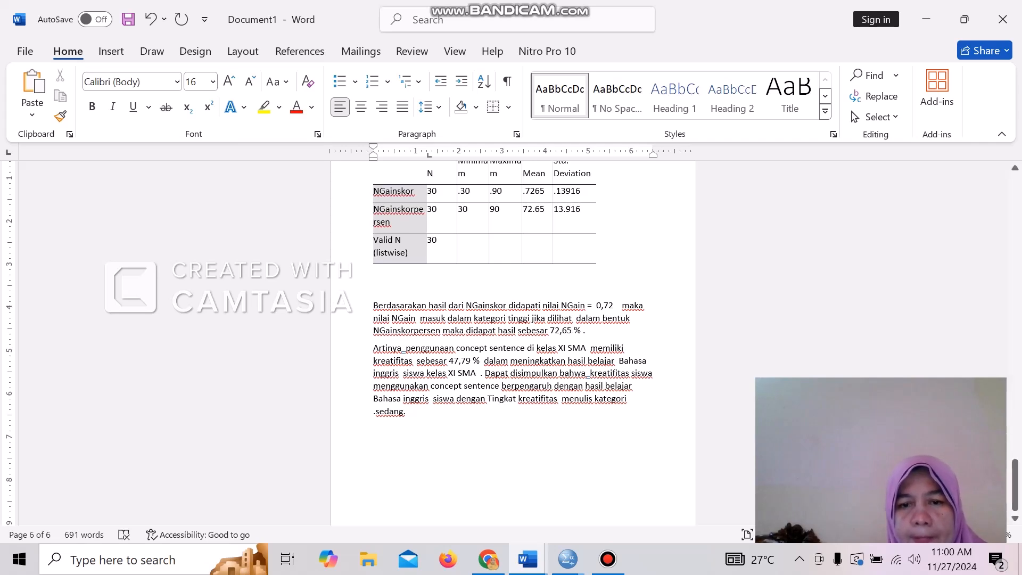
Change the creativity percentage in the second conclusion paragraph to 72,65 %
click(458, 360)
key(BackSpace)
key(BackSpace)
text(7)
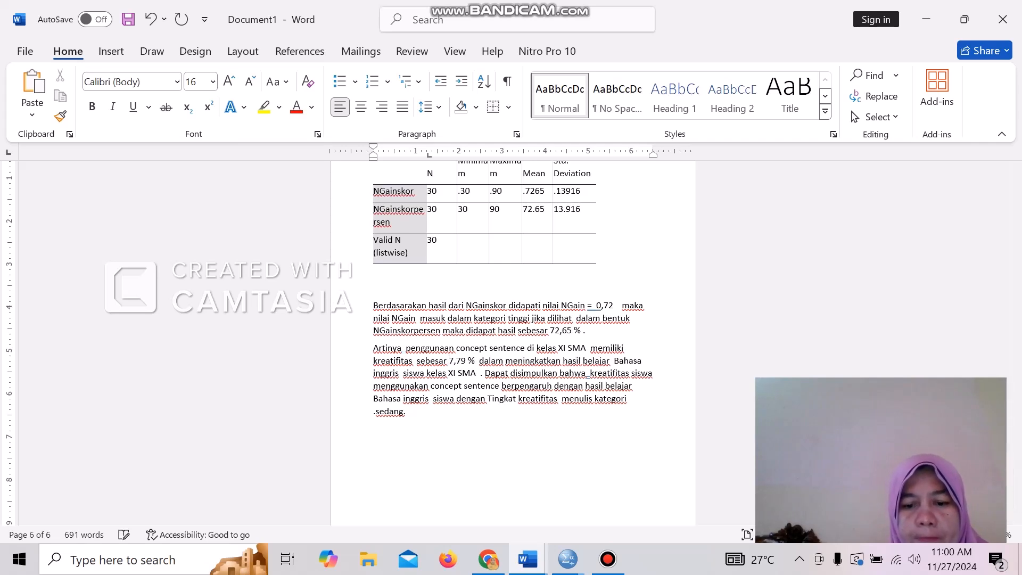
text(2)
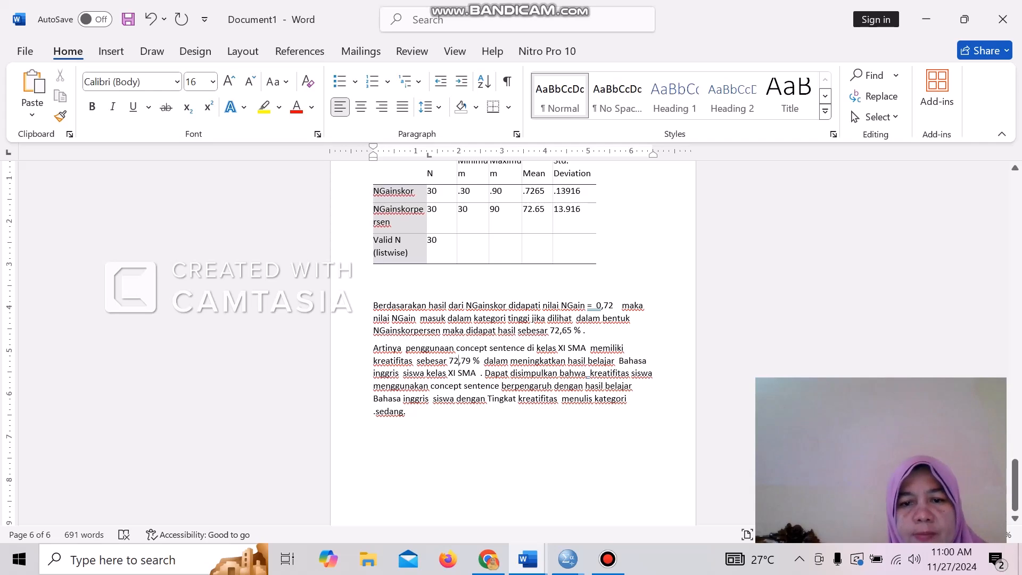
click(467, 361)
key(BackSpace)
key(BackSpace)
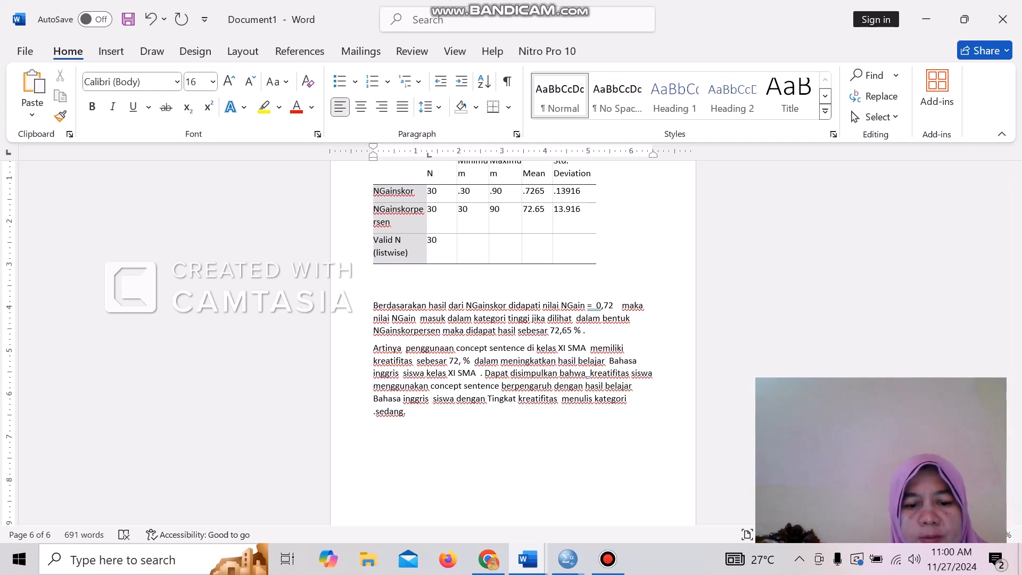
text(65)
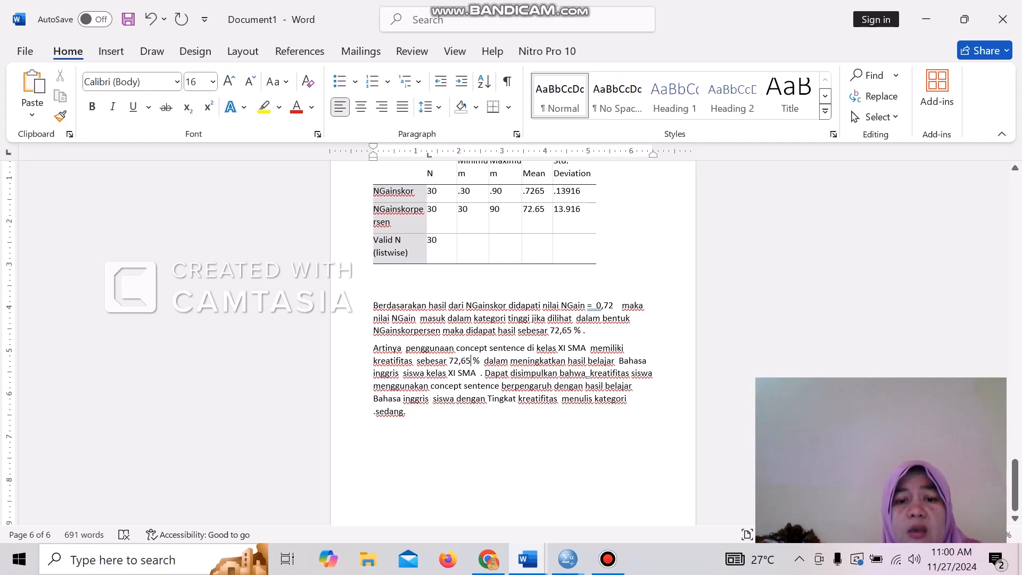
Replace the category "sedang" at the end of the second conclusion paragraph with "tinggi" and remove the stray period before it
click(402, 412)
key(BackSpace)
key(BackSpace)
key(BackSpace)
key(BackSpace)
key(BackSpace)
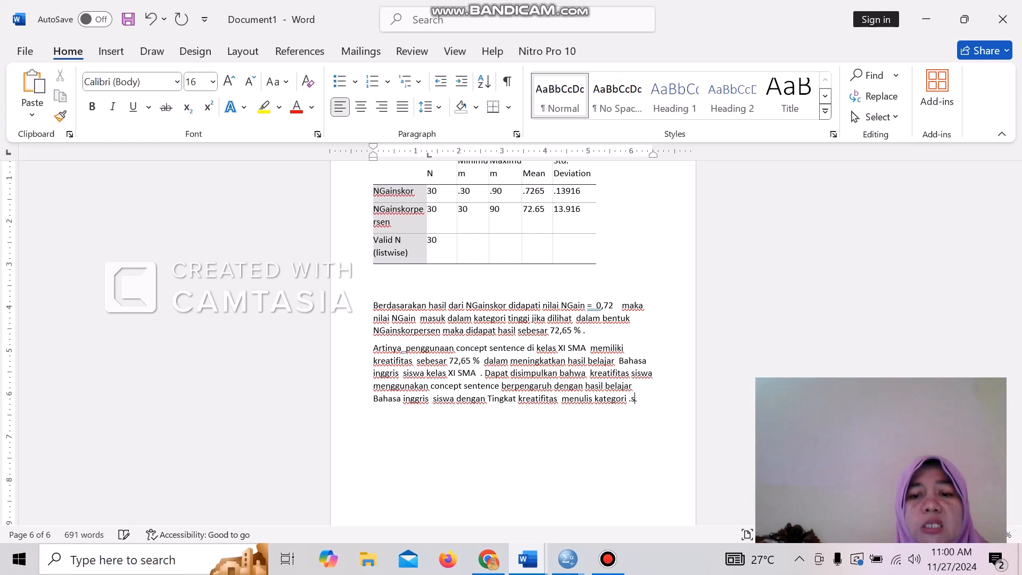
key(BackSpace)
key(BackSpace)
text(tigg)
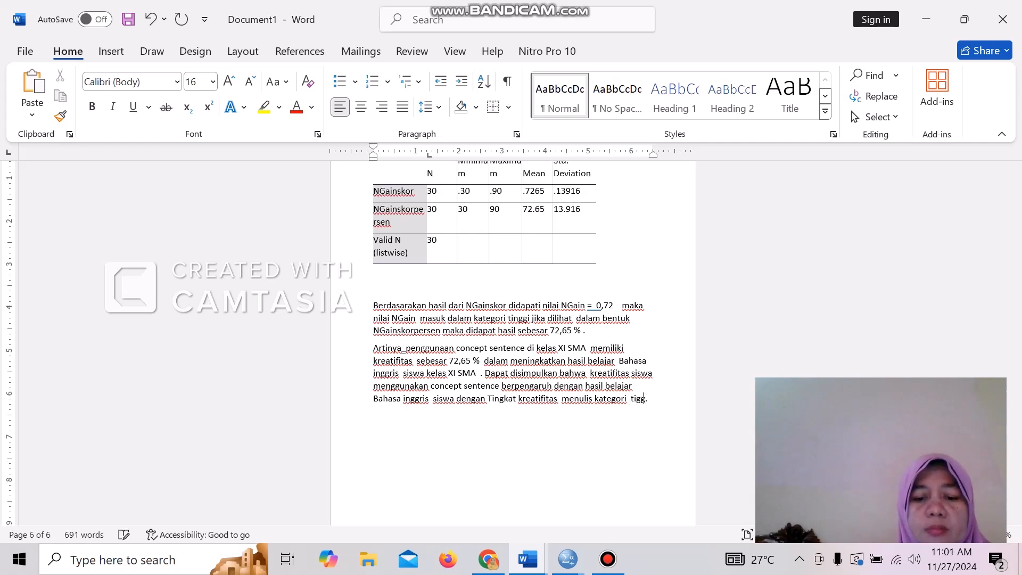
key(BackSpace)
key(BackSpace)
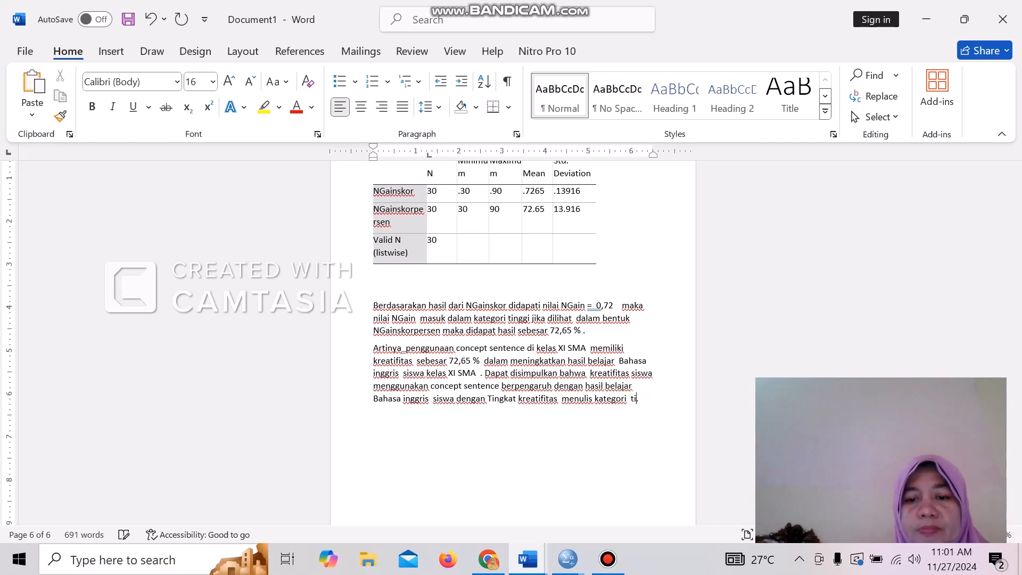
text(nggi)
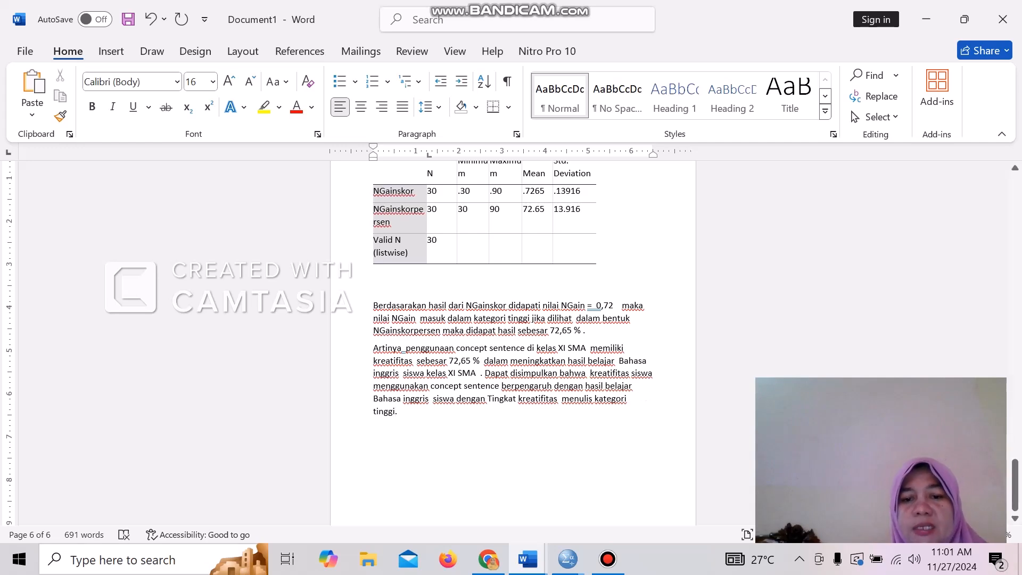